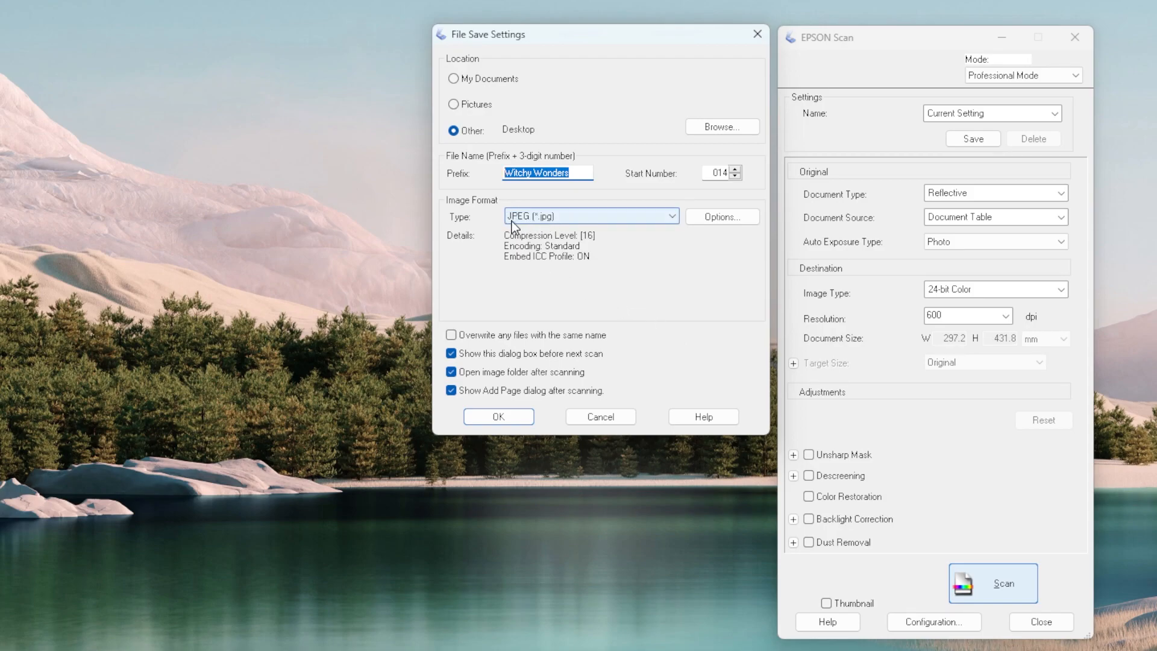
Step: Scan the page to a JPEG with the prefix Witchy Wonders and rotate the scanned image 180° so the artwork stands upright
click(493, 416)
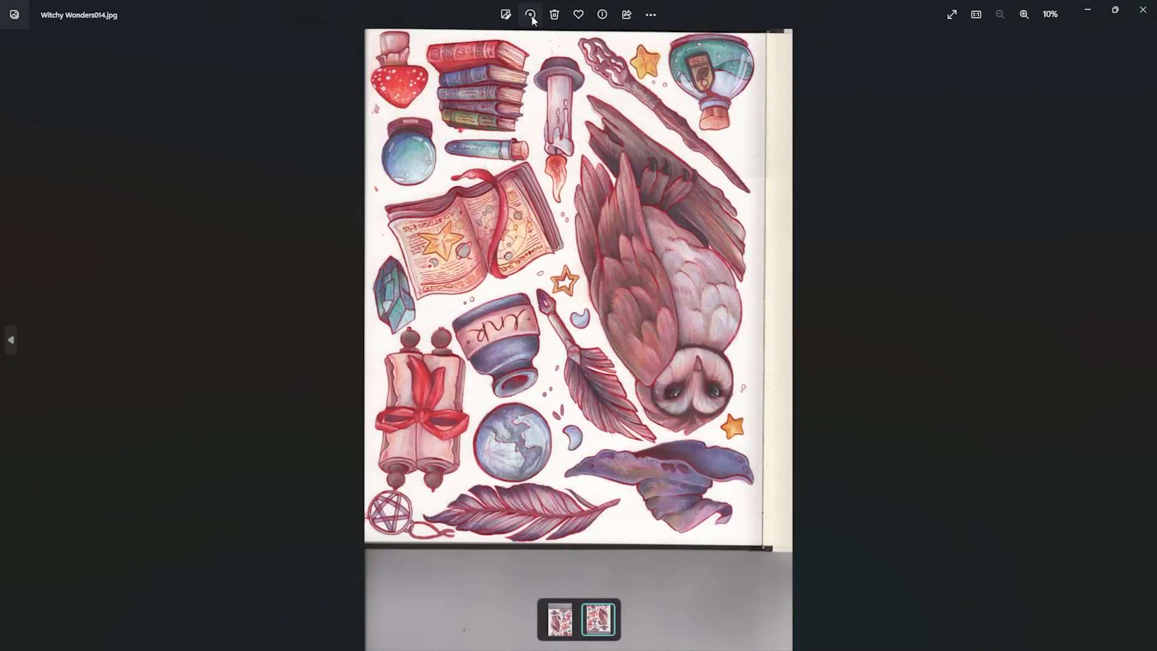
click(531, 18)
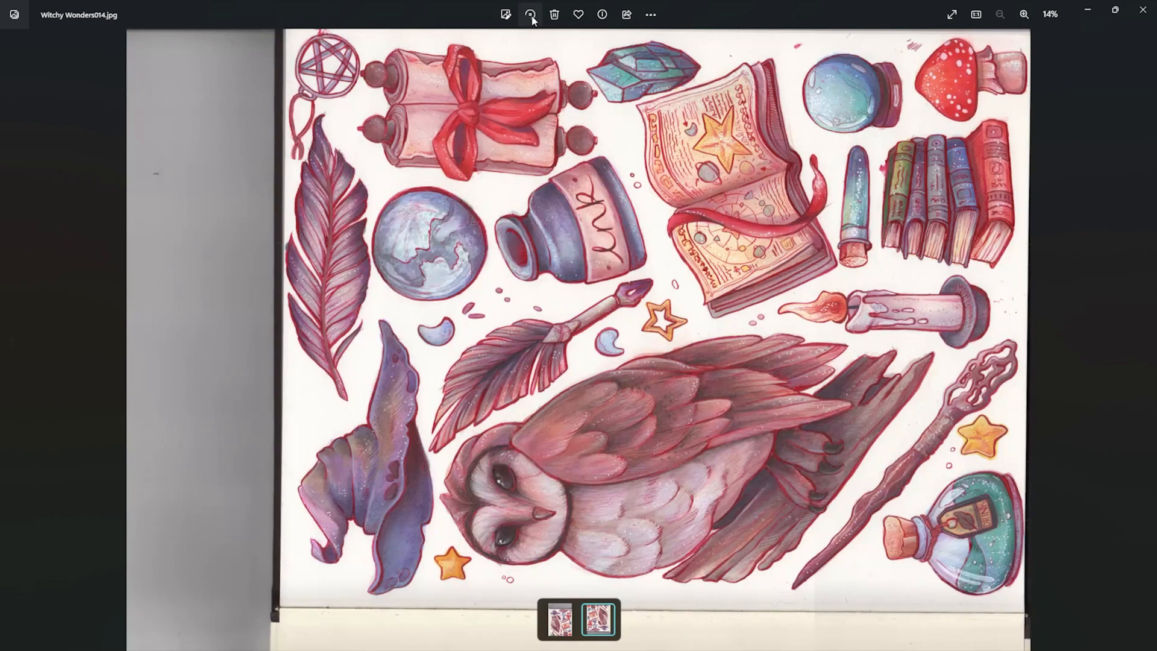
click(532, 18)
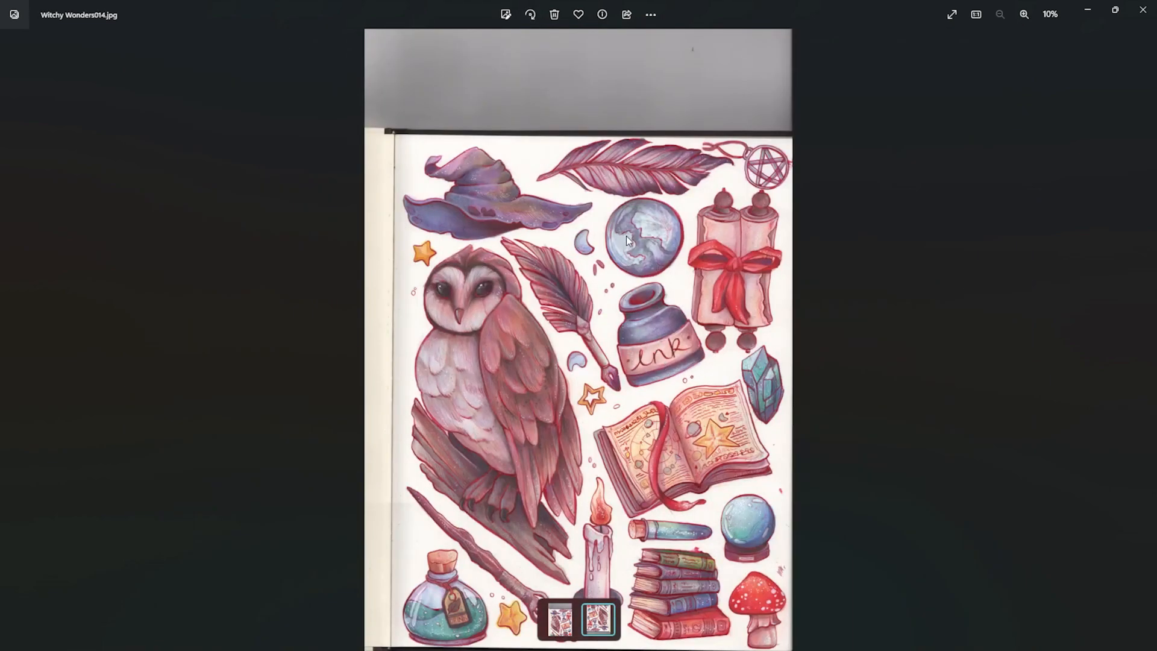
Step: Examine the scanned witch hat up close for colour, texture and line detail
scroll(626, 238, up, 5)
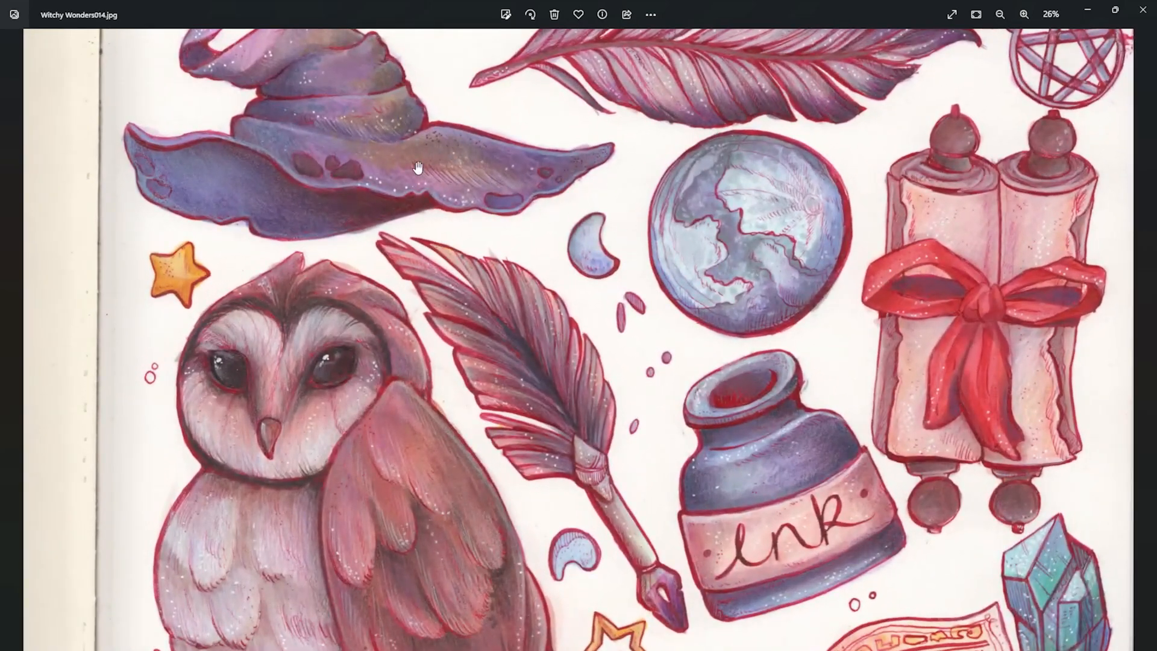
scroll(425, 162, up, 4)
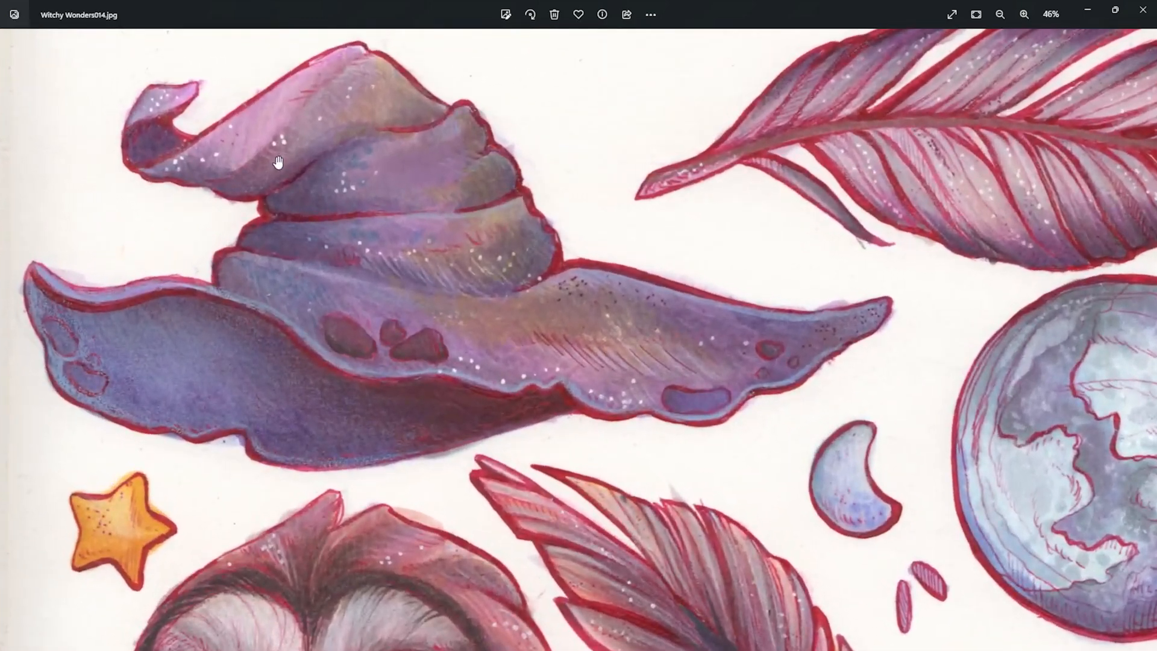
scroll(277, 164, up, 2)
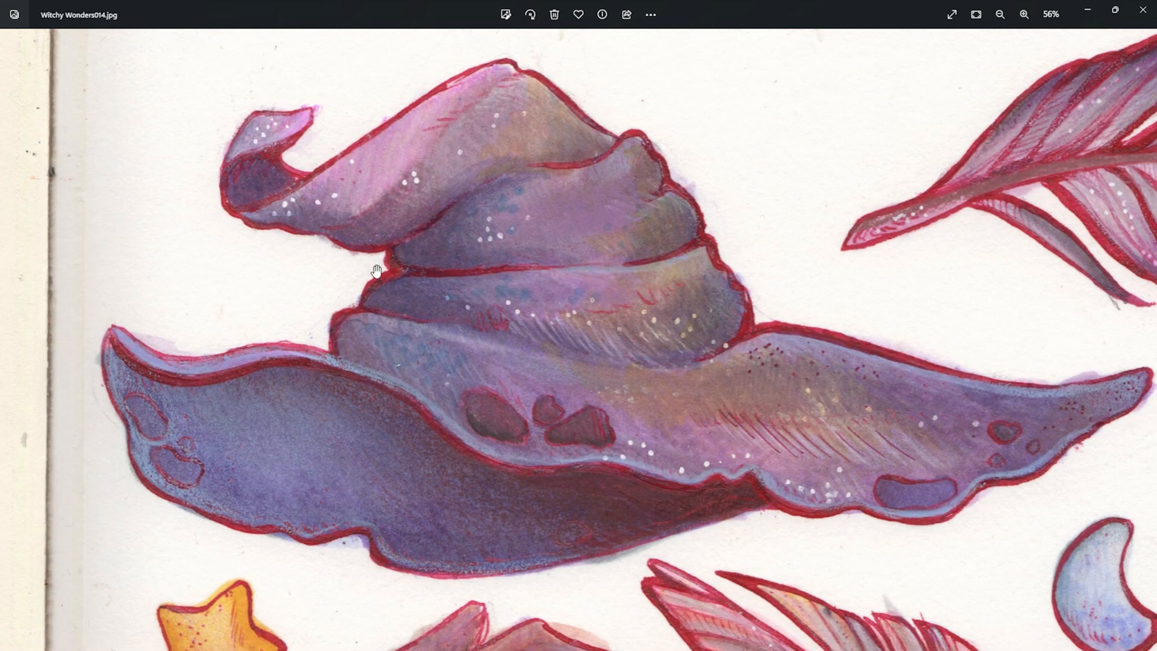
scroll(164, 359, down, 3)
scroll(121, 314, down, 3)
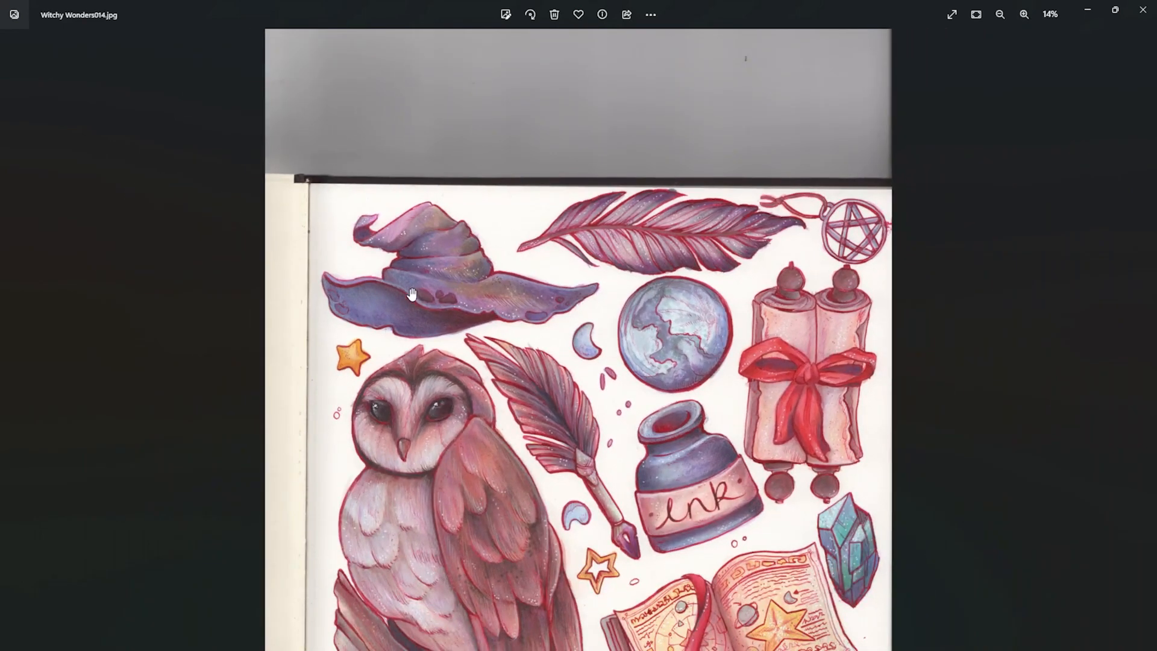
drag(403, 508, 453, 400)
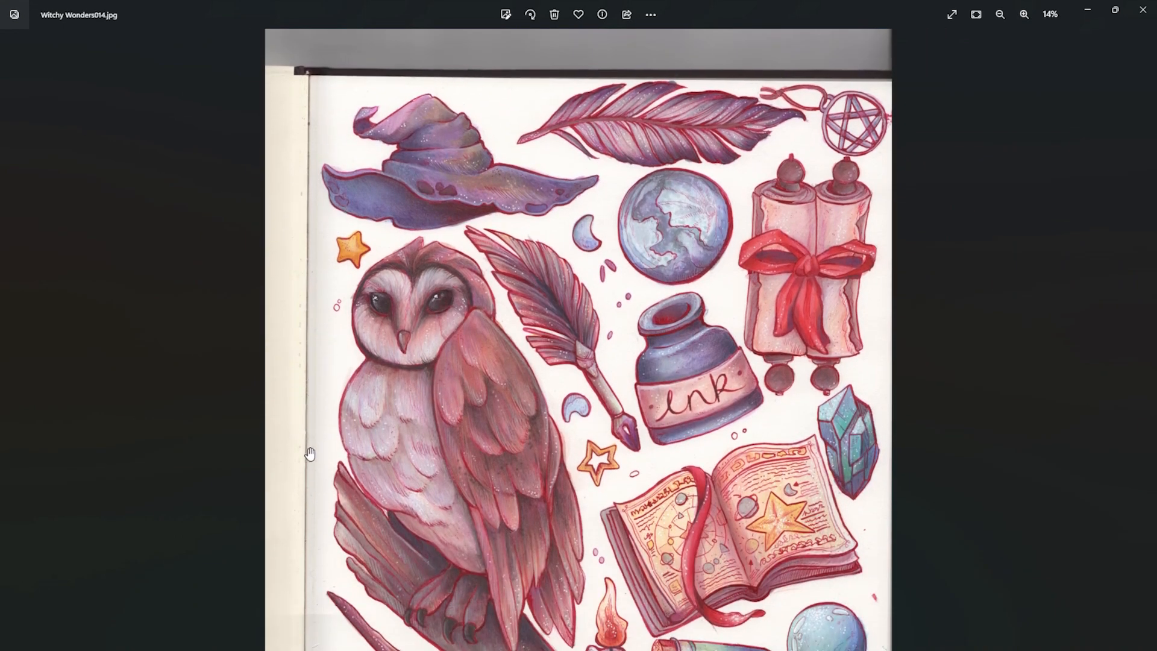
Step: Inspect the owl illustration closely from its face and feathers down to its claws and the branch
scroll(368, 229, up, 3)
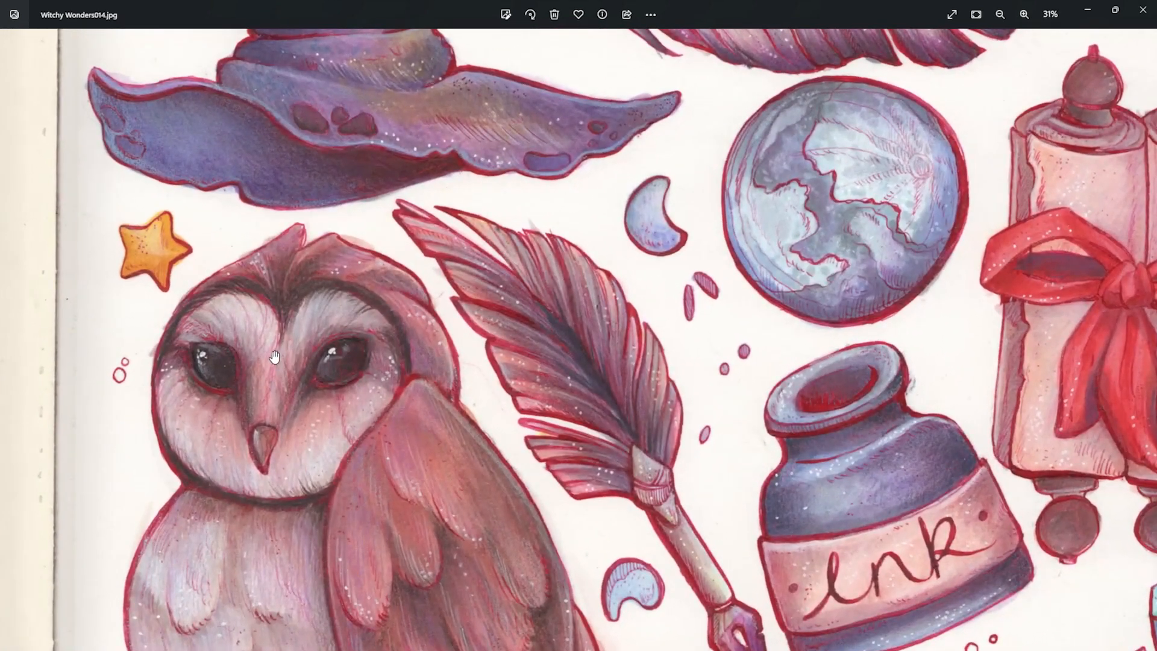
drag(321, 349, 354, 320)
scroll(235, 310, up, 2)
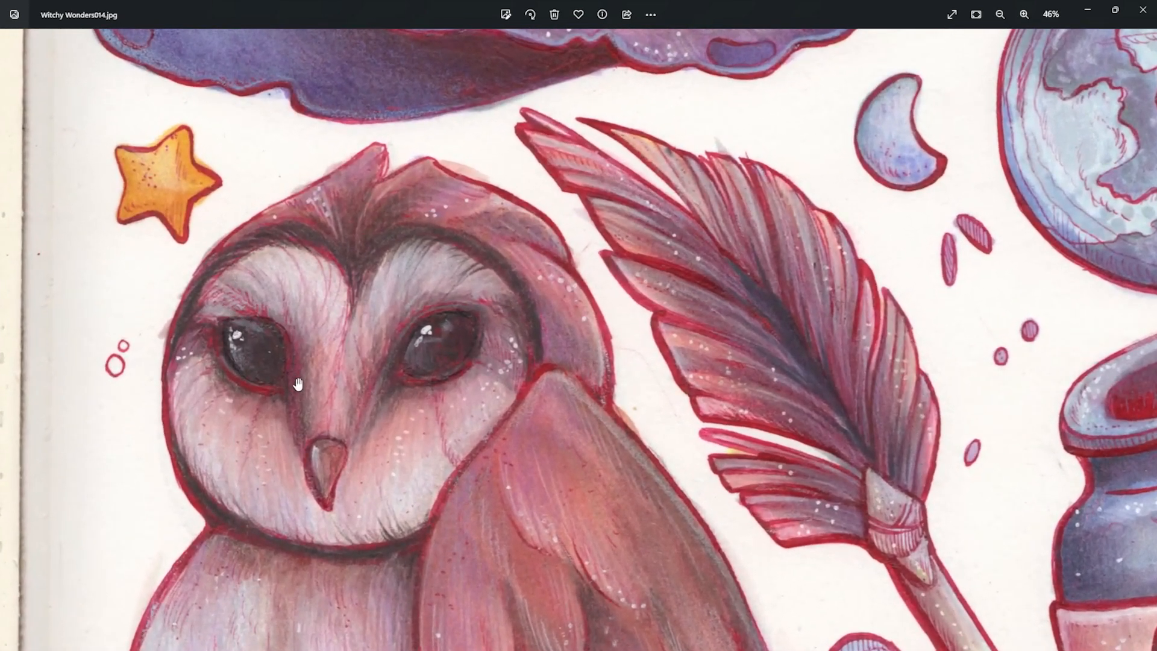
drag(258, 421, 341, 169)
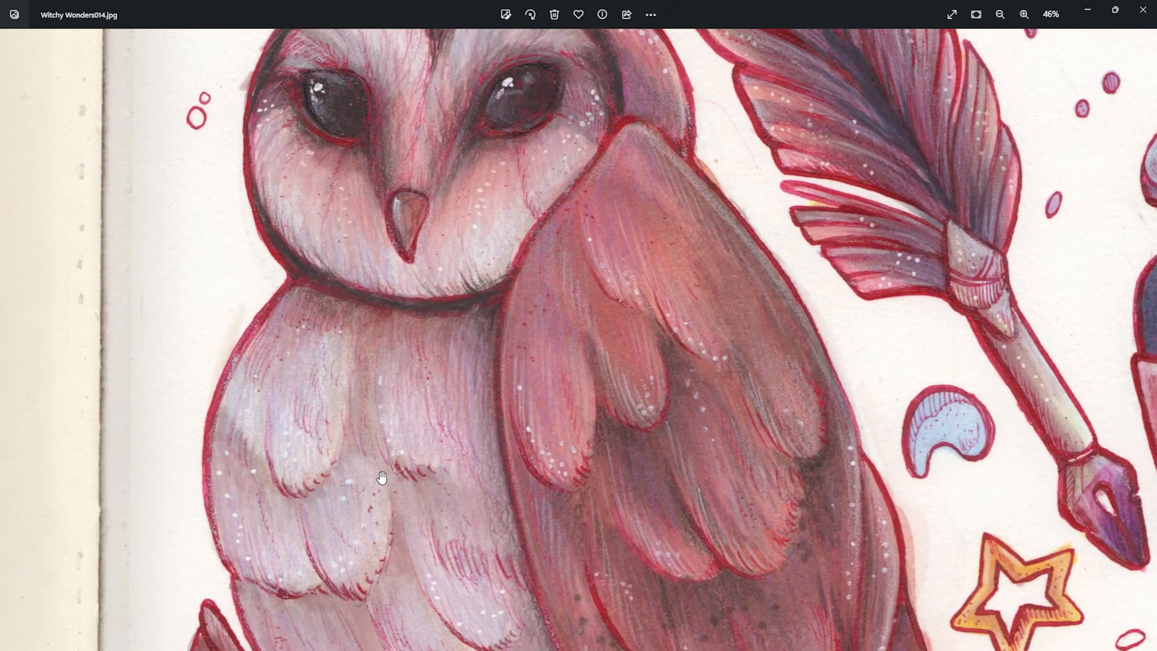
drag(395, 460, 429, 241)
drag(449, 449, 439, 259)
drag(450, 491, 480, 111)
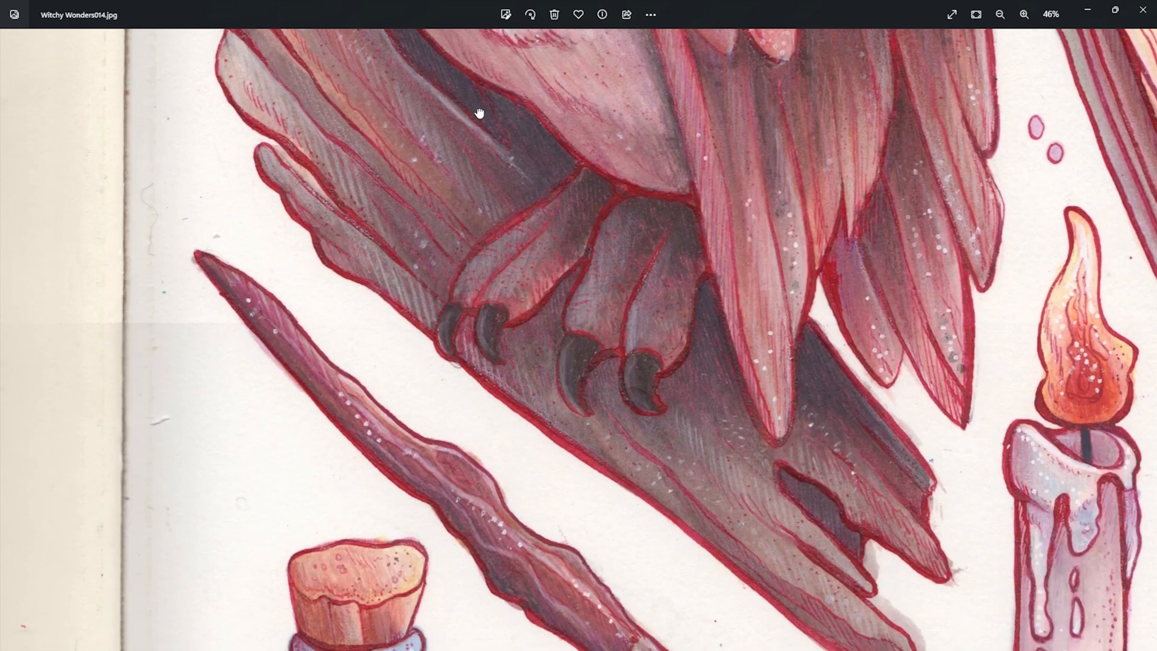
drag(522, 447, 503, 97)
Step: Check the scan quality of the remaining illustrations, such as the feather, moon, scrolls and lower objects, and of the whole page
drag(940, 434, 144, 361)
drag(870, 78, 894, 539)
drag(964, 84, 959, 528)
drag(1018, 121, 1018, 526)
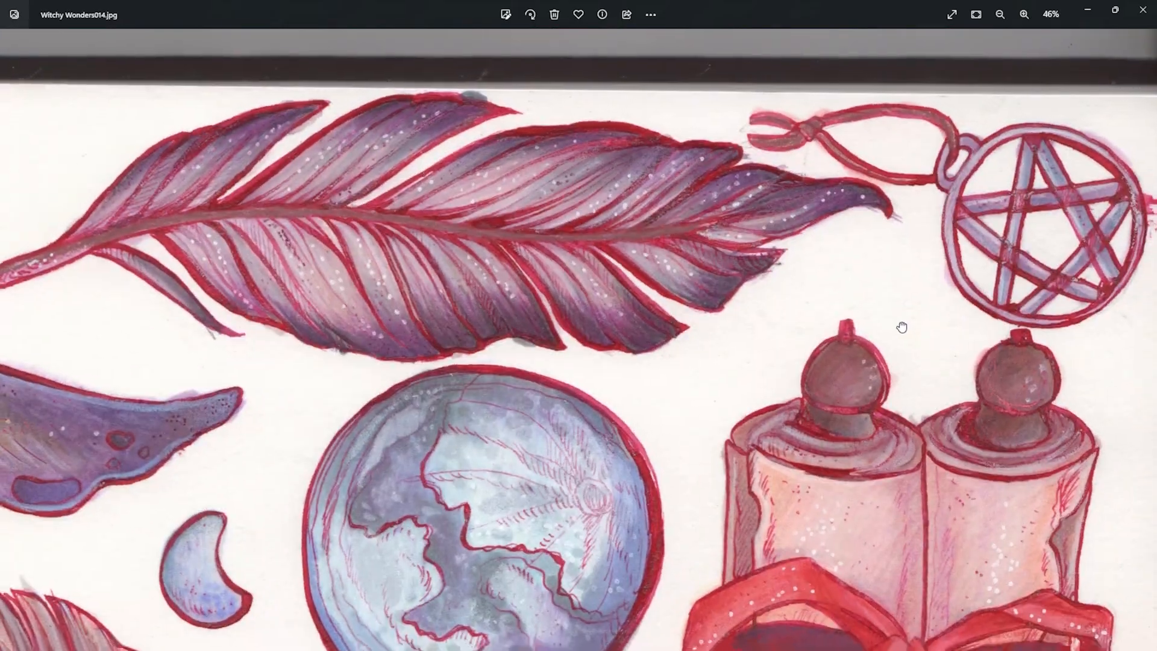
scroll(648, 517, down, 2)
scroll(648, 516, down, 1)
drag(663, 578, 711, 72)
scroll(813, 286, up, 2)
drag(813, 597, 794, 84)
scroll(677, 380, down, 7)
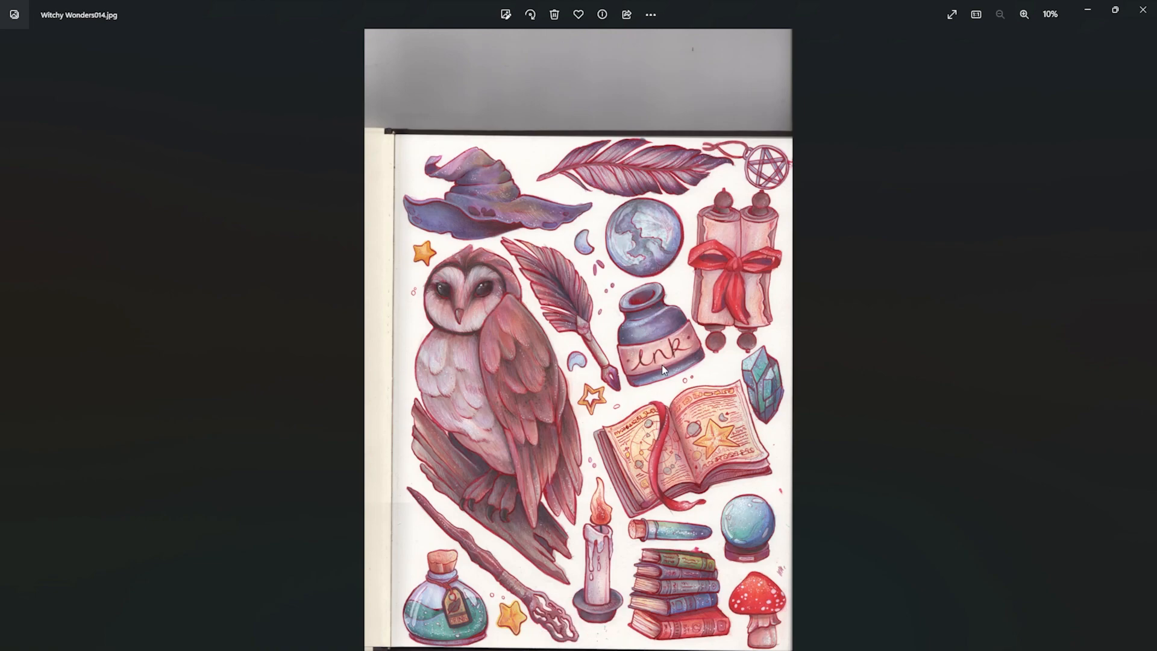
scroll(661, 368, up, 1)
drag(667, 469, 667, 410)
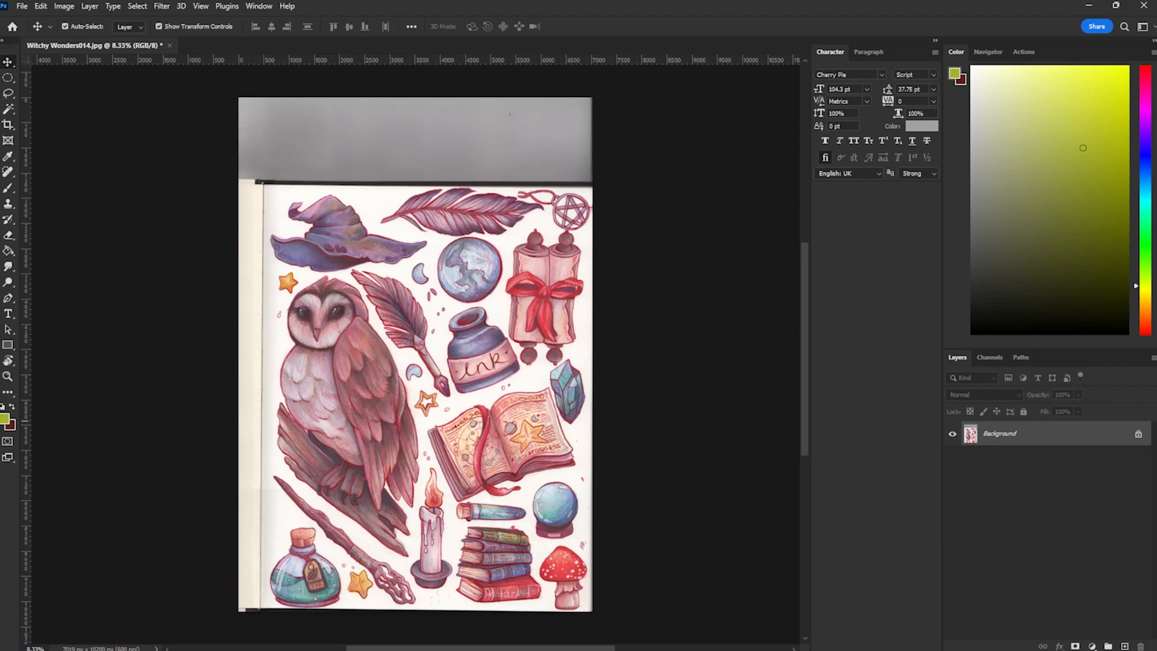
Step: In Photoshop, unlock the Background layer and crop away the grey scanner area above the page and the sketchbook spine beside it
click(1138, 435)
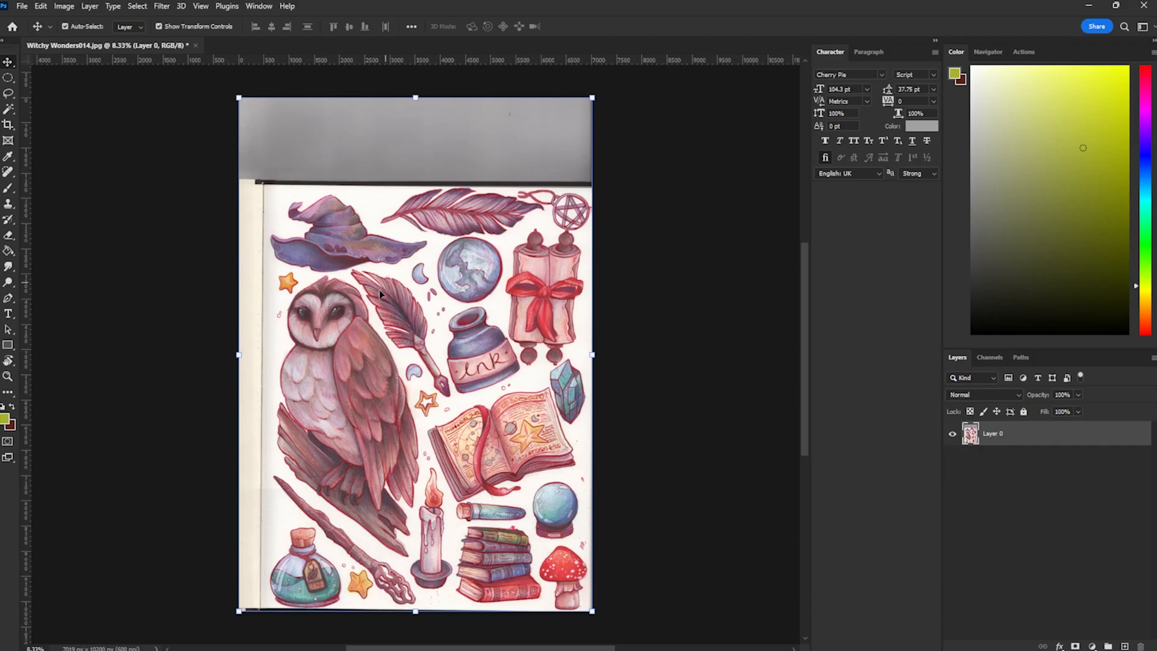
scroll(522, 360, down, 1)
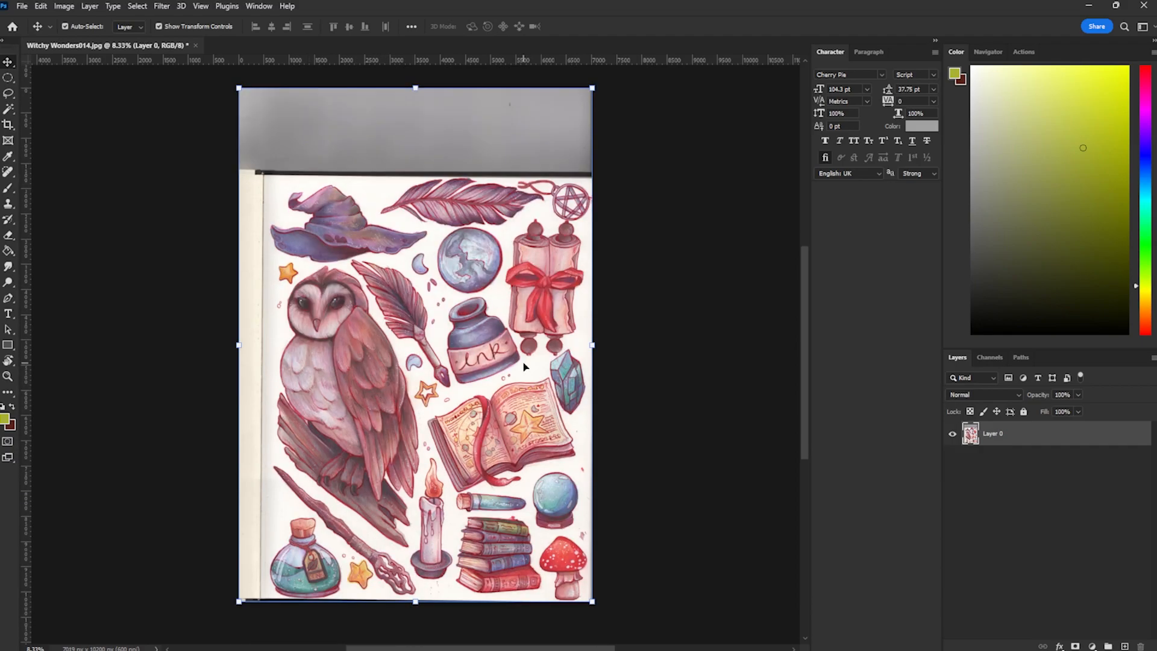
scroll(519, 356, up, 2)
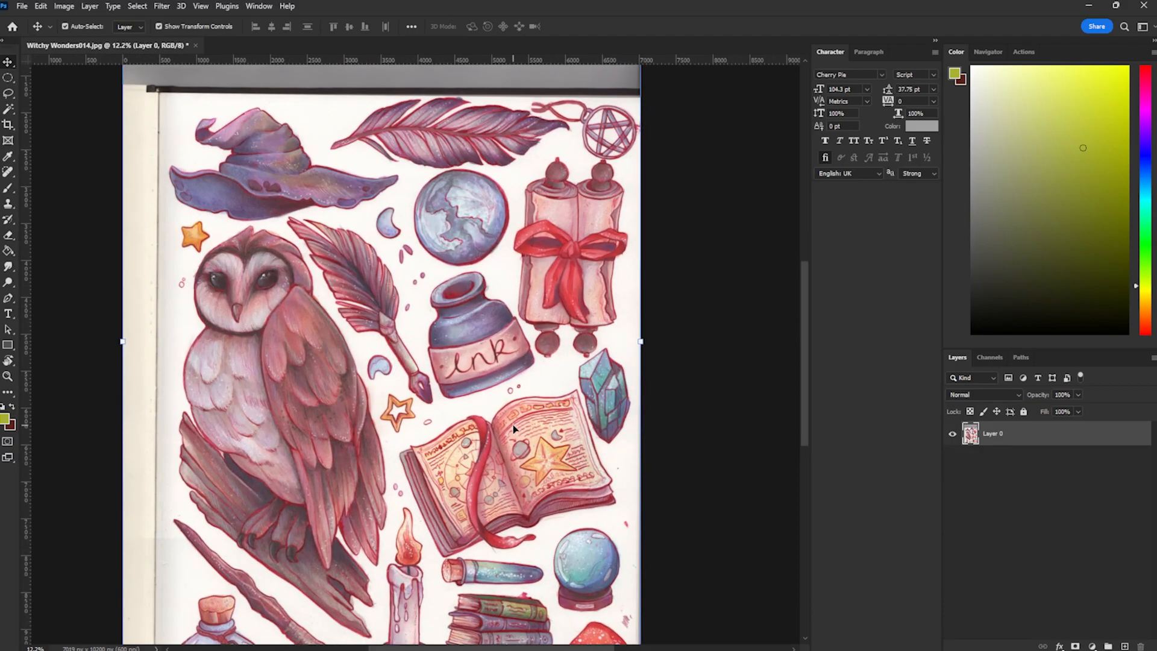
mouse_move(806, 340)
mouse_down()
mouse_move(809, 380)
mouse_move(809, 361)
mouse_up()
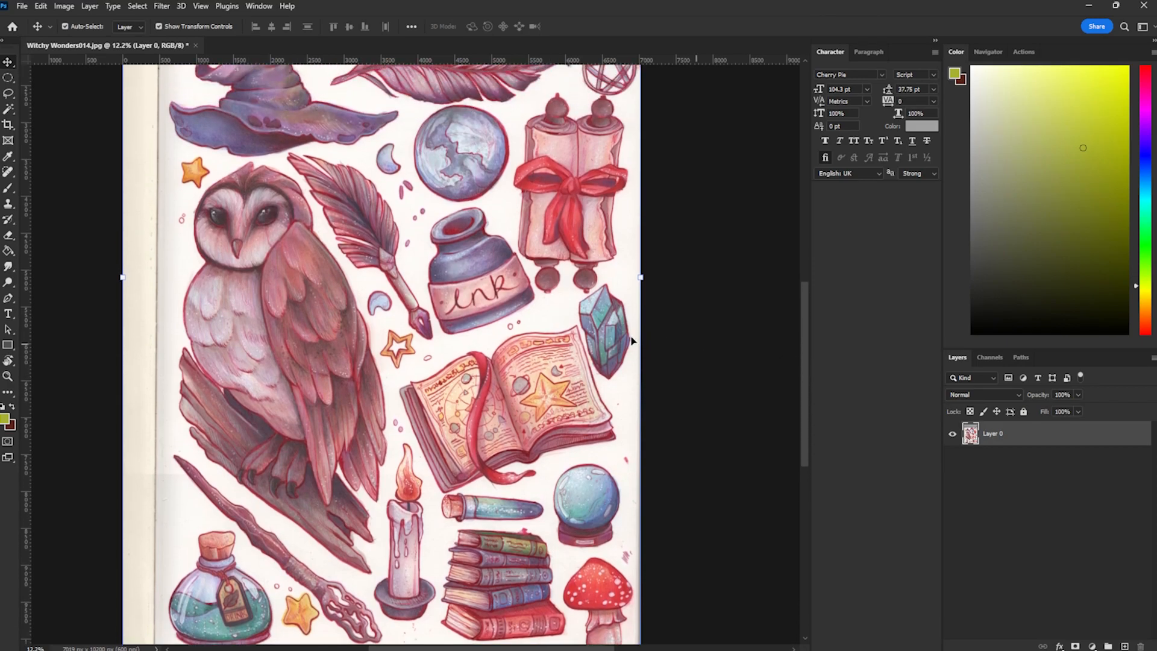
scroll(600, 334, down, 1)
scroll(600, 334, down, 1)
scroll(647, 250, down, 1)
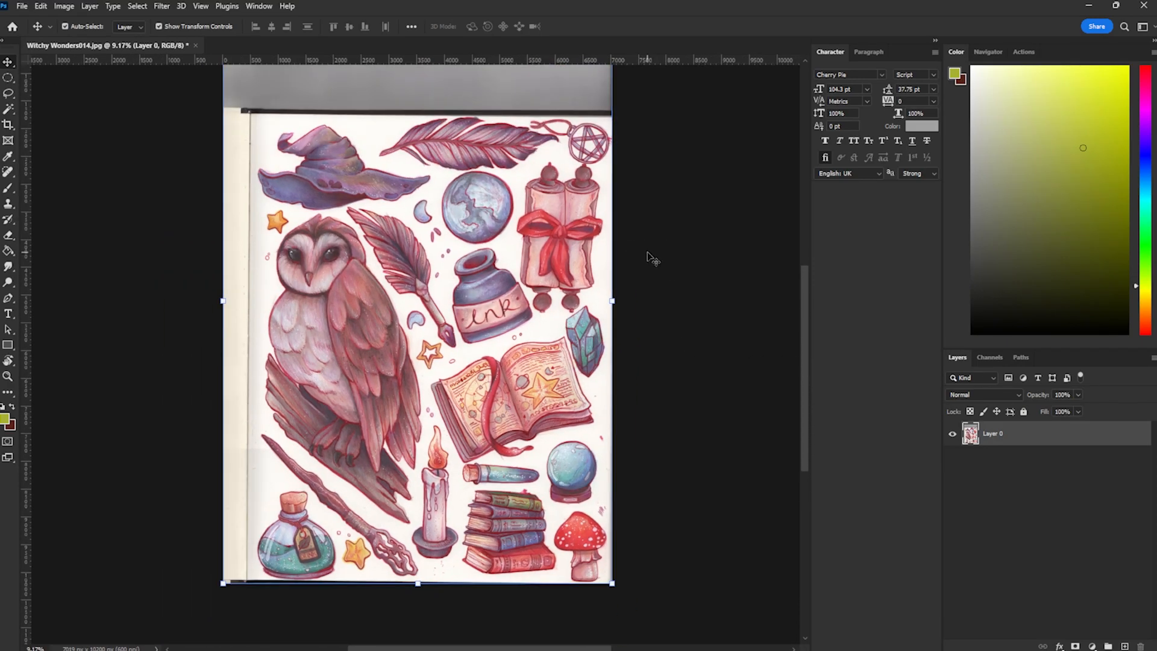
drag(805, 316, 802, 301)
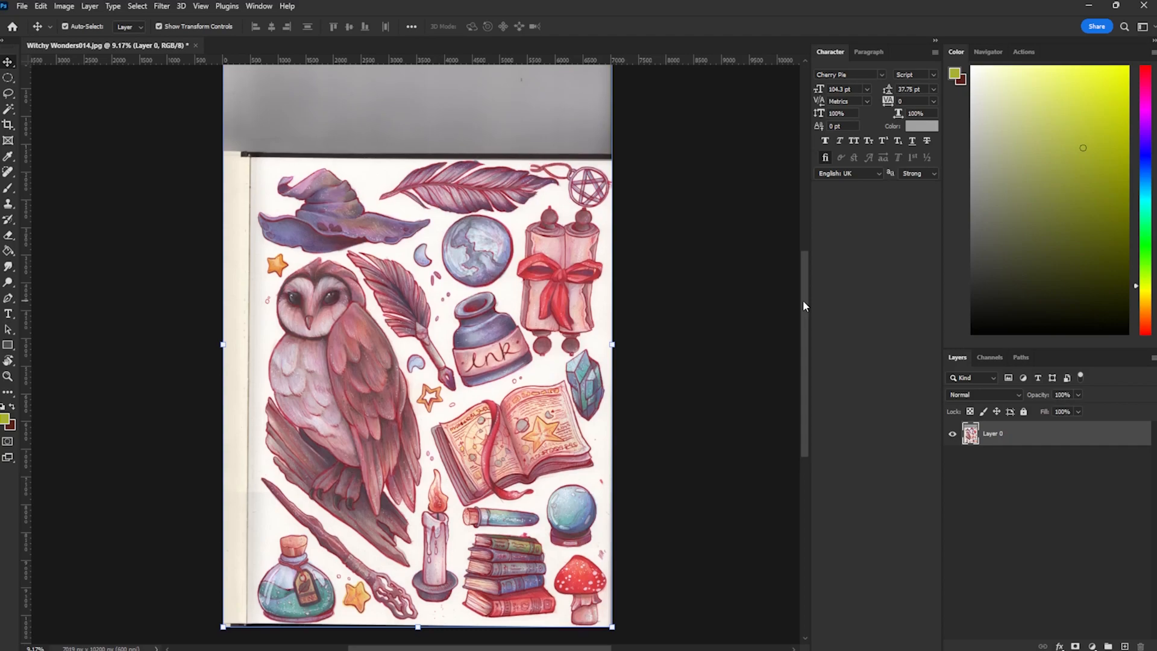
scroll(694, 306, down, 1)
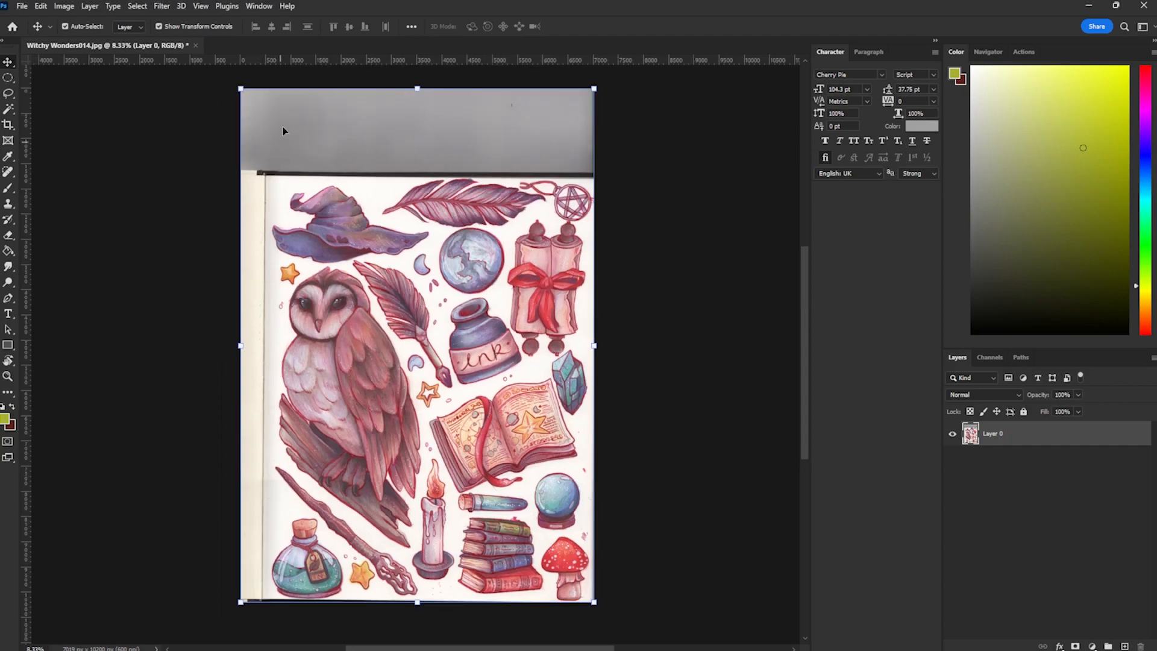
key(c)
drag(418, 89, 419, 134)
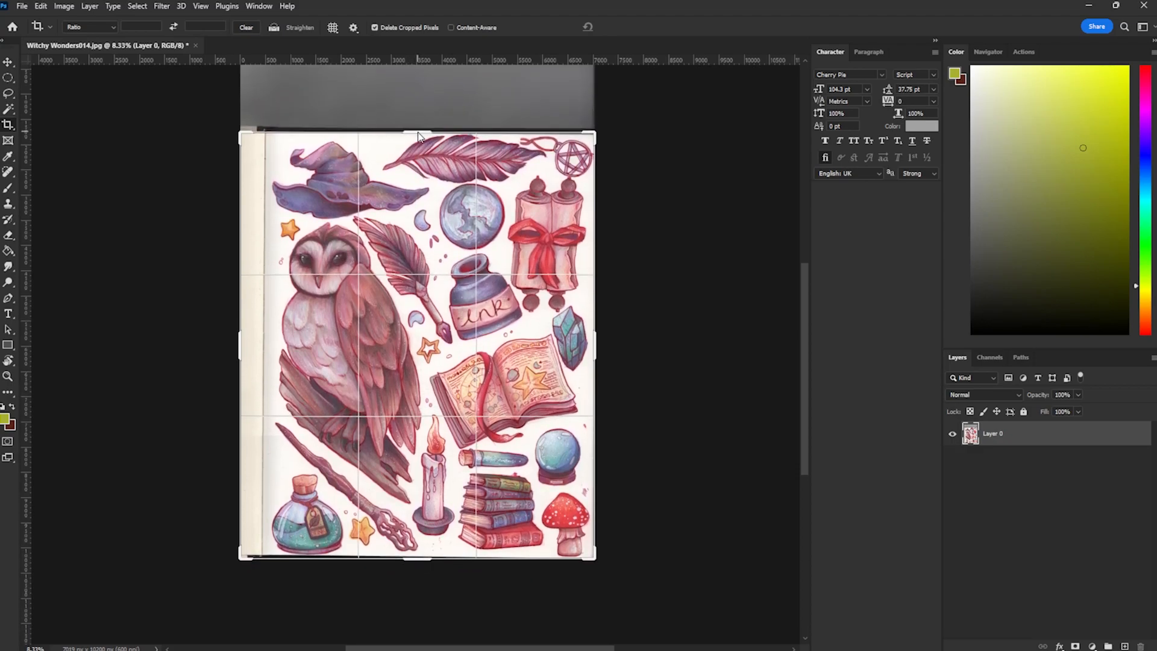
drag(236, 342, 252, 345)
key(Return)
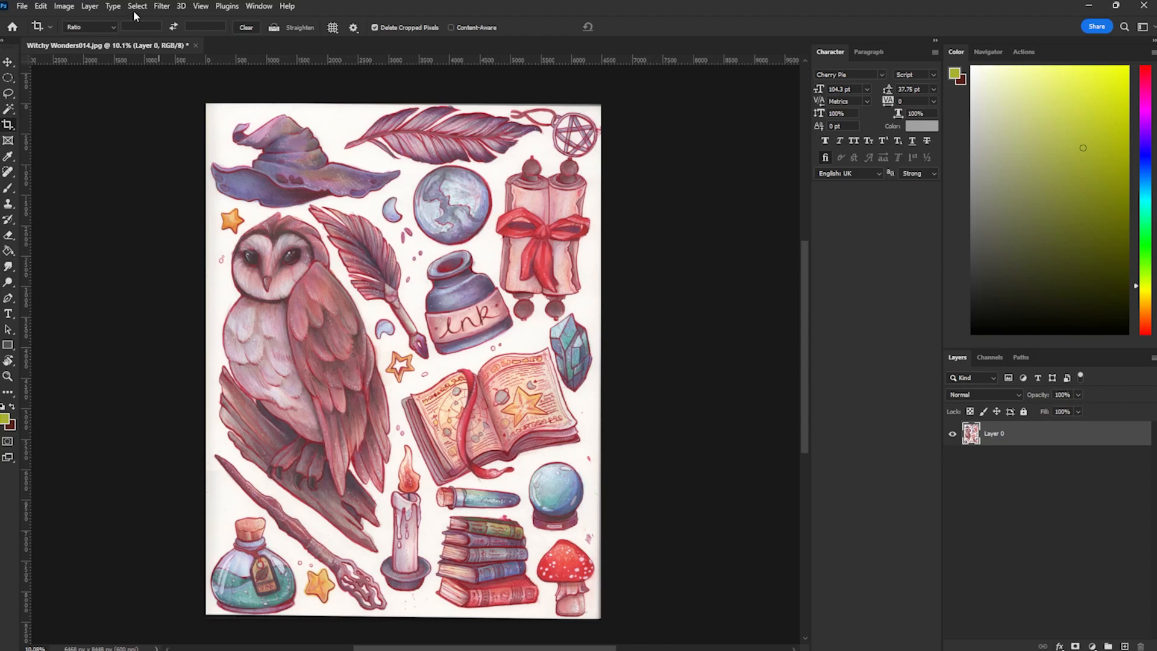
click(68, 7)
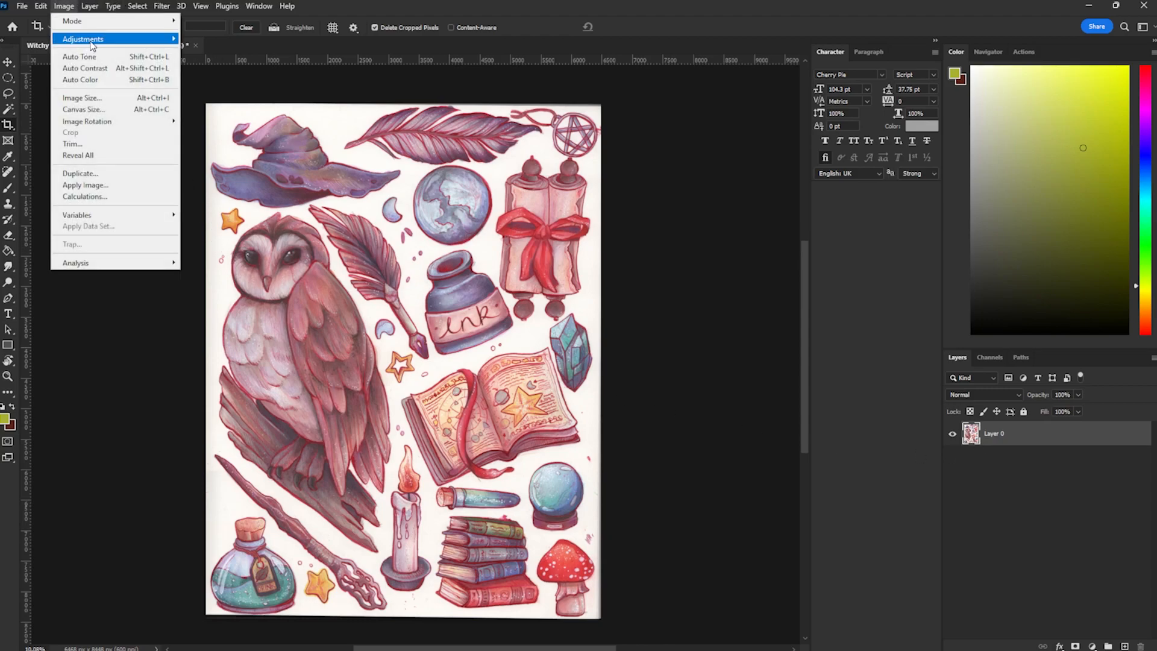
mouse_move(92, 39)
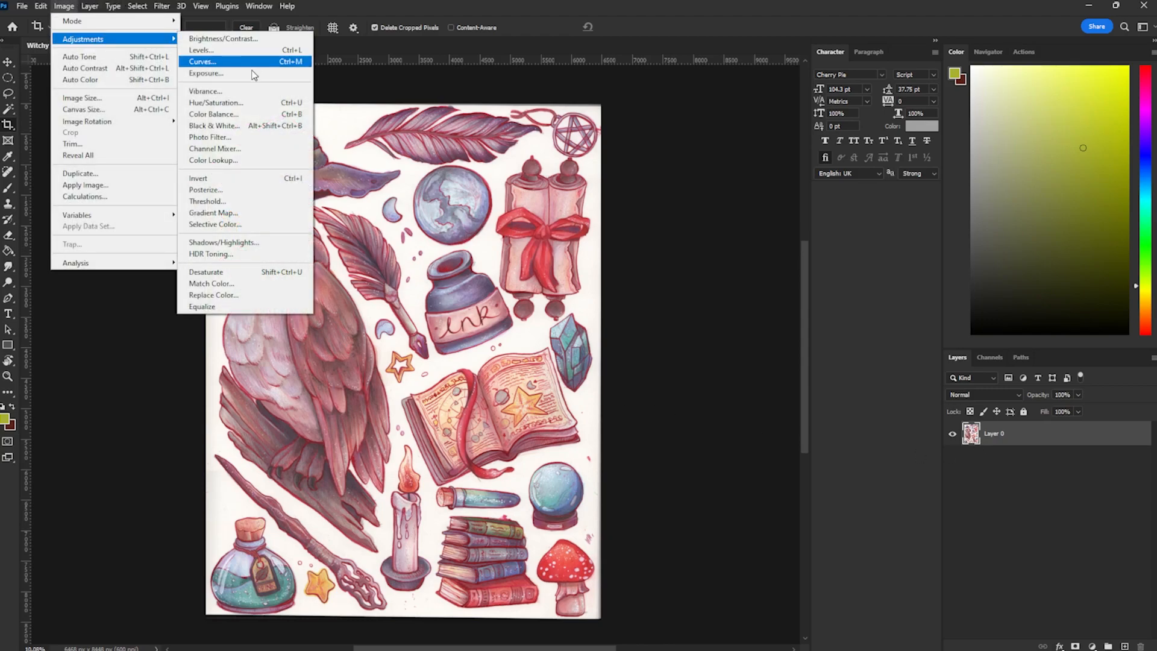
click(234, 104)
drag(779, 188, 775, 191)
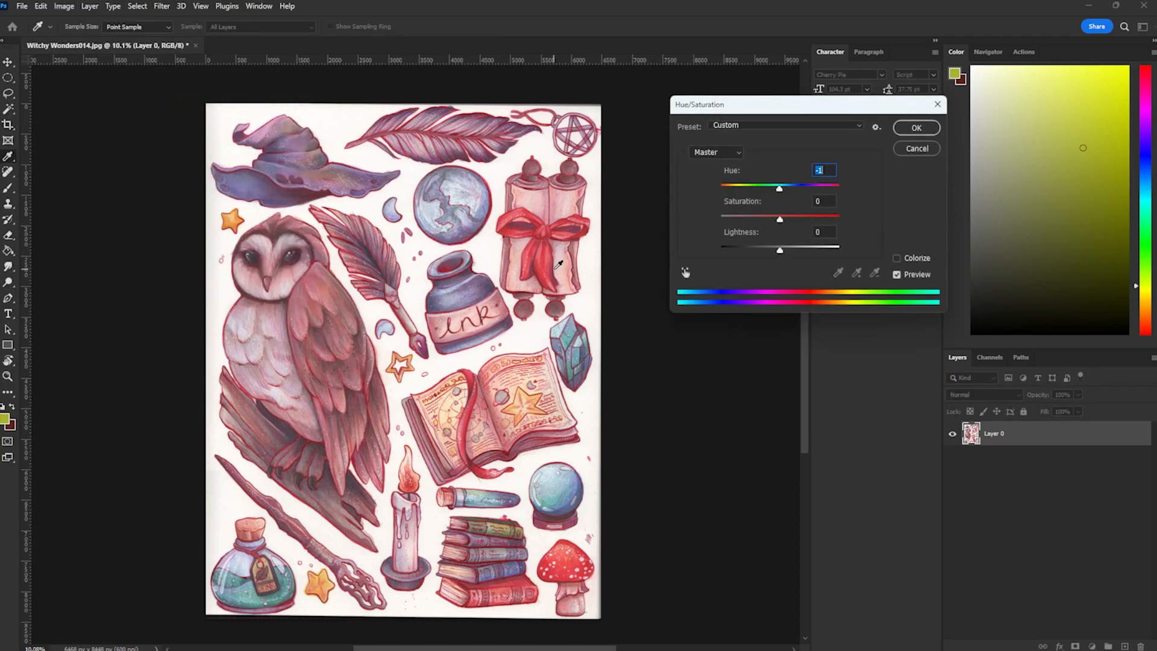
key(alt)
click(916, 148)
key(c)
Step: Start a Curves adjustment on the page layer and pull the middle of the RGB curve down slightly to darken the midtones
scroll(427, 311, up, 3)
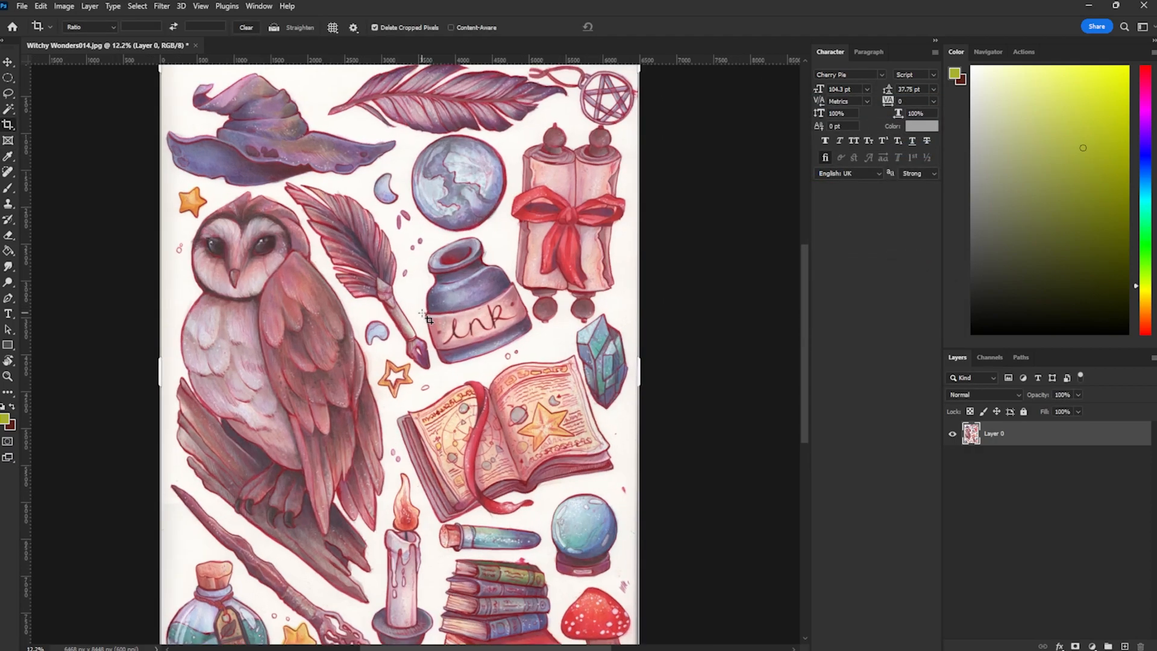
scroll(530, 312, up, 4)
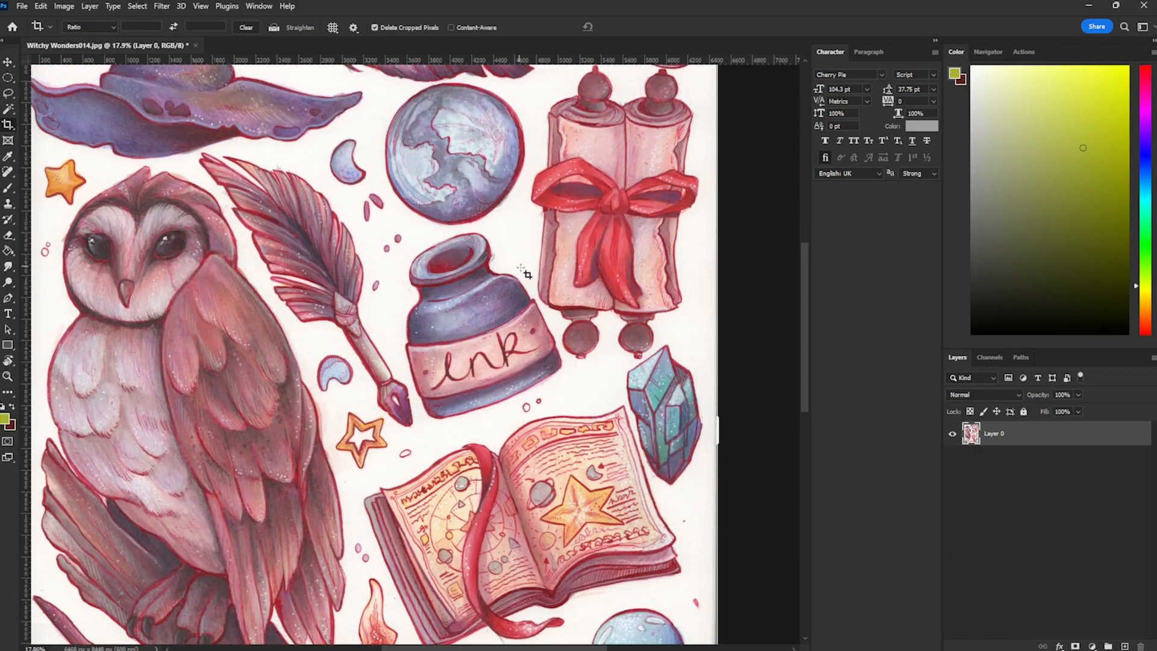
scroll(430, 251, up, 1)
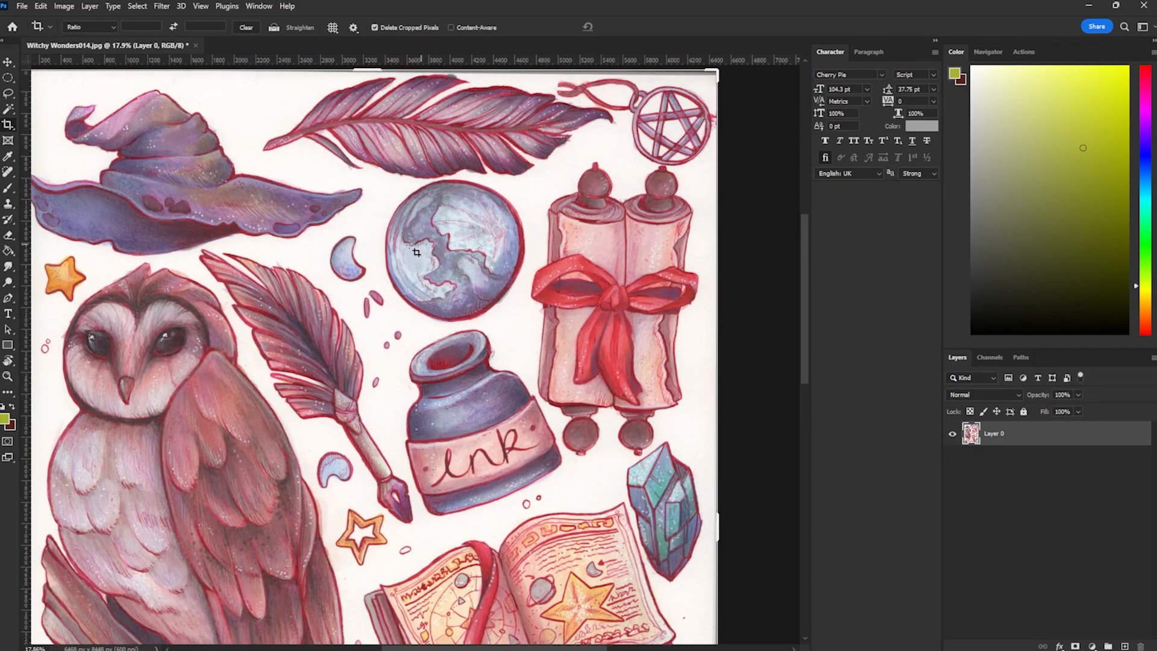
click(64, 6)
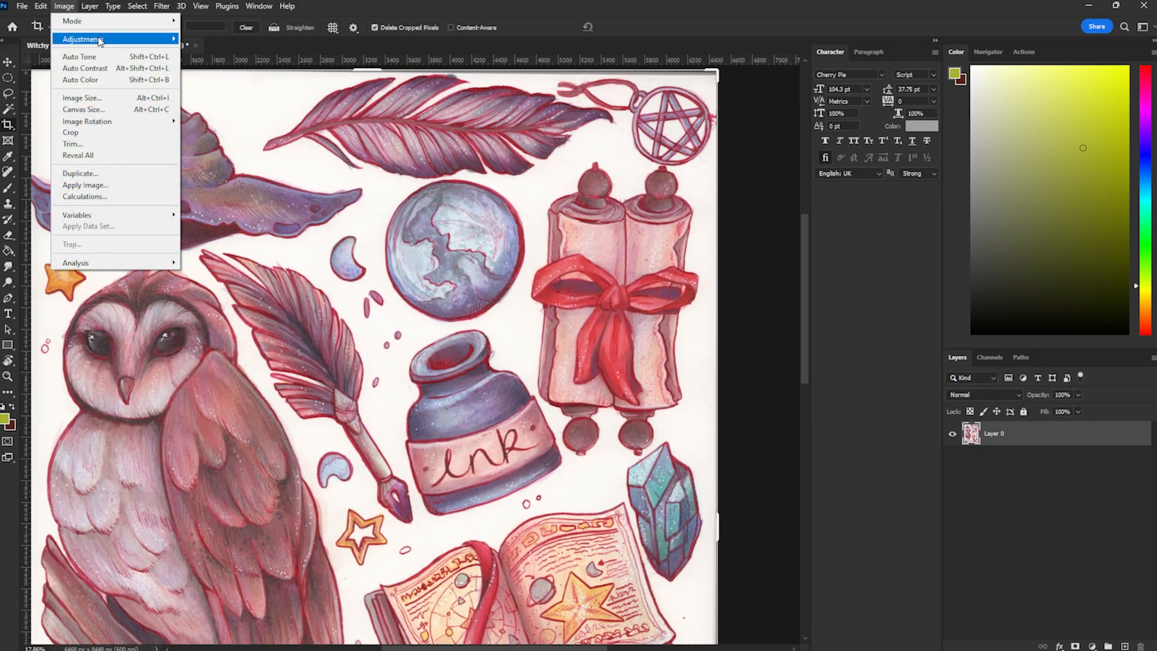
mouse_move(105, 39)
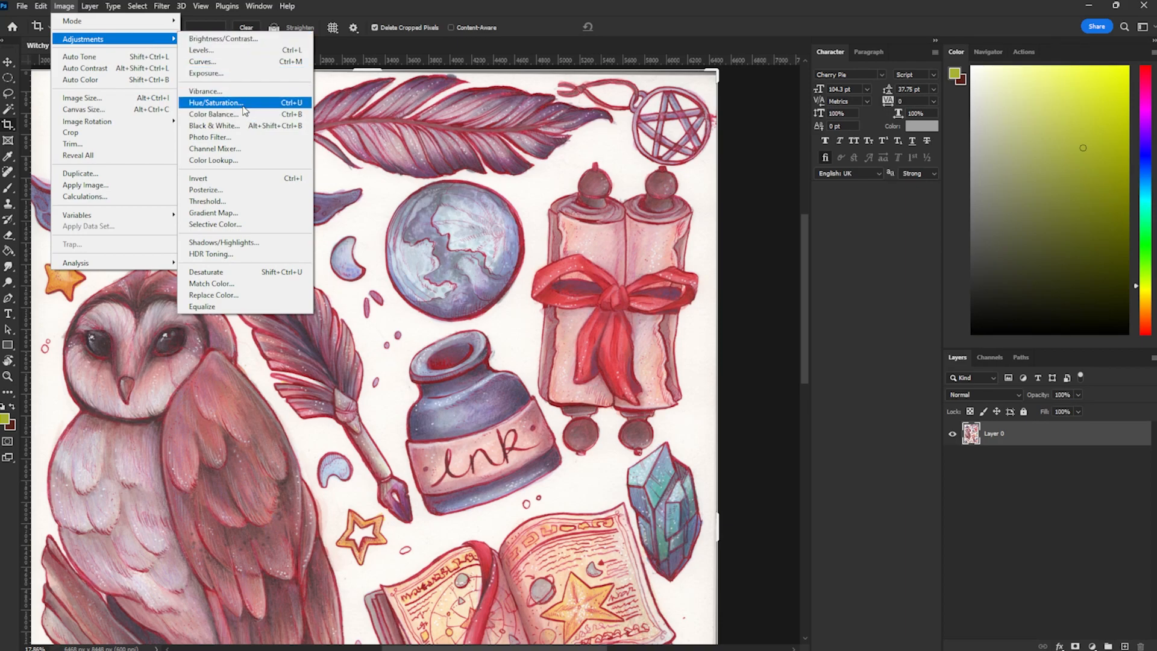
click(211, 61)
click(751, 245)
mouse_move(751, 246)
mouse_down()
mouse_move(764, 259)
mouse_move(752, 256)
mouse_up()
Step: Set the RGB curve's white input to 238 and black input to 7, and fine-tune its midpoint
drag(686, 335, 702, 333)
drag(839, 335, 829, 335)
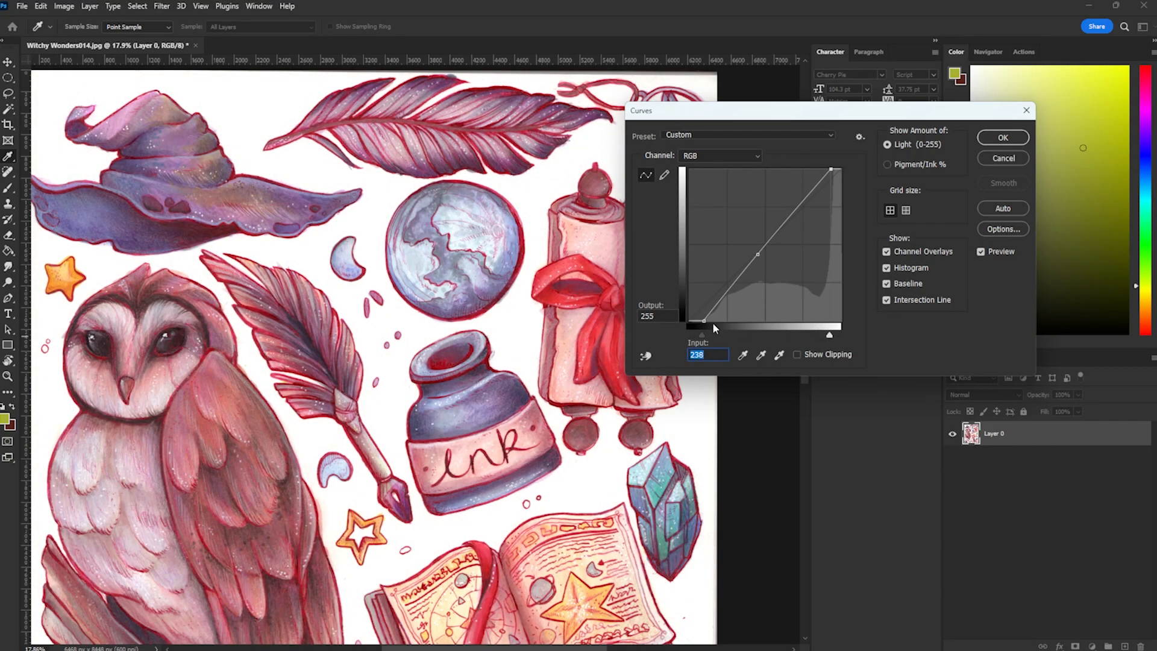
drag(701, 334, 692, 335)
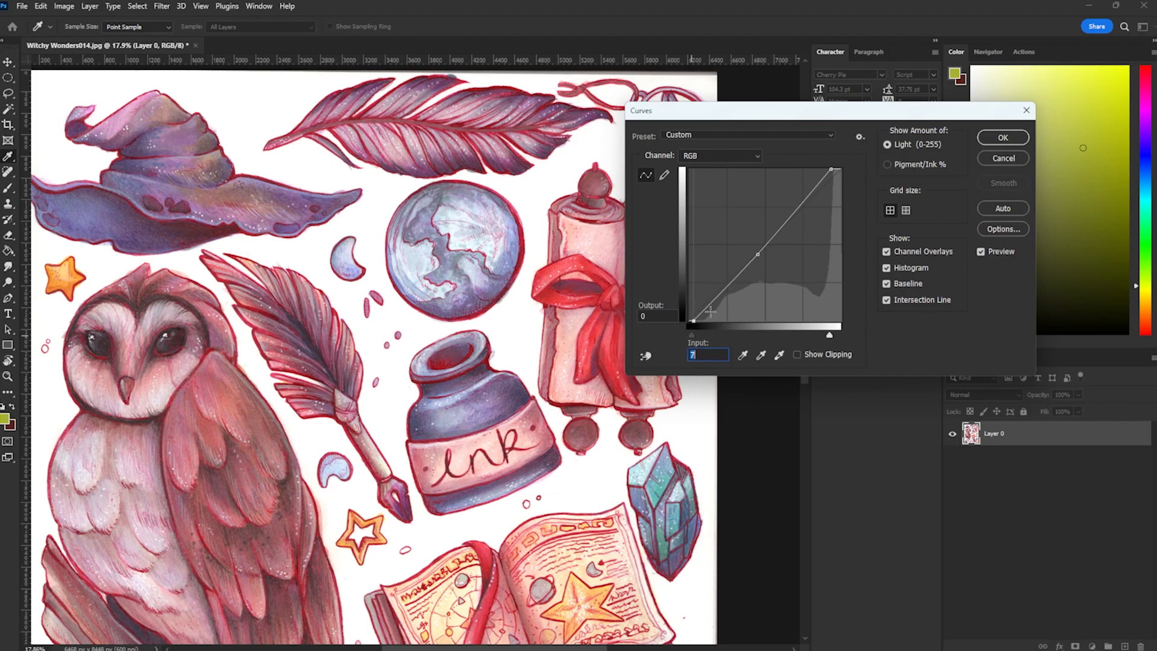
mouse_move(762, 255)
mouse_down()
mouse_move(749, 246)
mouse_move(764, 254)
mouse_up()
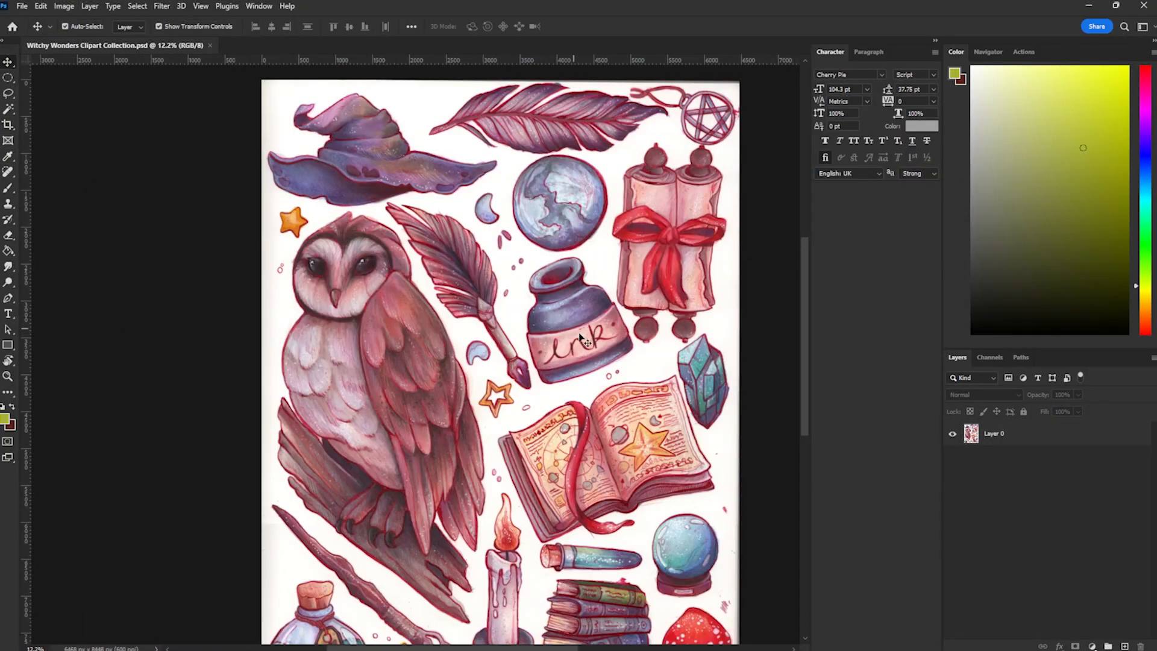
Step: Set up a 700 px brush in Color Dodge mode with its opacity lowered to 28% for painting on the page layer
drag(580, 335, 512, 308)
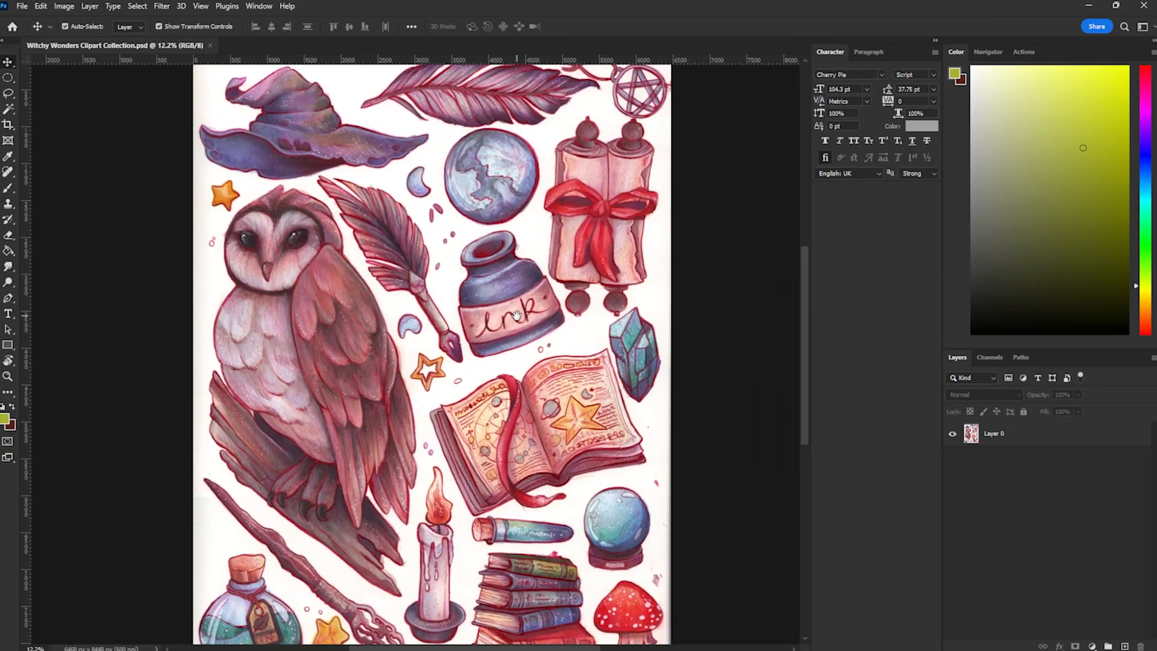
scroll(522, 326, down, 1)
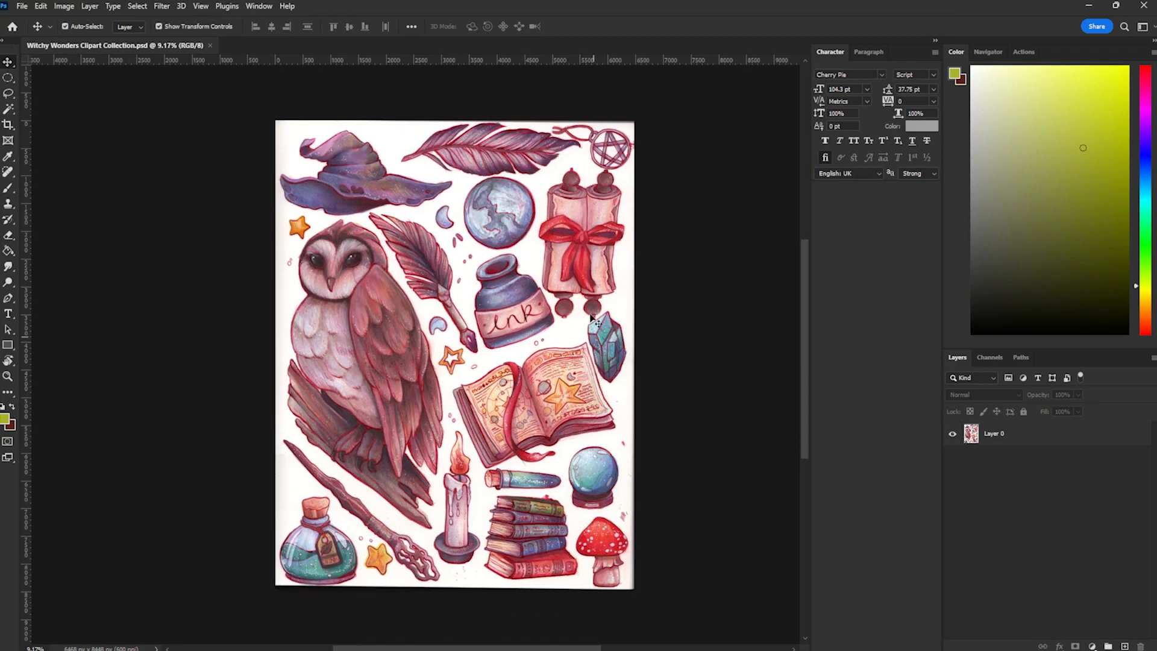
scroll(512, 294, up, 5)
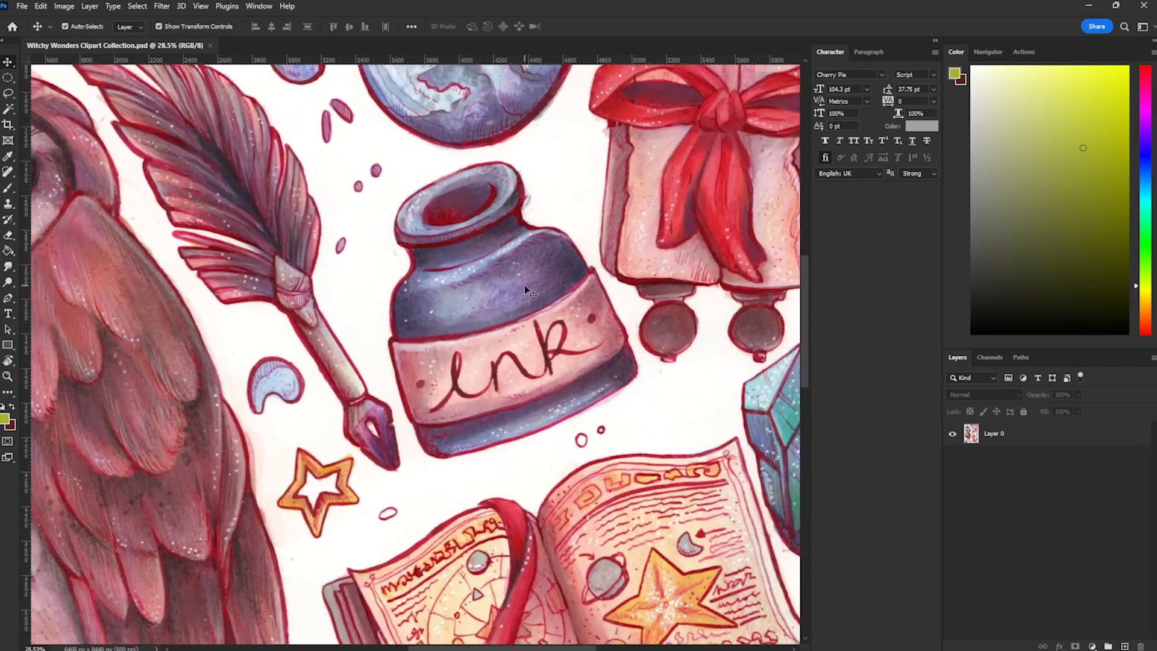
drag(565, 253, 504, 305)
scroll(537, 443, down, 3)
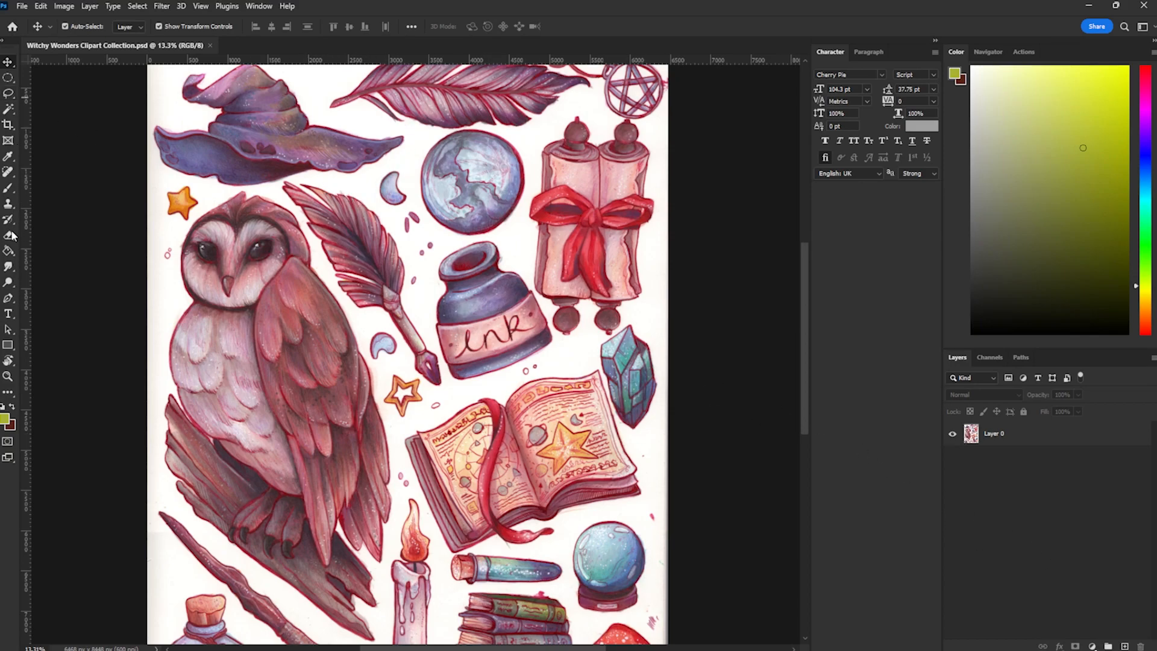
key(b)
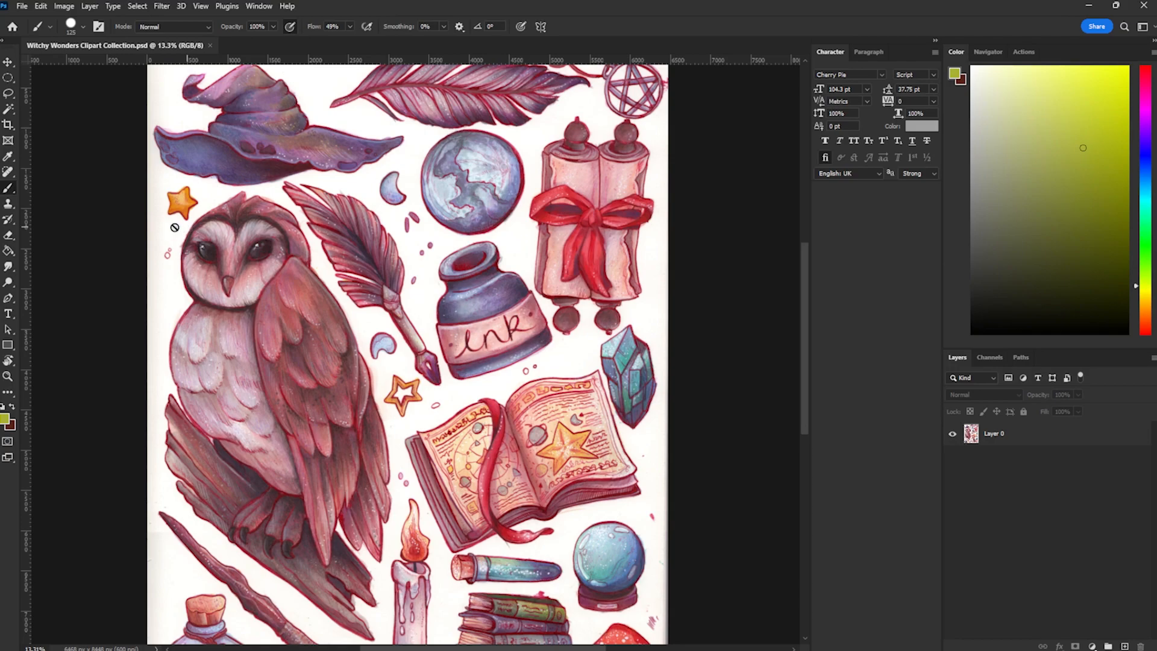
scroll(403, 260, down, 3)
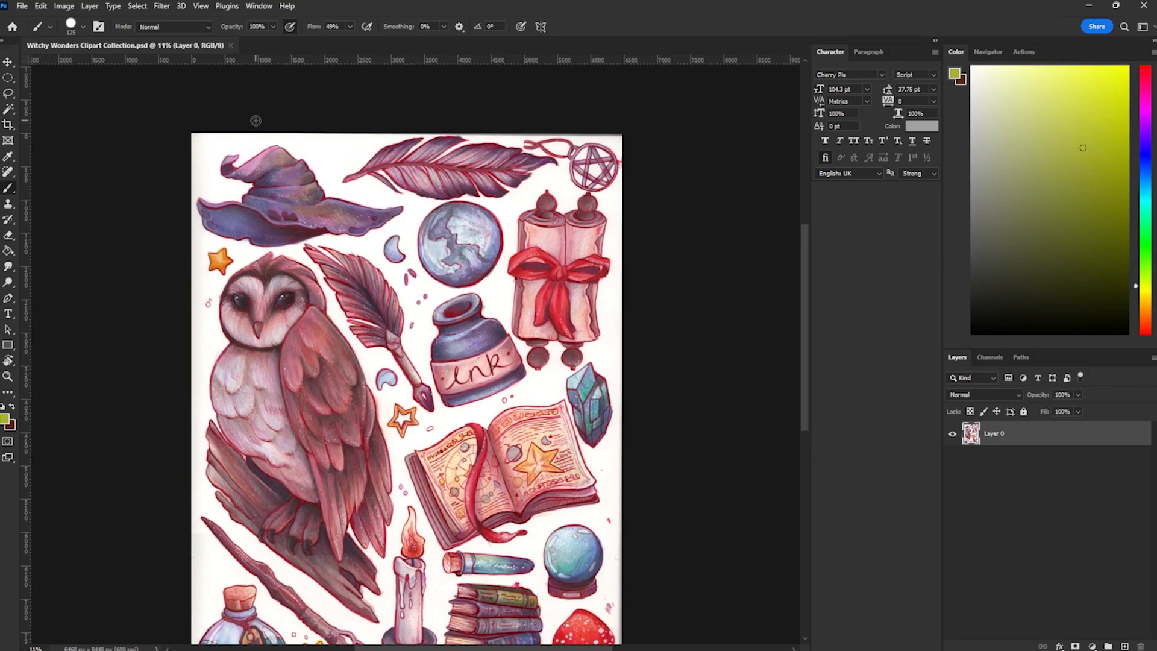
click(201, 28)
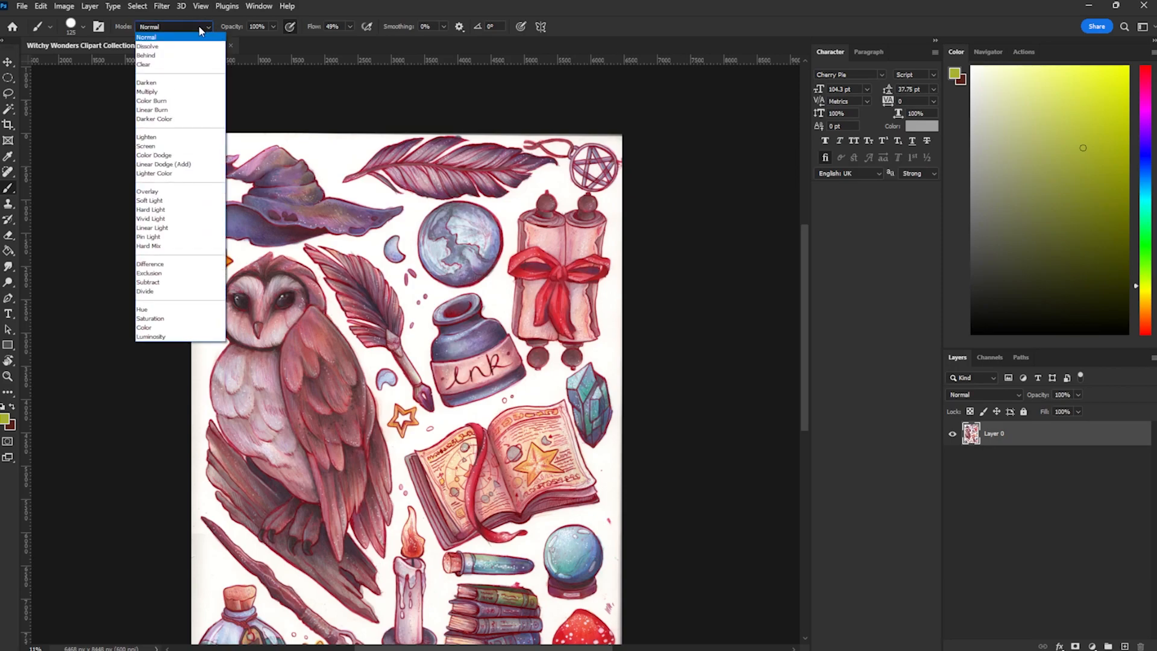
click(154, 155)
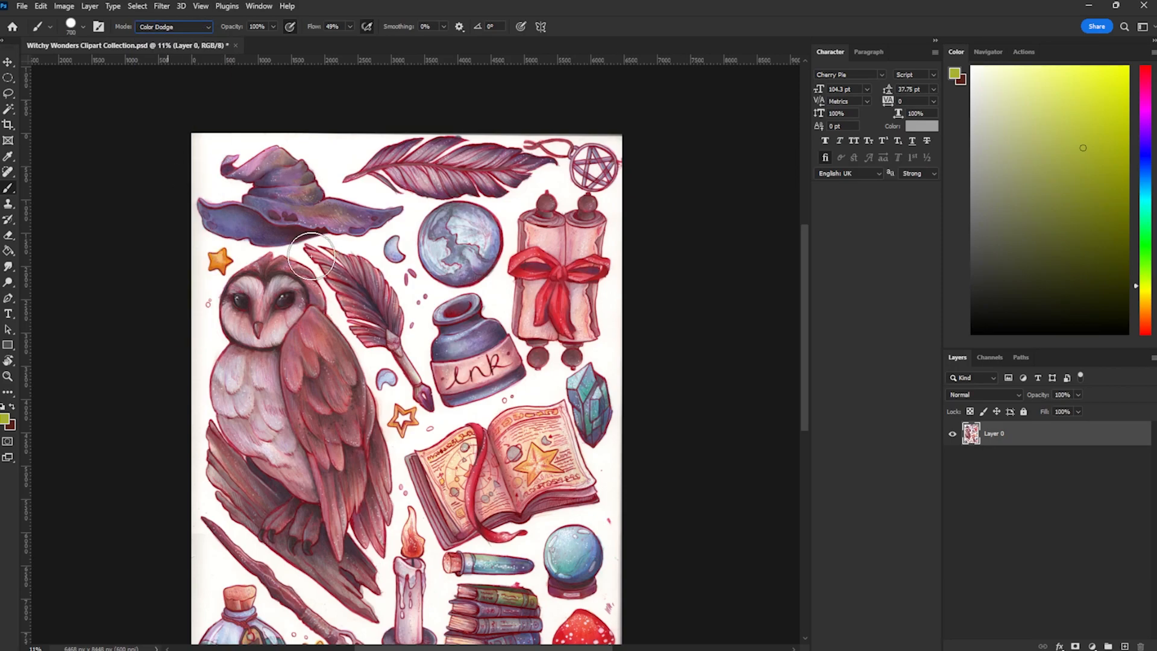
click(274, 27)
click(234, 40)
click(285, 154)
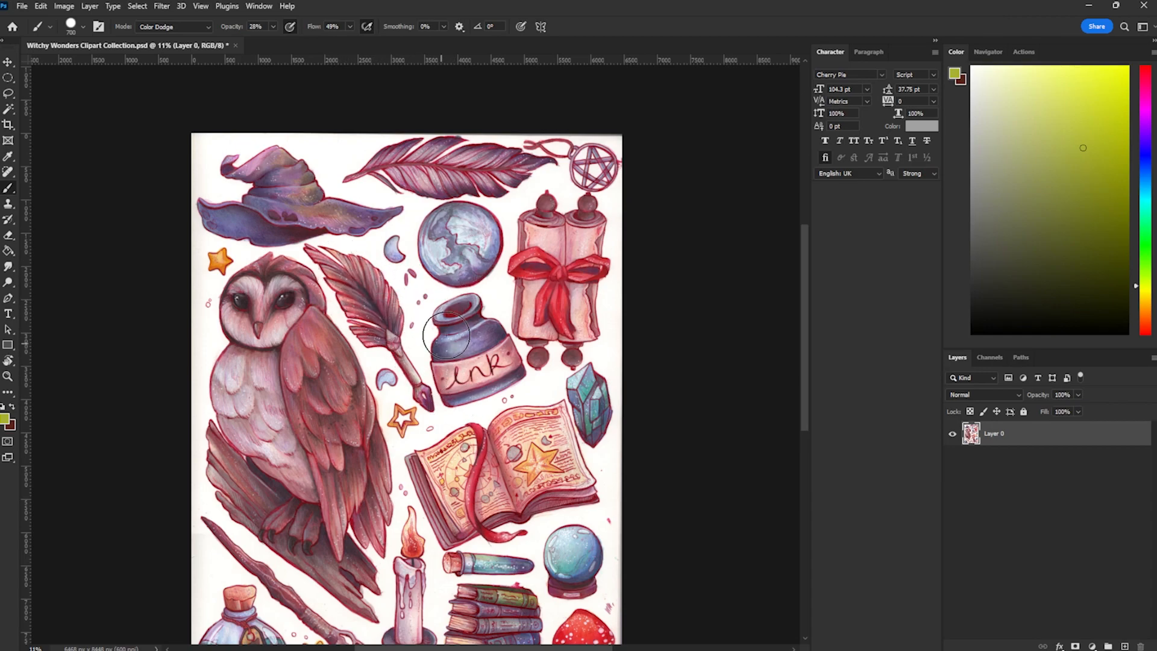
Step: Paint Color Dodge highlights with the large brush over the ink bottle, upper feather, scrolls, crystal and open book
mouse_move(460, 377)
mouse_down()
mouse_move(488, 407)
mouse_move(514, 376)
mouse_up()
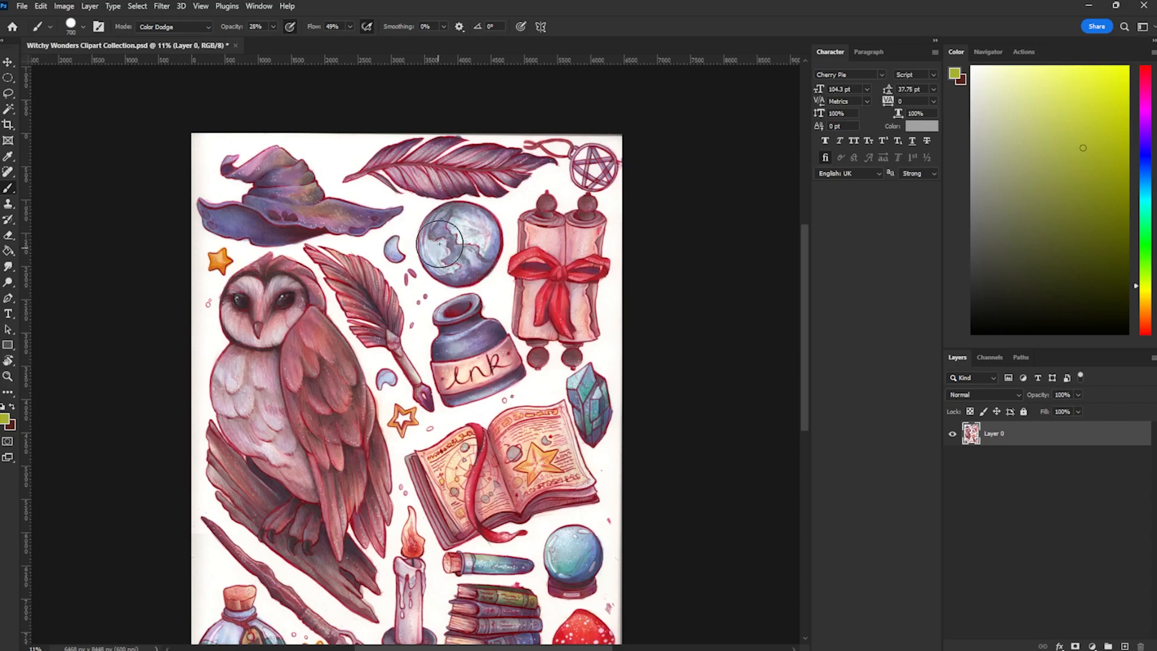
drag(430, 171, 518, 182)
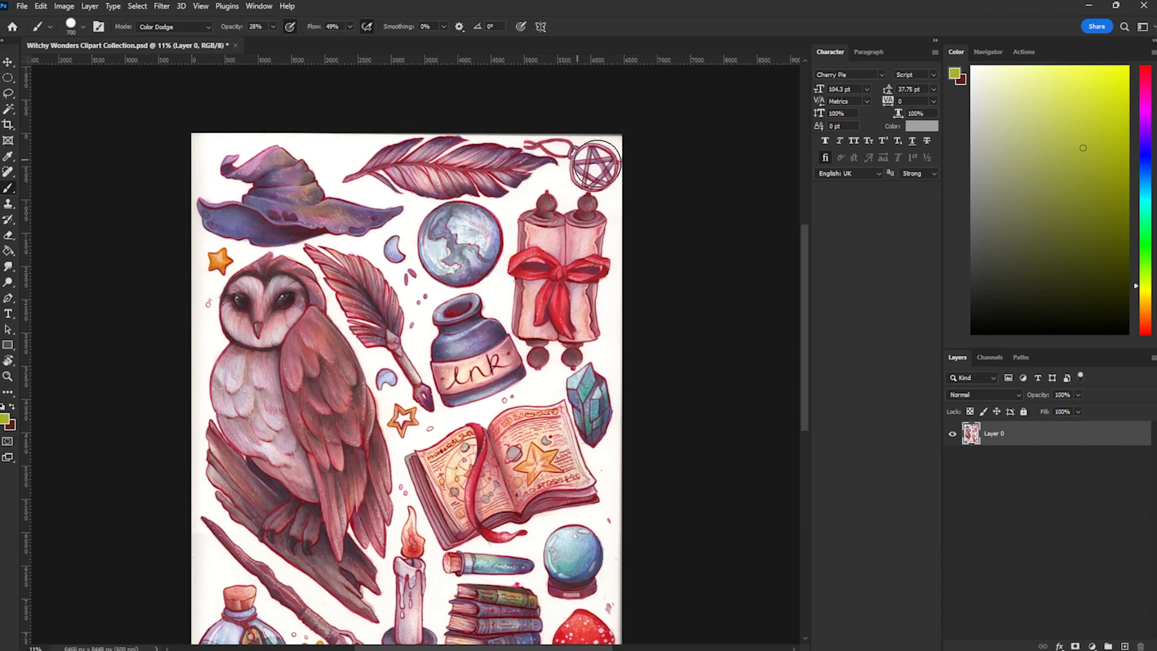
mouse_move(575, 234)
mouse_down()
mouse_move(591, 361)
mouse_move(536, 324)
mouse_move(545, 237)
mouse_up()
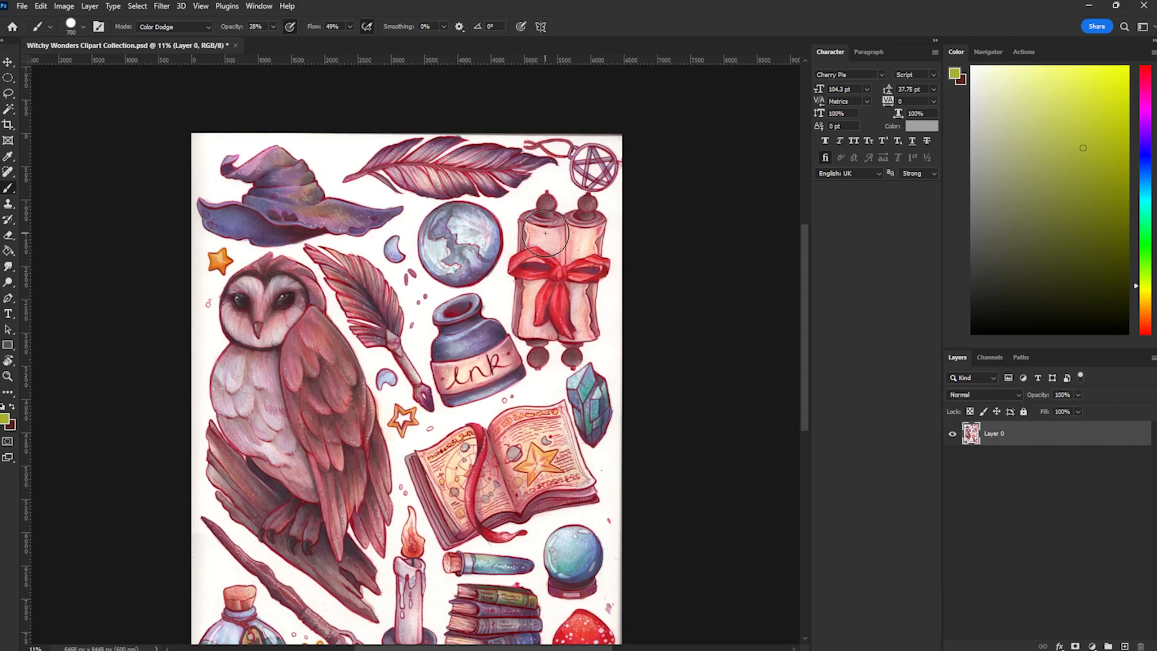
mouse_move(586, 391)
mouse_down()
mouse_move(597, 410)
mouse_move(597, 383)
mouse_move(606, 407)
mouse_up()
mouse_move(563, 449)
mouse_down()
mouse_move(539, 446)
mouse_move(533, 419)
mouse_move(560, 485)
mouse_move(551, 434)
mouse_move(576, 482)
mouse_move(458, 464)
mouse_move(464, 517)
mouse_move(467, 473)
mouse_move(543, 519)
mouse_up()
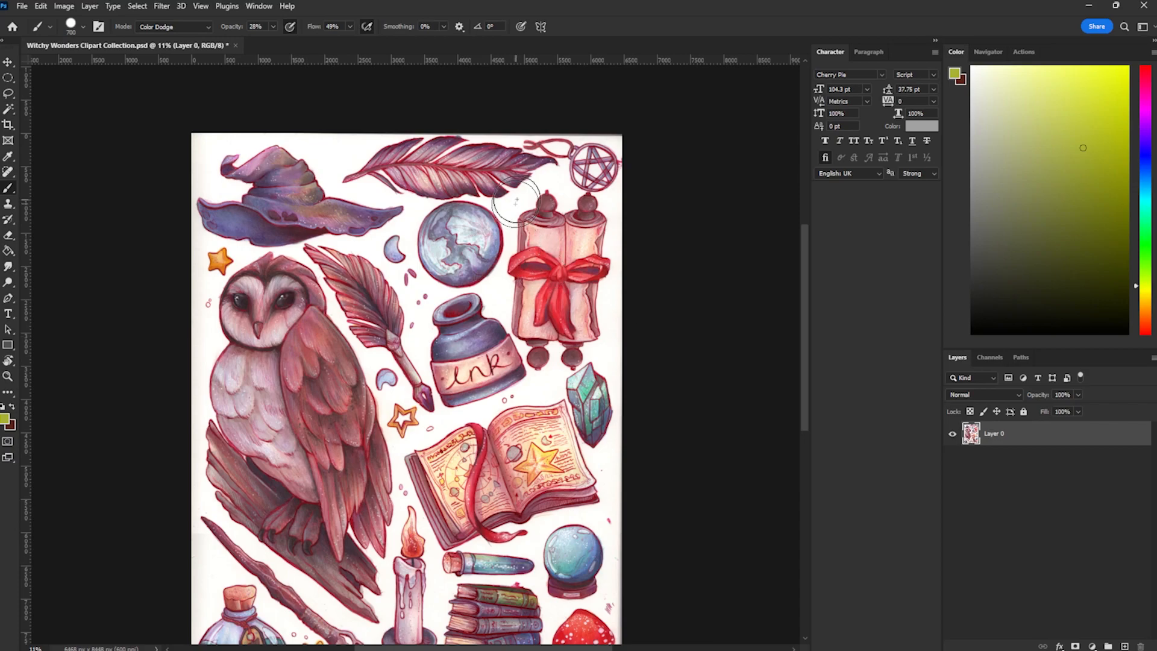
scroll(512, 205, up, 3)
drag(251, 185, 298, 185)
drag(475, 263, 440, 322)
click(287, 344)
drag(181, 506, 420, 196)
Step: Reduce the brush size to 250 and paint finer highlights over the owl's chest and wing feathers and the quill
key(bracketleft)
key(bracketleft)
key(bracketleft)
key(bracketleft)
key(bracketleft)
drag(362, 199, 415, 259)
drag(425, 382, 376, 426)
drag(320, 248, 325, 295)
drag(401, 500, 411, 624)
drag(479, 512, 493, 605)
drag(489, 428, 503, 500)
drag(196, 271, 205, 308)
drag(253, 274, 274, 404)
drag(278, 422, 306, 467)
scroll(336, 240, down, 5)
scroll(331, 90, up, 4)
drag(211, 238, 229, 262)
drag(253, 192, 271, 223)
drag(356, 123, 446, 181)
drag(446, 148, 494, 235)
scroll(510, 315, down, 5)
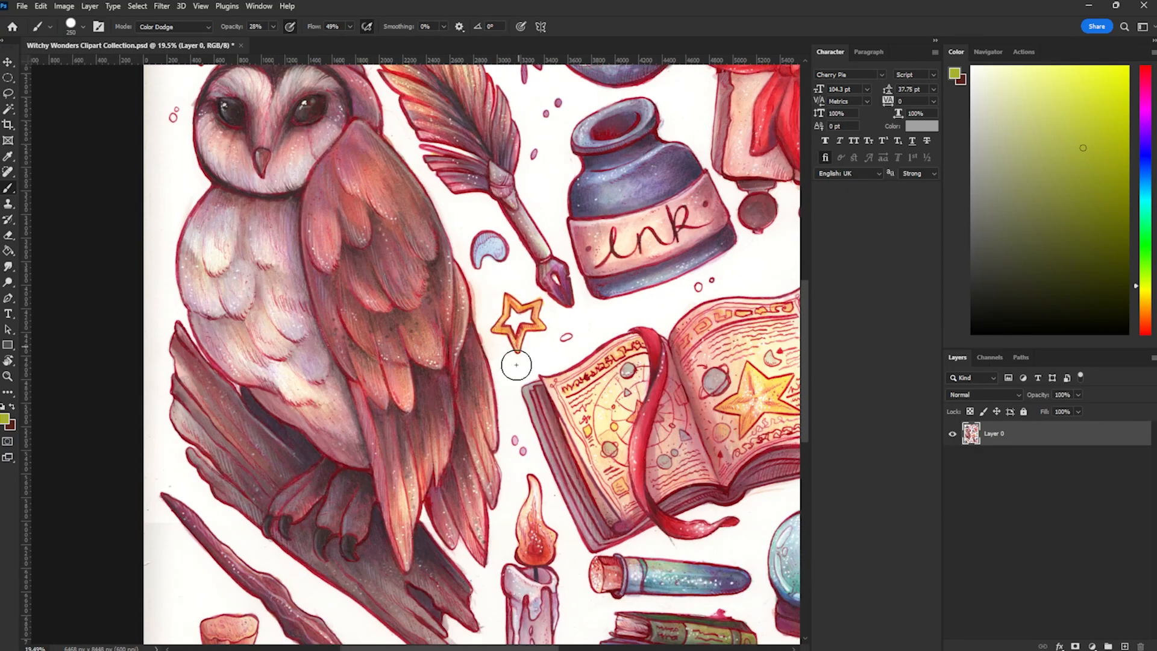
Step: Brush highlights onto the owl's lower body, the branch it perches on, the potion bottle and the star beside it
drag(208, 311, 241, 350)
drag(325, 430, 393, 471)
drag(214, 395, 331, 499)
scroll(416, 572, down, 2)
drag(194, 506, 292, 512)
drag(299, 464, 202, 518)
drag(215, 441, 184, 512)
drag(353, 479, 363, 507)
Step: Brighten the lower objects with Color Dodge strokes, including the candle, vial, stack of books, mushroom and crystal ball
mouse_move(497, 491)
mouse_down()
mouse_move(551, 470)
mouse_move(523, 413)
mouse_up()
drag(672, 518, 759, 512)
drag(690, 473, 738, 428)
drag(666, 403, 729, 382)
scroll(632, 341, down, 4)
drag(674, 364, 453, 370)
scroll(453, 370, up, 4)
mouse_move(558, 461)
mouse_down()
mouse_move(636, 421)
mouse_move(632, 461)
mouse_up()
drag(593, 494, 620, 533)
drag(572, 271, 560, 325)
drag(473, 322, 415, 316)
Step: Paint highlights over the ink bottle, crystal, tied scrolls with their red bow, and the pentacle pendant
scroll(608, 333, up, 9)
drag(355, 357, 403, 337)
drag(582, 416, 614, 464)
drag(527, 274, 557, 319)
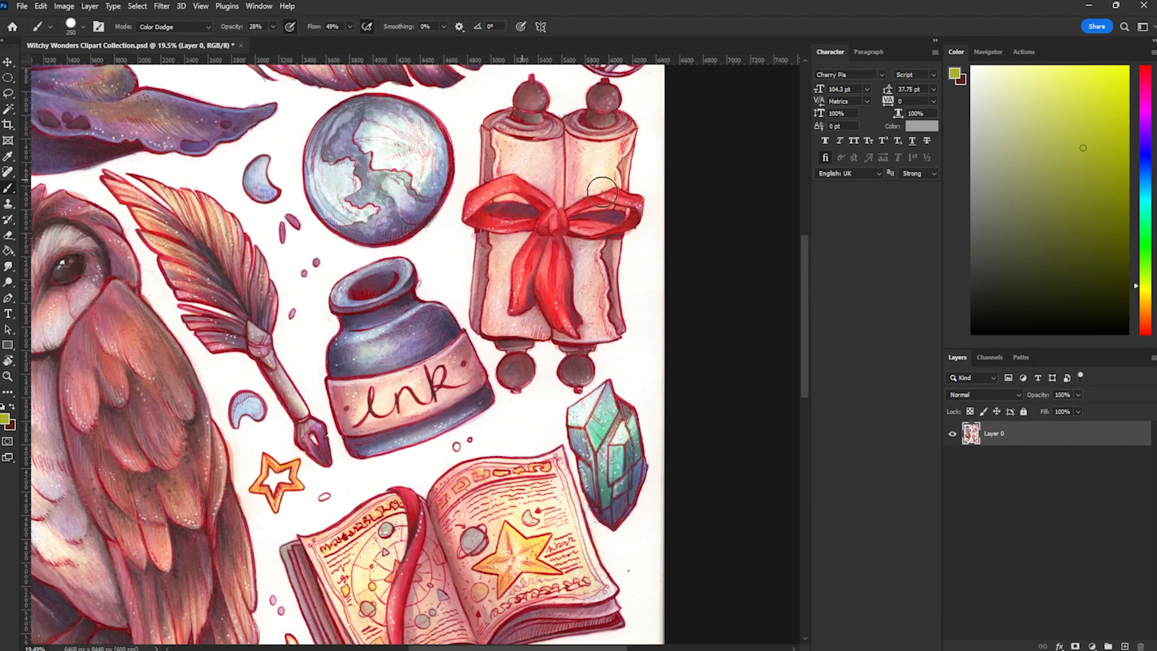
drag(503, 186, 468, 201)
drag(609, 202, 632, 203)
drag(602, 145, 585, 196)
mouse_move(534, 193)
mouse_down()
mouse_move(524, 133)
mouse_move(535, 173)
mouse_up()
drag(503, 290, 503, 319)
scroll(530, 289, up, 3)
mouse_move(588, 211)
mouse_down()
mouse_move(608, 176)
mouse_move(658, 203)
mouse_up()
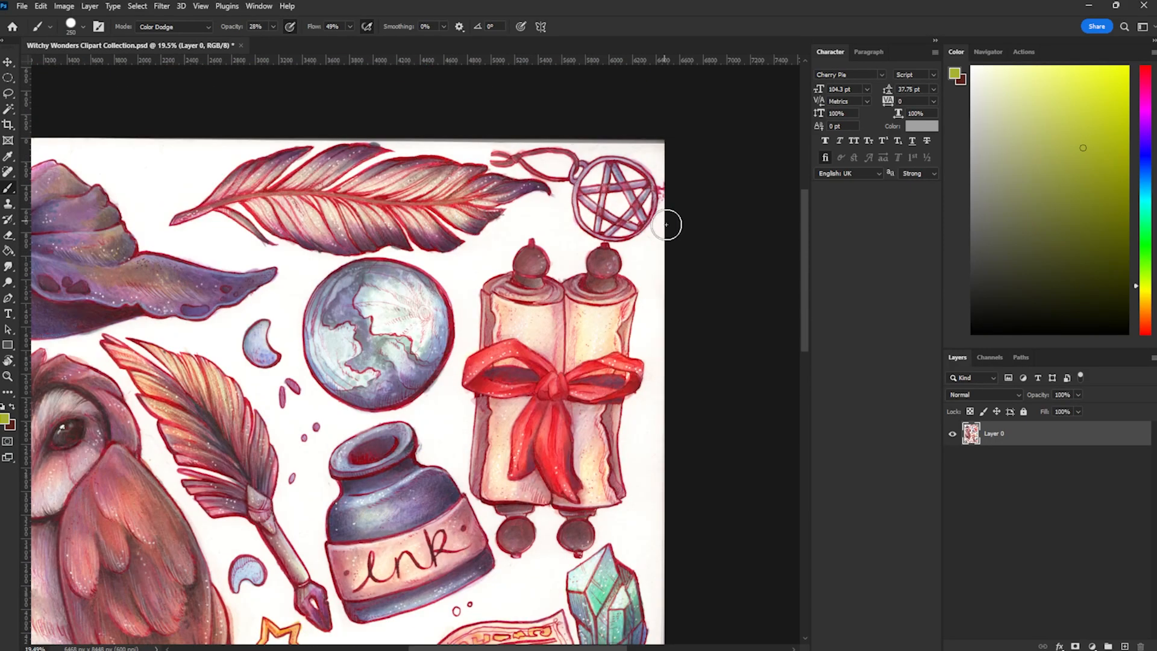
Step: Add Color Dodge highlights to the brim of the witch hat and review the brightened page
scroll(681, 211, down, 2)
scroll(681, 211, left, 1)
scroll(421, 253, up, 1)
mouse_move(179, 286)
mouse_down()
mouse_move(344, 290)
mouse_move(259, 265)
mouse_up()
mouse_move(223, 217)
mouse_down()
mouse_move(138, 226)
mouse_move(206, 236)
mouse_up()
scroll(373, 254, down, 5)
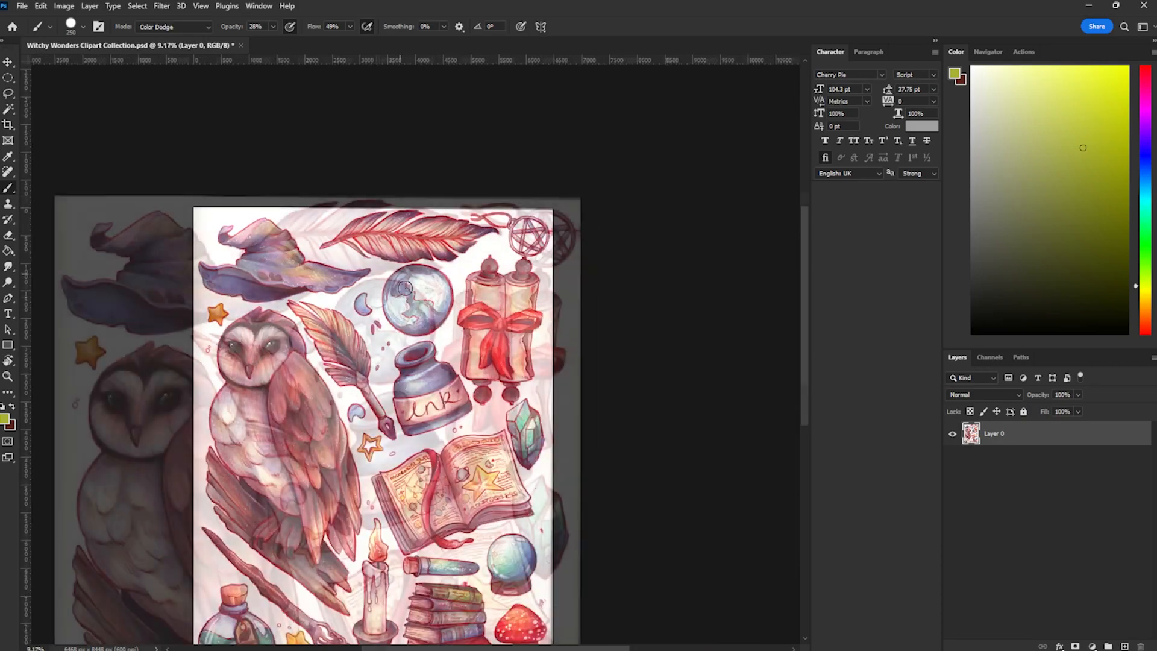
scroll(494, 268, up, 8)
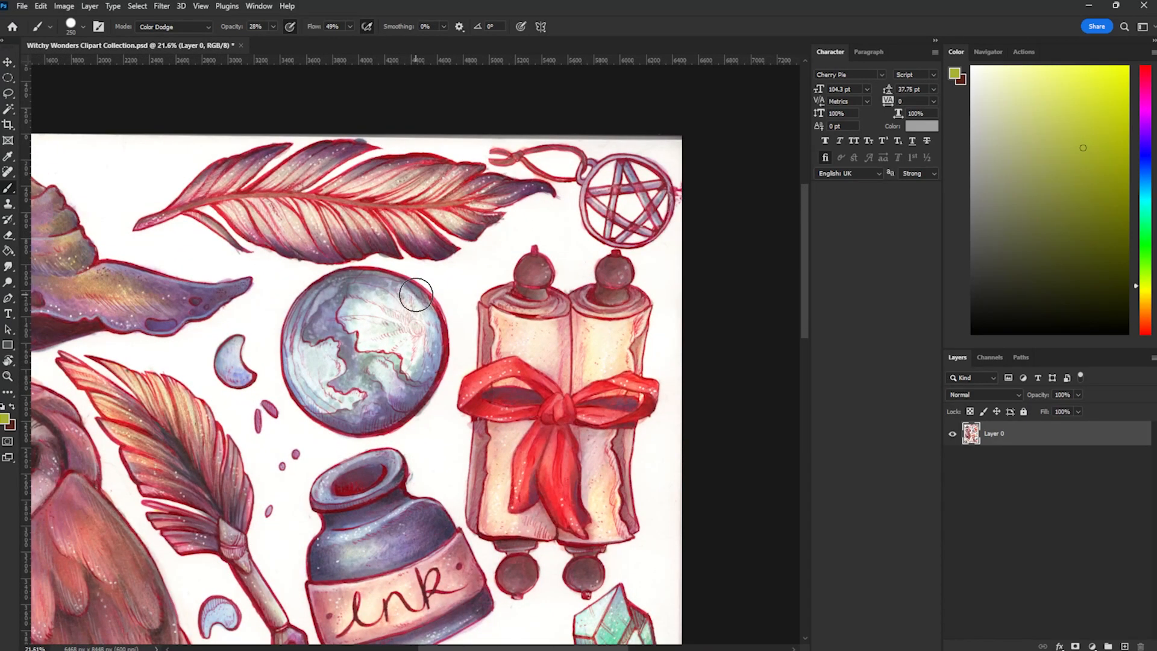
scroll(434, 253, down, 4)
scroll(434, 254, down, 2)
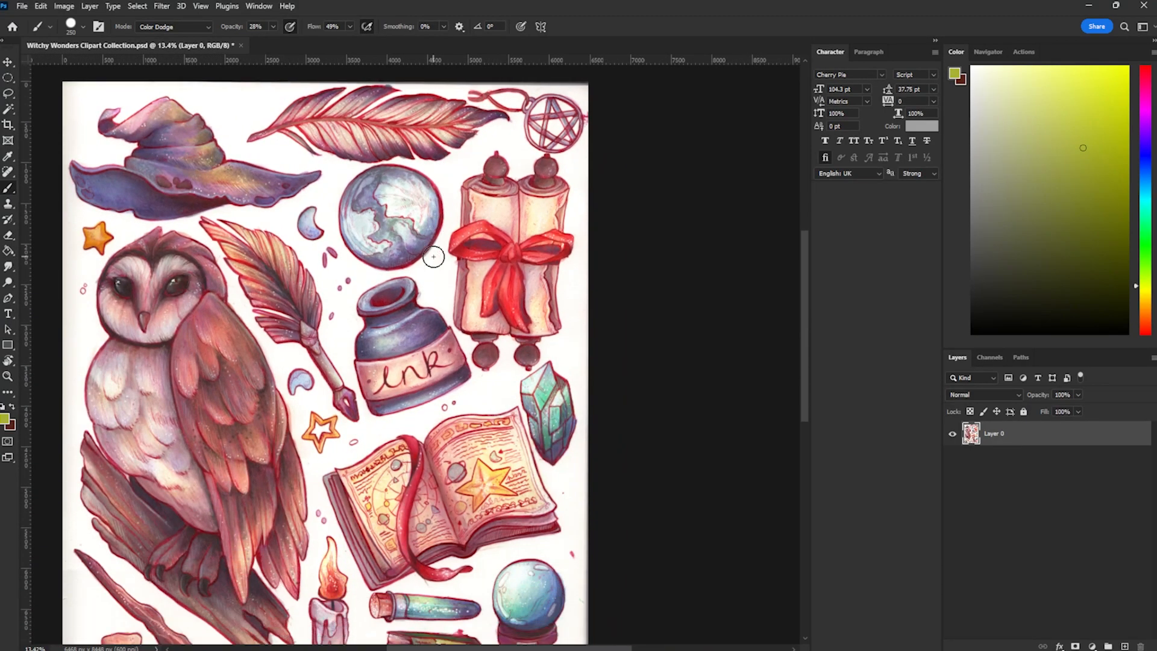
scroll(433, 255, down, 2)
scroll(433, 257, down, 1)
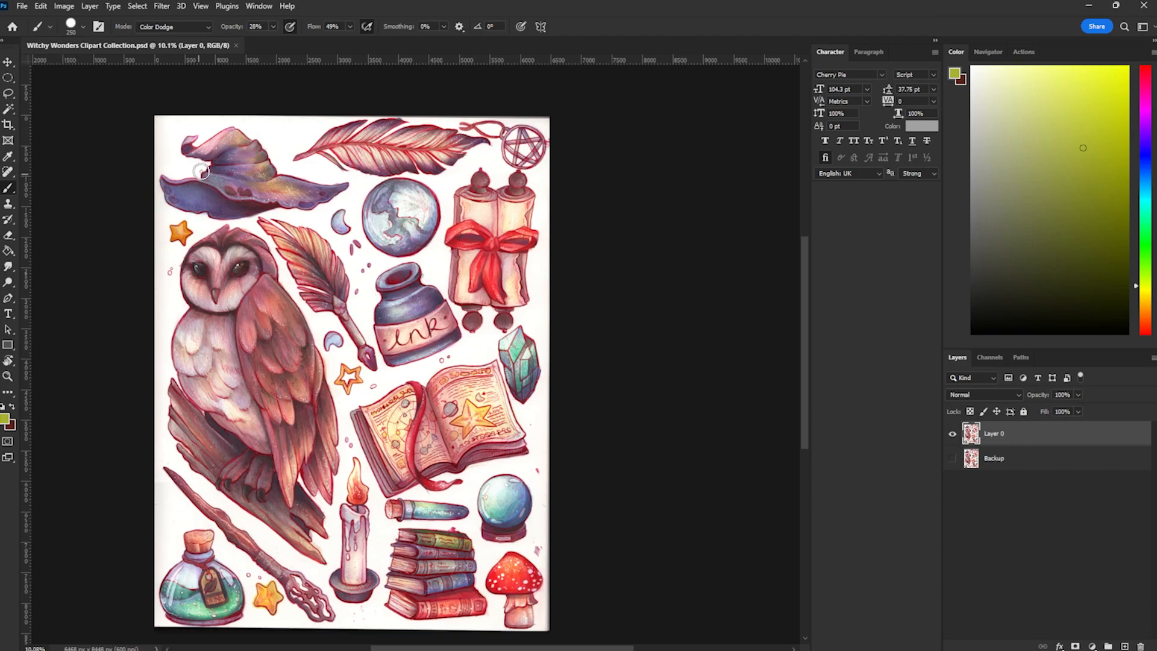
Step: Start a Pen tool path inside the curl of the witch hat's tip and trace it around the curled end
scroll(205, 181, up, 5)
scroll(209, 198, up, 1)
drag(292, 170, 359, 317)
scroll(365, 300, up, 1)
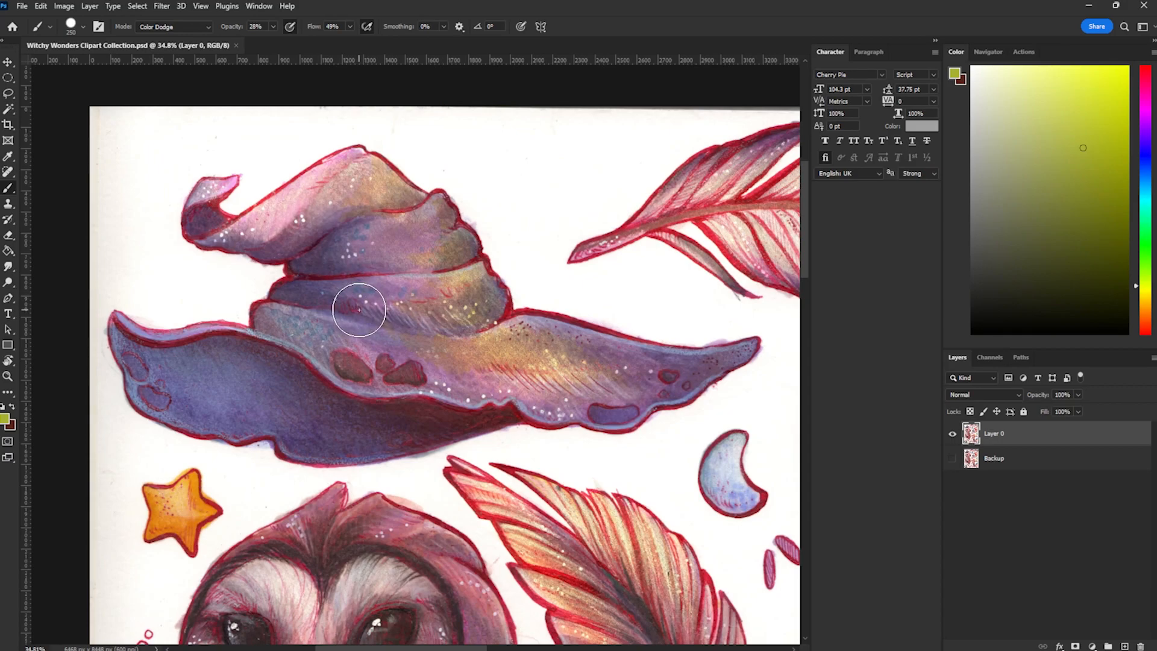
key(p)
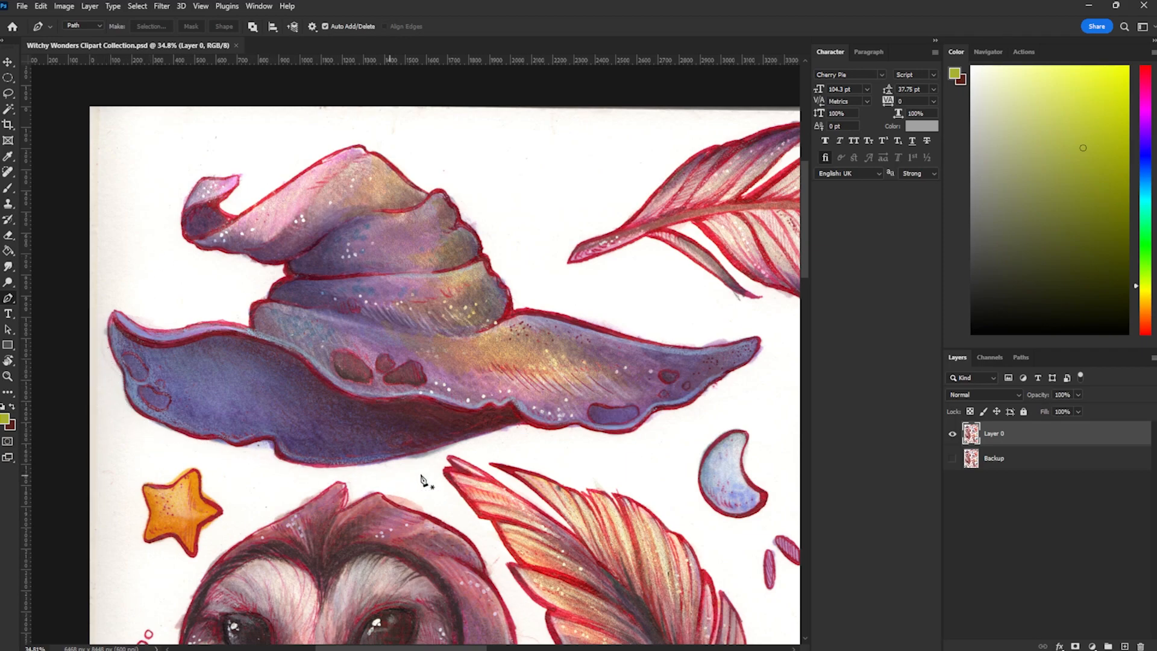
scroll(212, 175, up, 5)
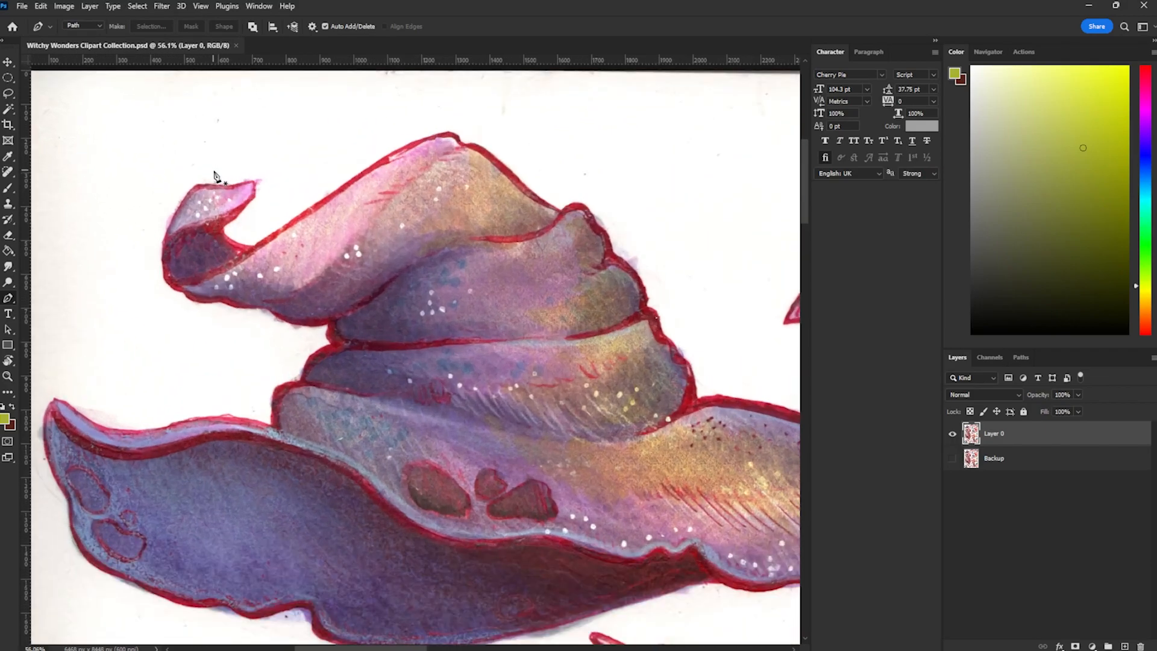
scroll(245, 198, up, 3)
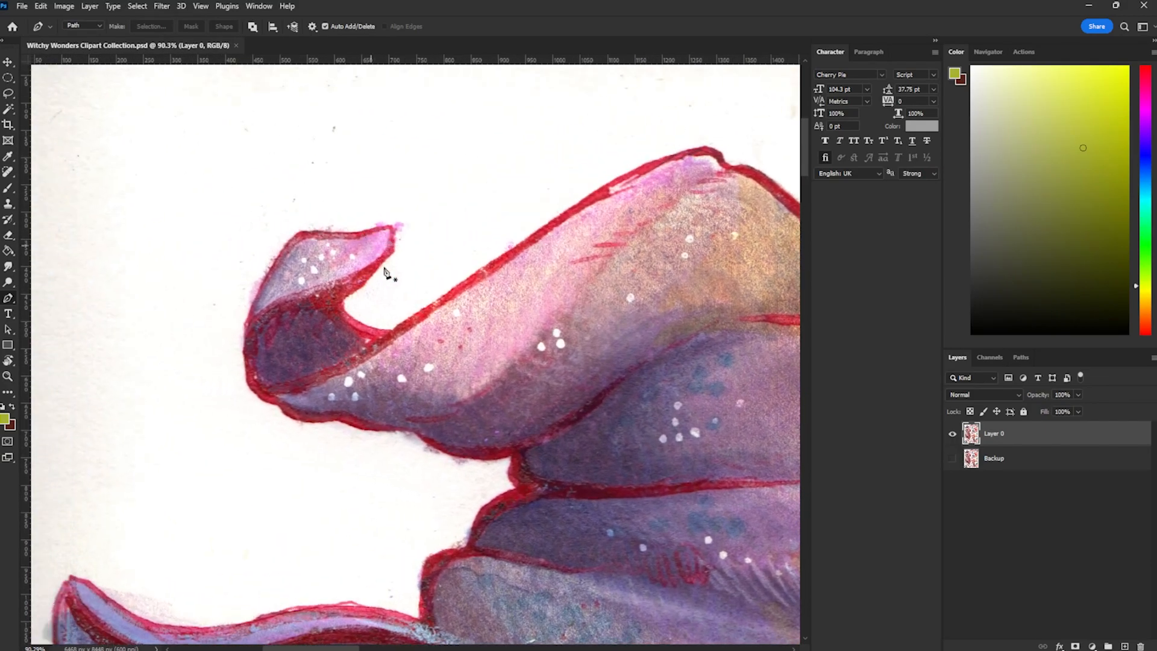
click(323, 303)
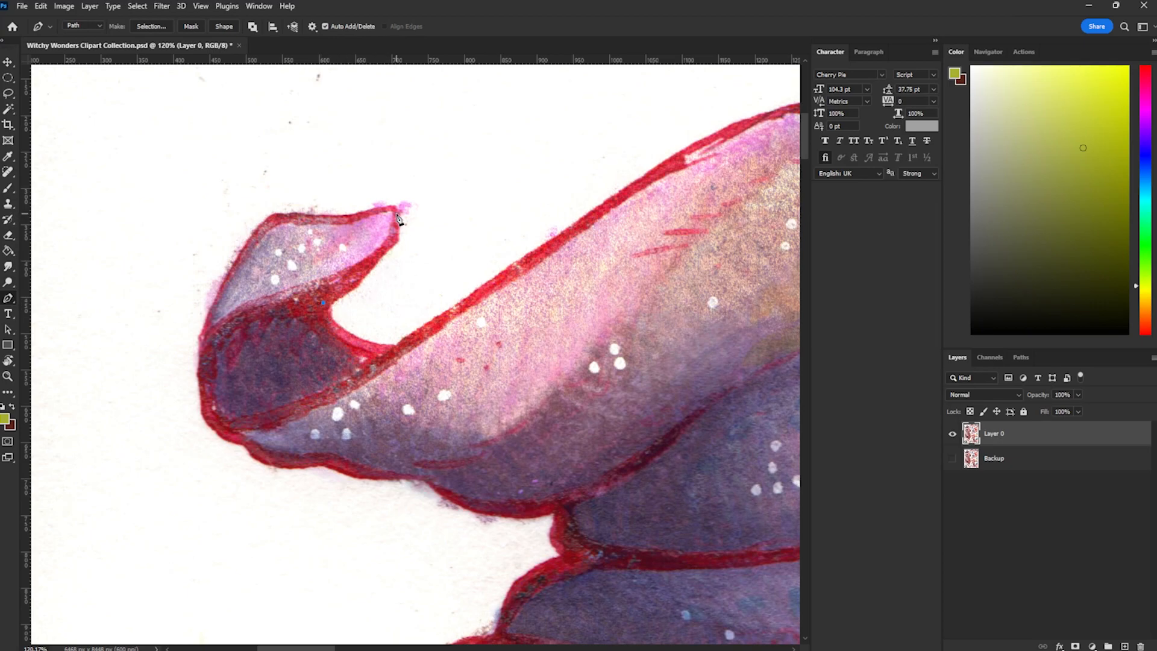
drag(396, 208, 378, 164)
key(ctrl+z)
drag(396, 229, 413, 212)
drag(365, 213, 343, 229)
drag(293, 214, 232, 209)
alt+click(294, 215)
drag(238, 259, 229, 266)
alt+click(201, 347)
Step: Continue the path along the underside of the hat's curled tip to the first fold of the cone, following the red outline
drag(215, 431, 239, 453)
alt+click(214, 431)
drag(254, 443, 265, 444)
alt+click(244, 443)
drag(318, 462, 362, 453)
alt+click(318, 463)
drag(348, 474, 367, 483)
alt+click(349, 474)
drag(420, 477, 434, 476)
alt+click(420, 477)
drag(436, 491, 446, 510)
alt+click(436, 491)
drag(557, 508, 626, 481)
Step: Trace the path around the pointed left end of the hat's brim and along its wavy lower edge
drag(382, 387, 330, 491)
drag(236, 338, 510, 584)
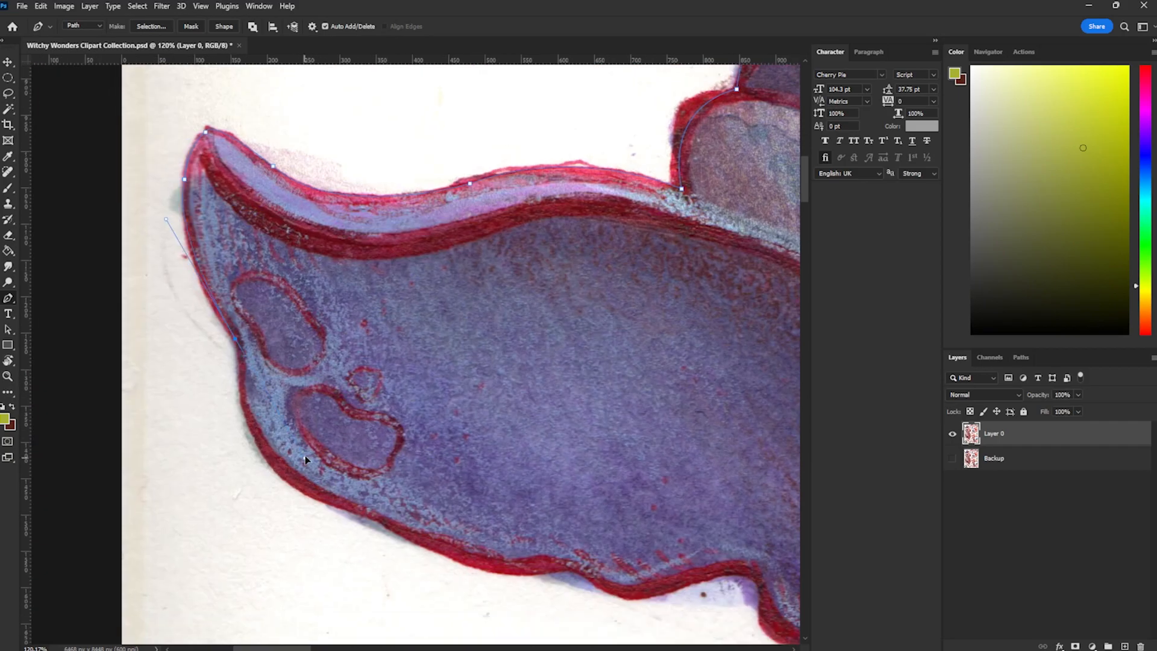
alt+click(235, 339)
alt+click(286, 482)
drag(563, 571, 637, 620)
alt+click(607, 592)
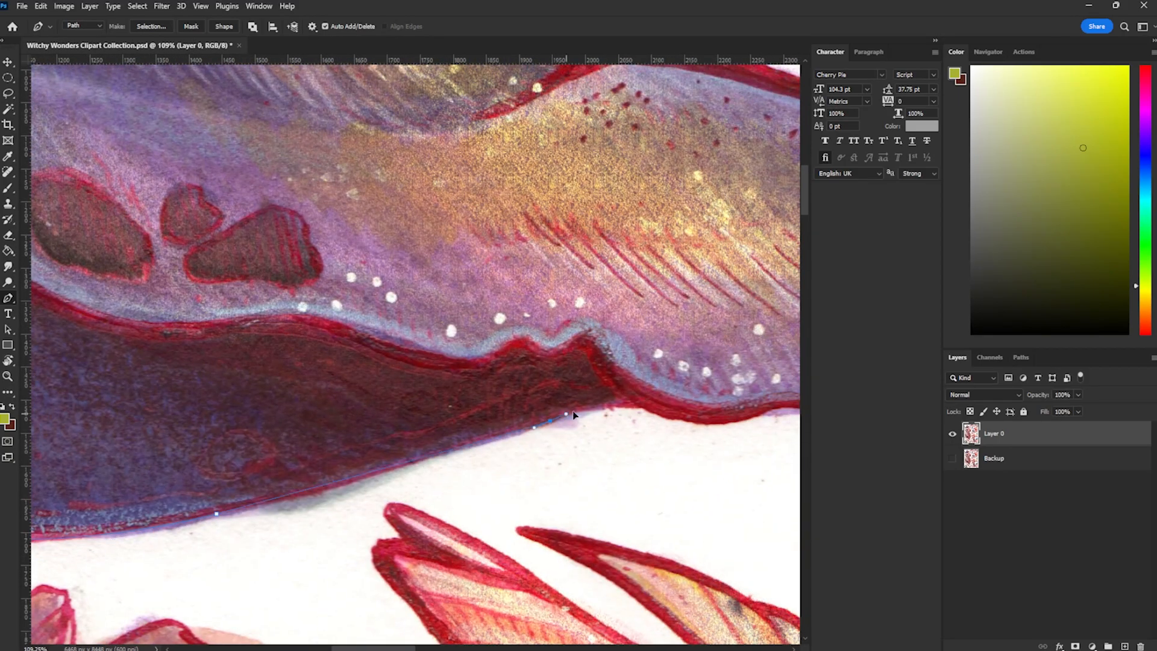
Step: Trace the path around the right end of the hat's brim and back along its upper edge
drag(468, 383, 449, 412)
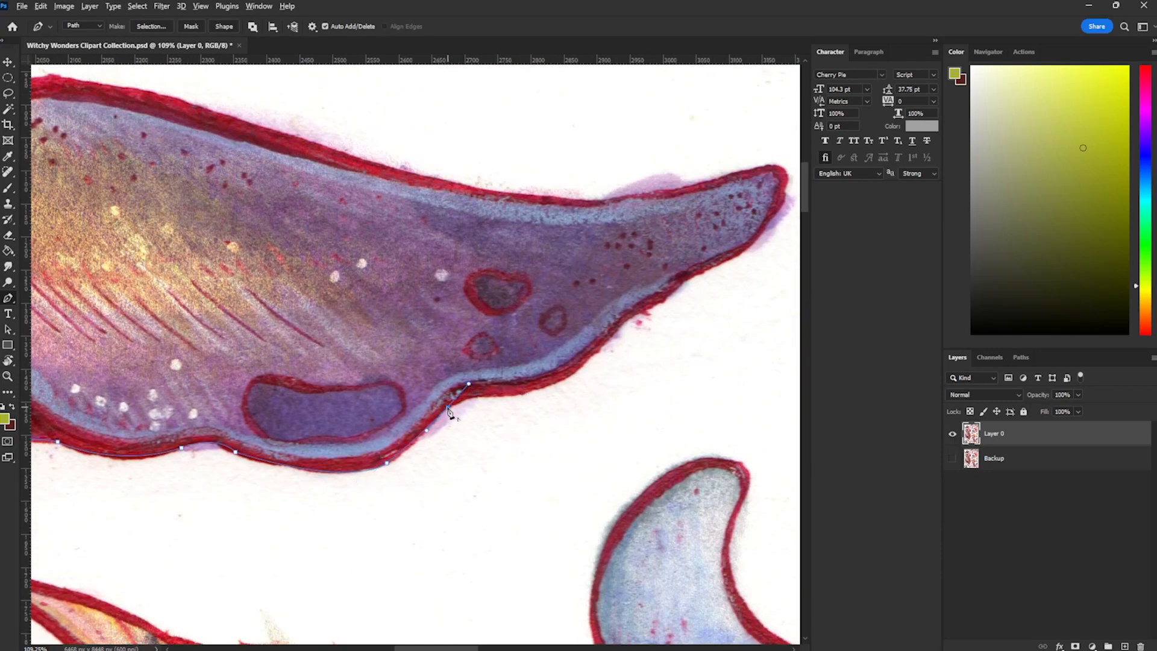
click(608, 337)
click(705, 269)
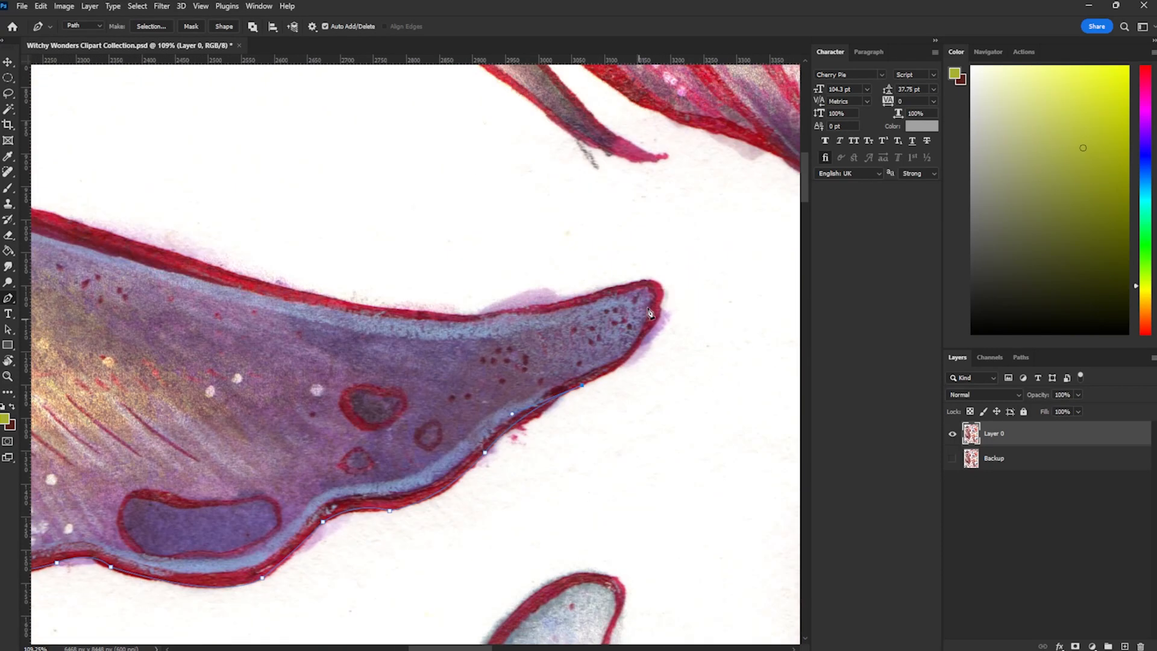
click(650, 327)
click(641, 279)
click(559, 311)
click(459, 315)
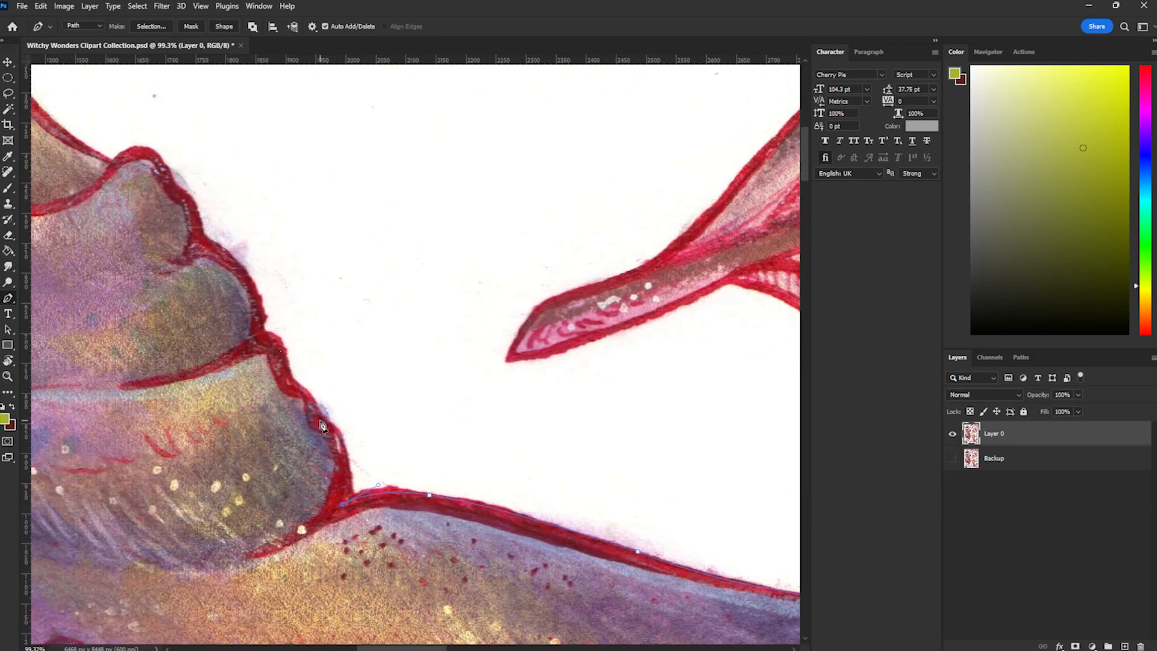
Step: Trace the right side of the hat's cone up over the peak and close the path at its starting point
click(319, 420)
click(289, 380)
click(258, 333)
drag(208, 243, 145, 210)
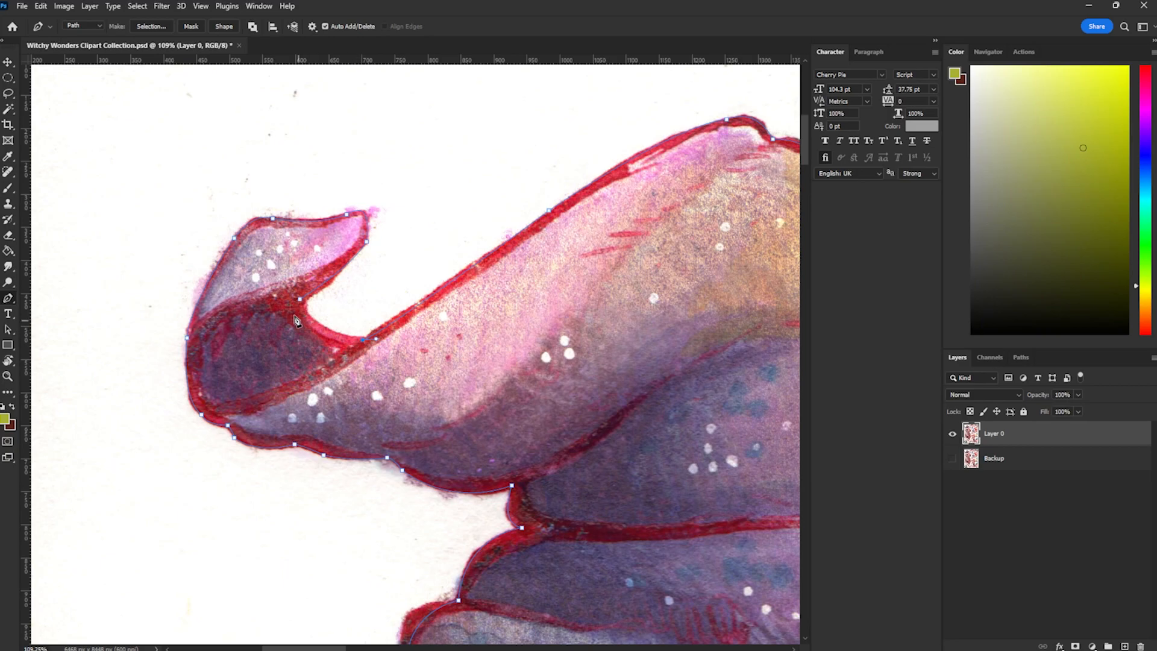
click(331, 277)
click(300, 299)
drag(300, 299, 290, 263)
Step: Convert the closed hat path into a new anti-aliased selection with a feather radius of 0 pixels
scroll(585, 369, down, 3)
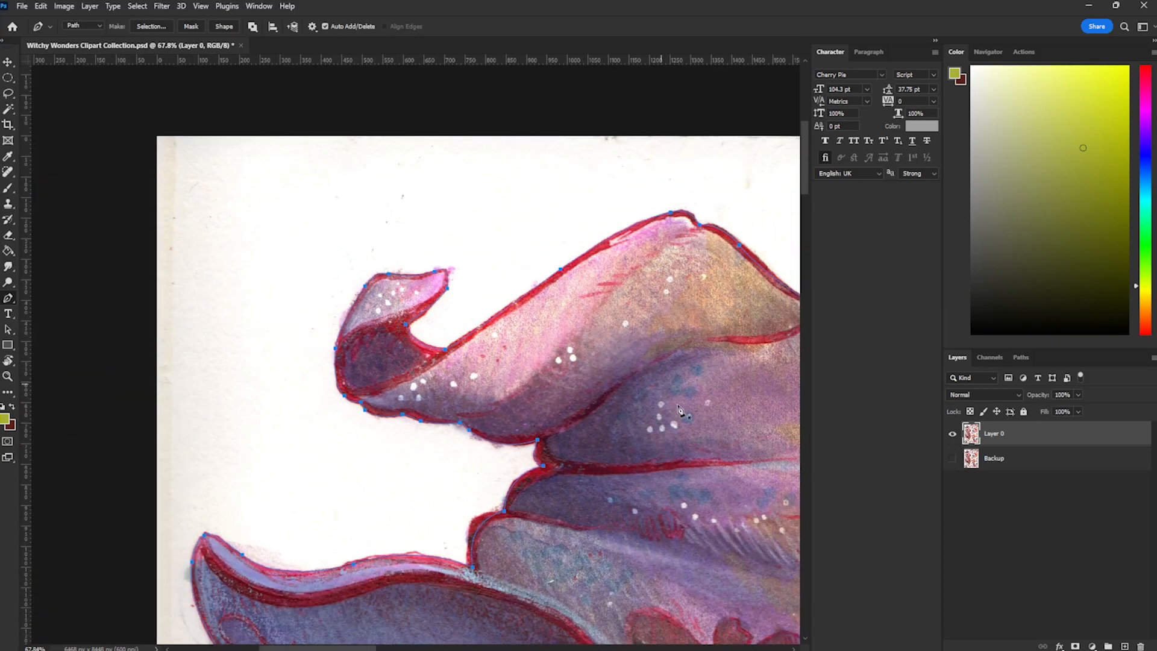
drag(709, 441, 466, 294)
scroll(518, 323, down, 4)
drag(592, 357, 569, 319)
scroll(582, 334, down, 1)
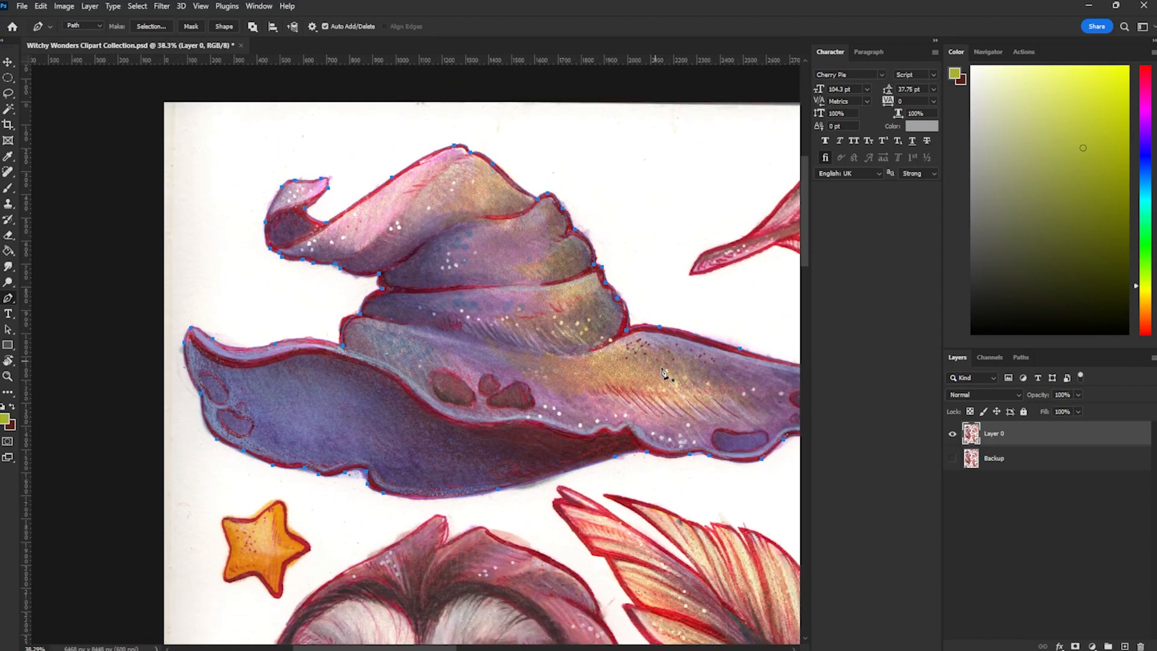
drag(677, 374, 547, 348)
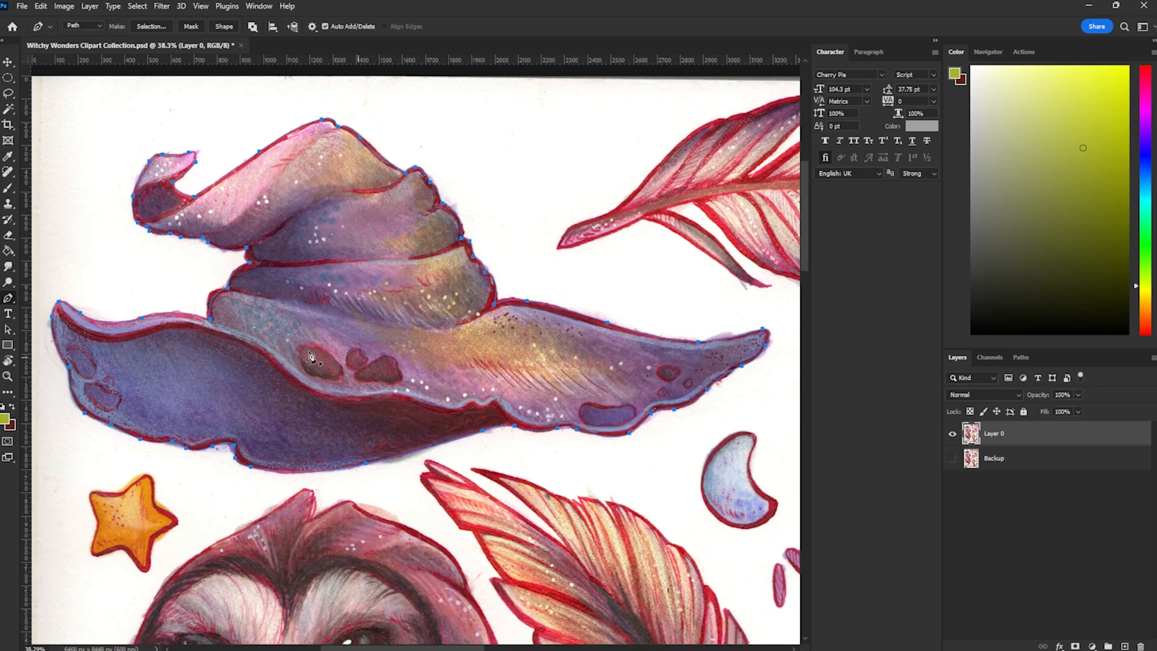
right_click(343, 310)
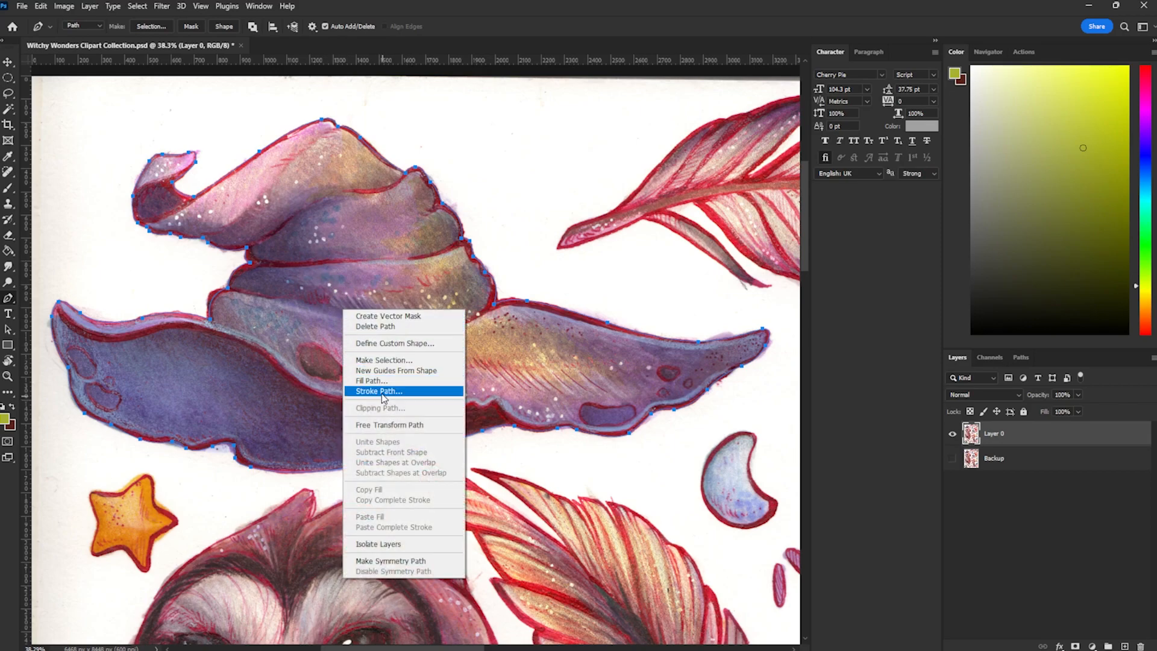
click(381, 361)
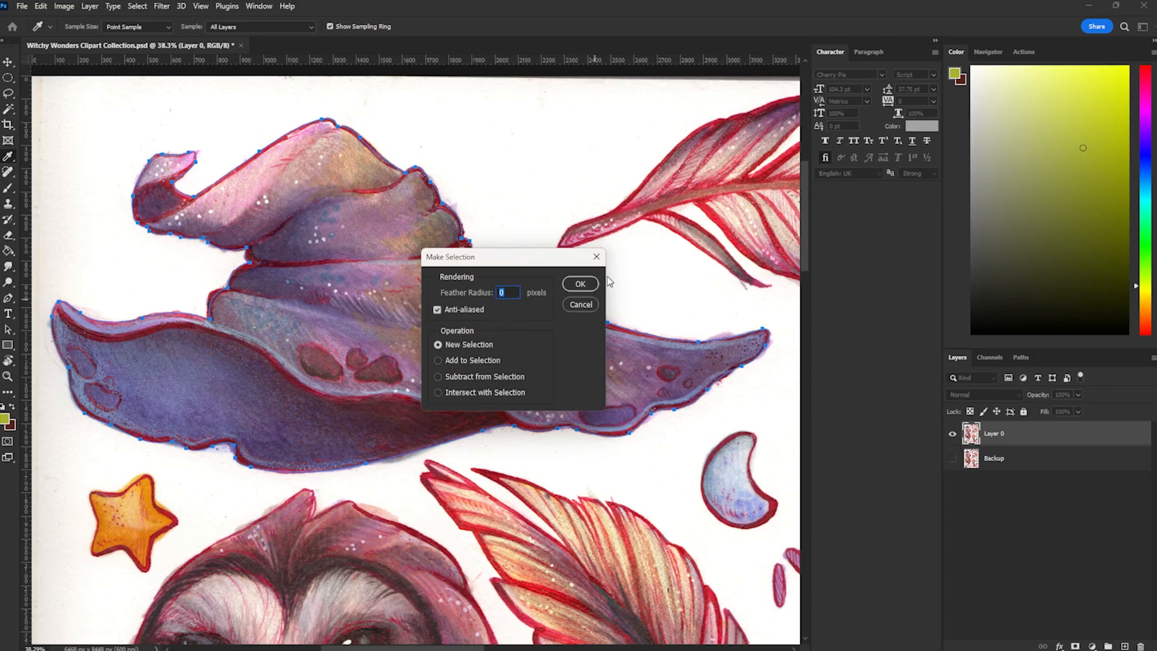
click(580, 285)
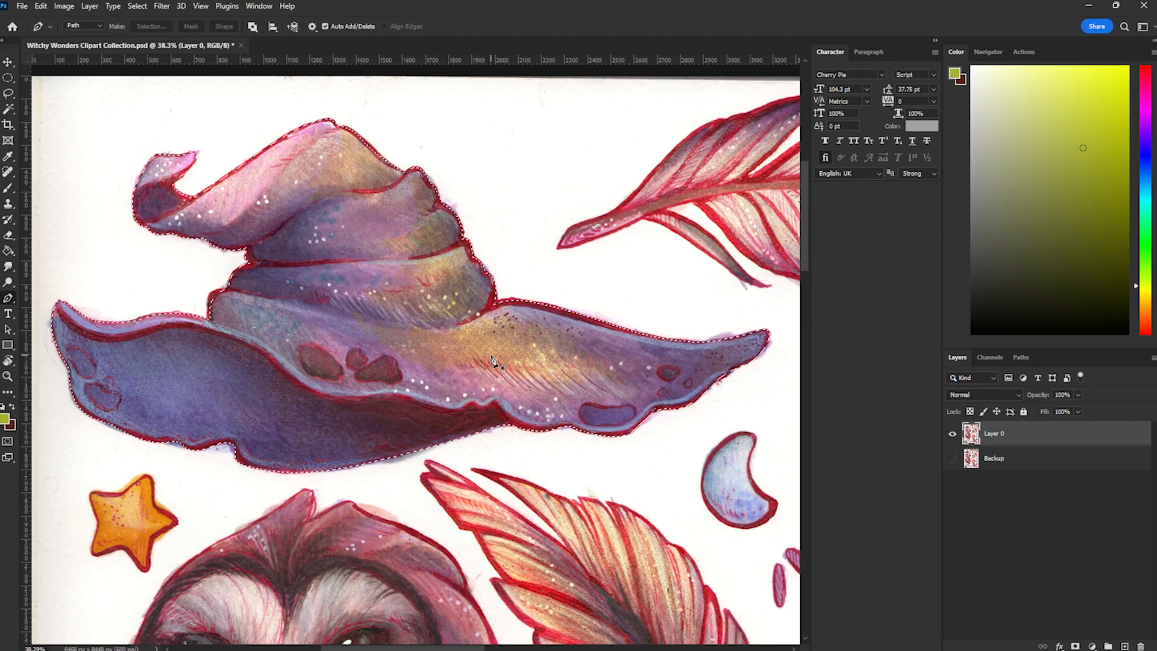
Step: Copy the selected hat onto its own layer named Hat and hide Layer 0
key(ctrl+j)
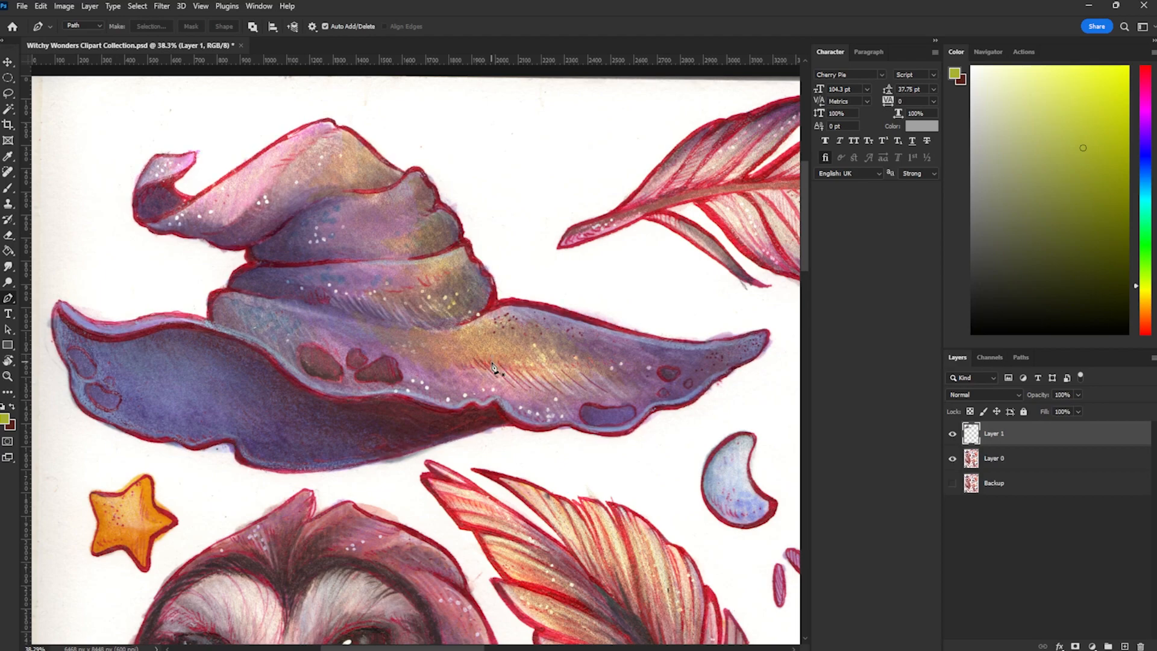
click(952, 459)
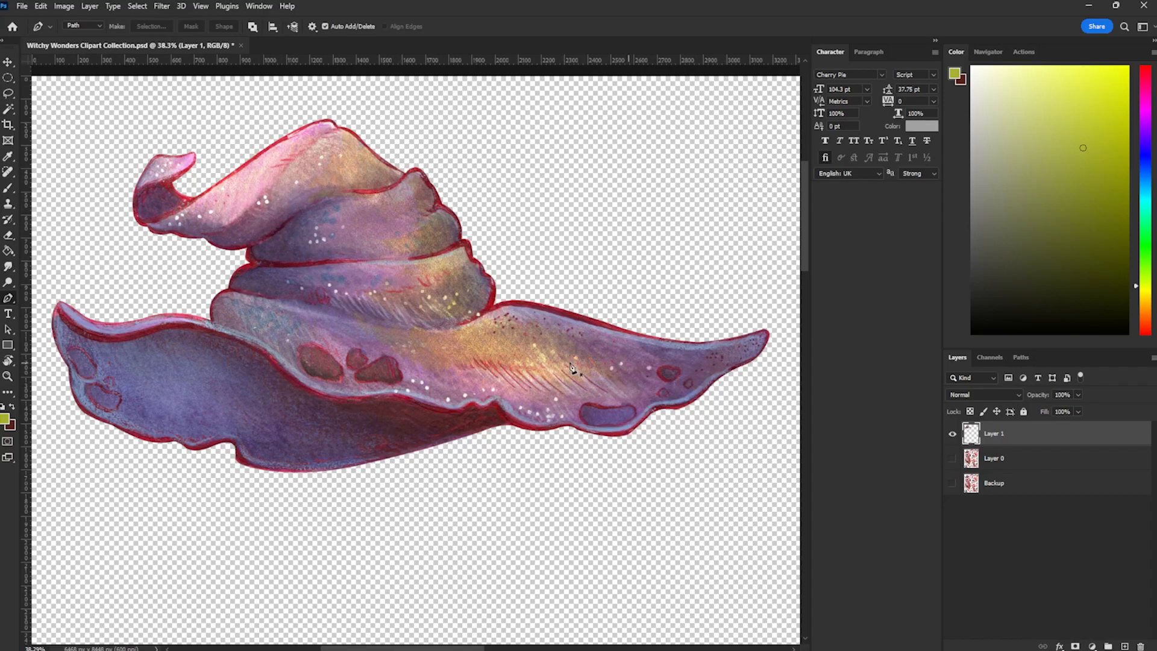
double_click(1005, 435)
text(Hat)
key(Return)
Step: Add a new layer at the bottom of the layer stack, beneath Backup, and fill it with white
click(1021, 483)
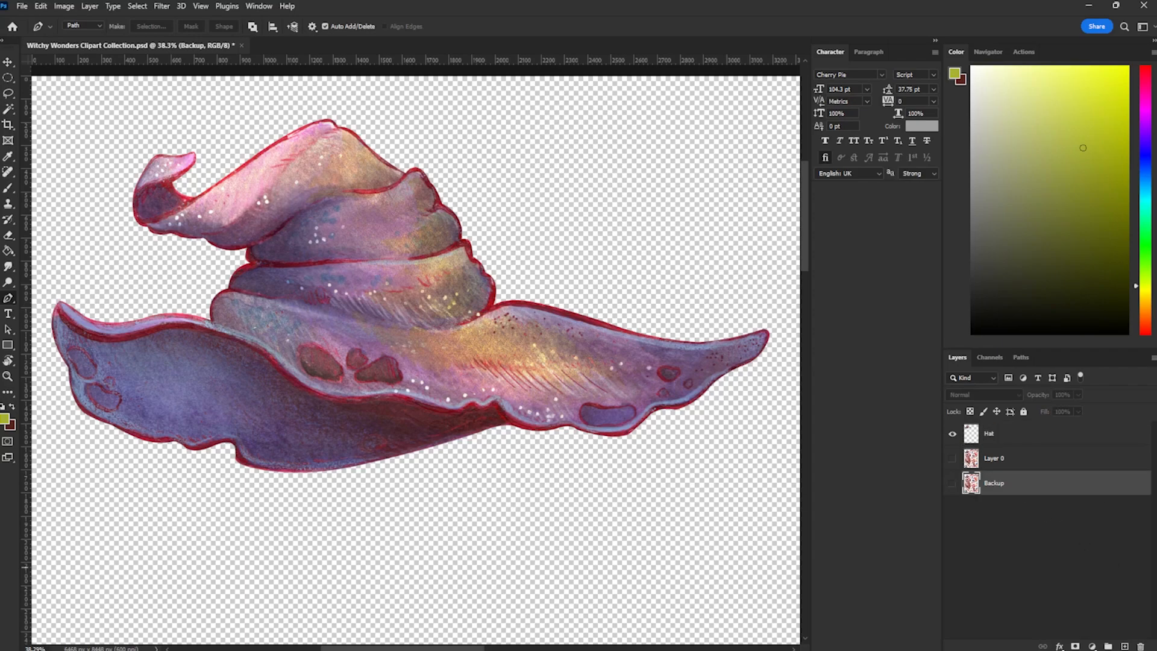
click(1124, 646)
drag(1022, 486, 1022, 526)
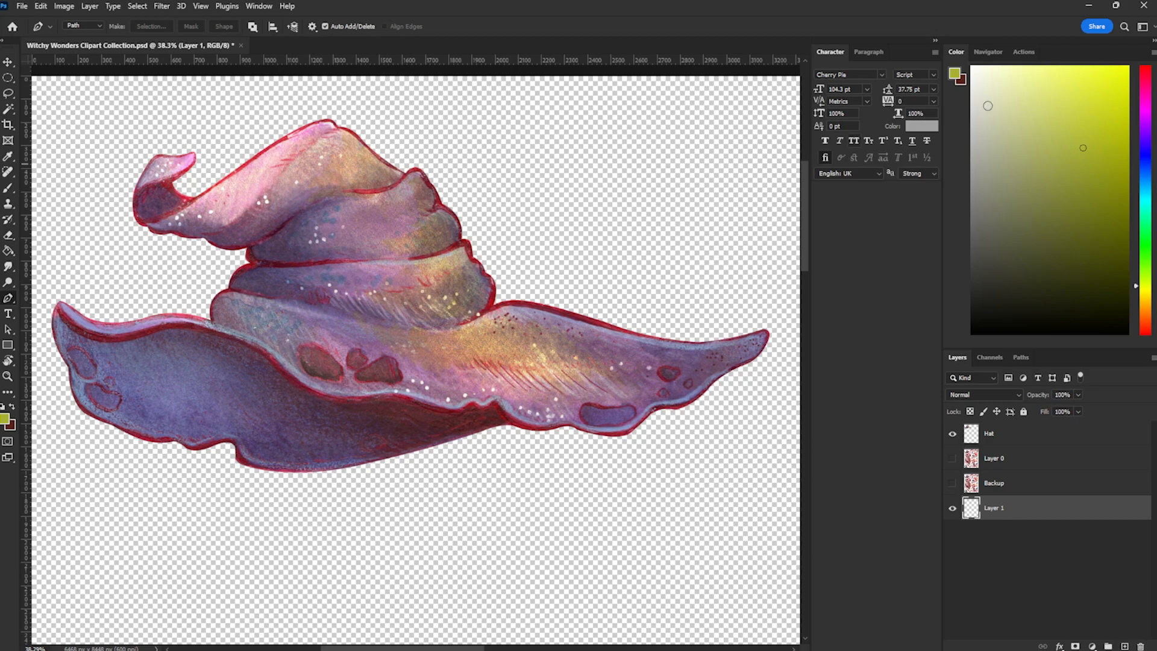
drag(1018, 101, 970, 65)
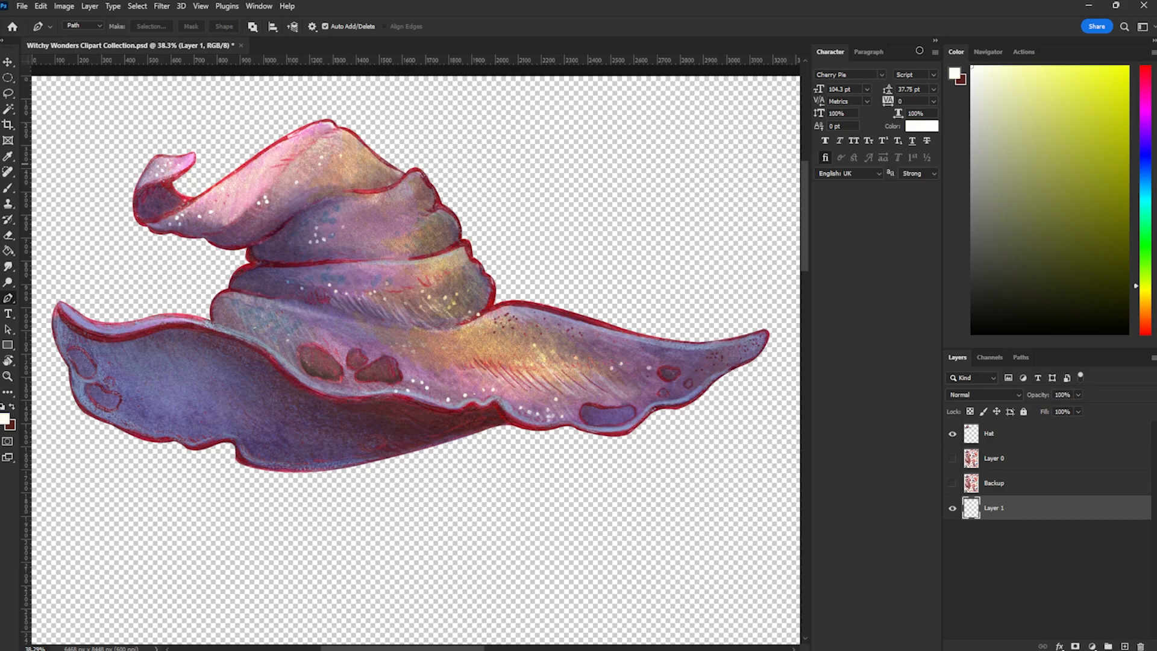
click(9, 250)
click(173, 238)
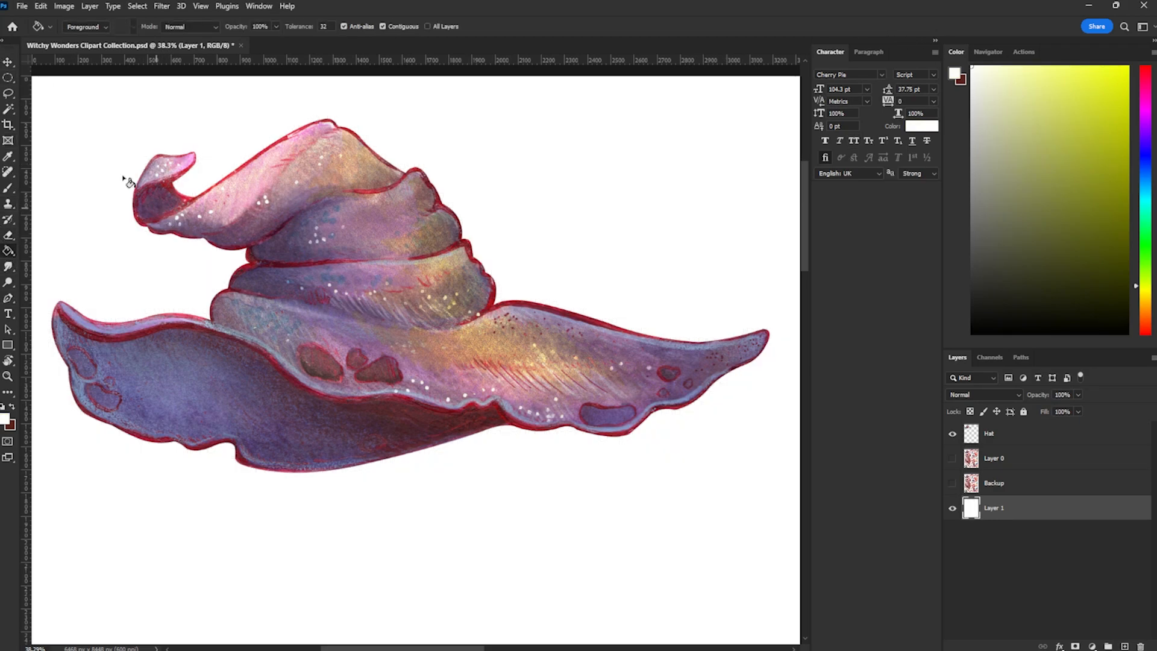
Step: Shrink the Eraser brush to about 9 px and make the Hat layer active for edge cleanup
click(5, 63)
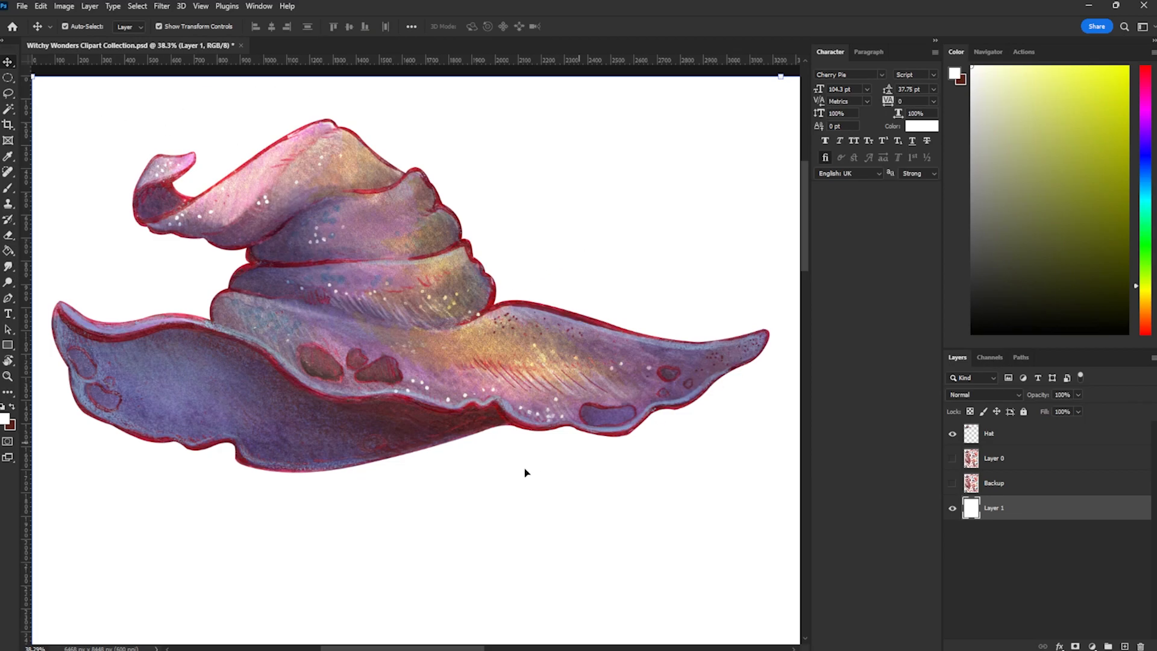
scroll(675, 424, up, 5)
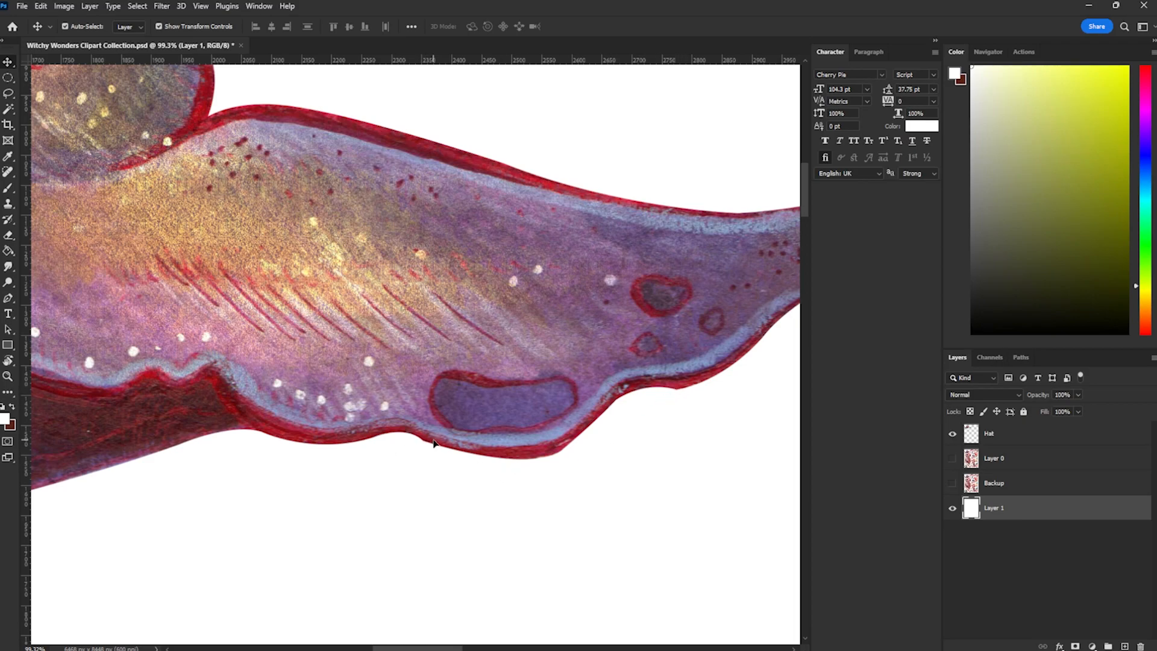
key(e)
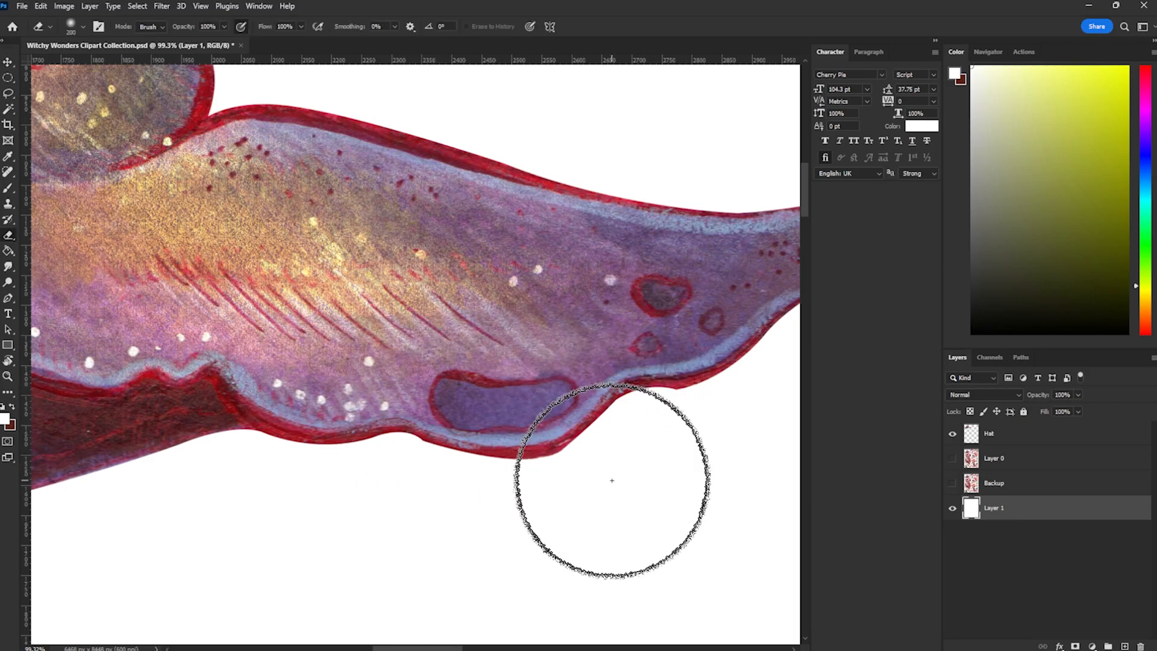
key(bracketleft)
key(bracketleft)
key(bracketleft)
key(bracketleft)
key(bracketleft)
key(bracketleft)
key(bracketleft)
key(bracketleft)
key(bracketleft)
key(bracketleft)
key(bracketleft)
key(bracketleft)
key(bracketleft)
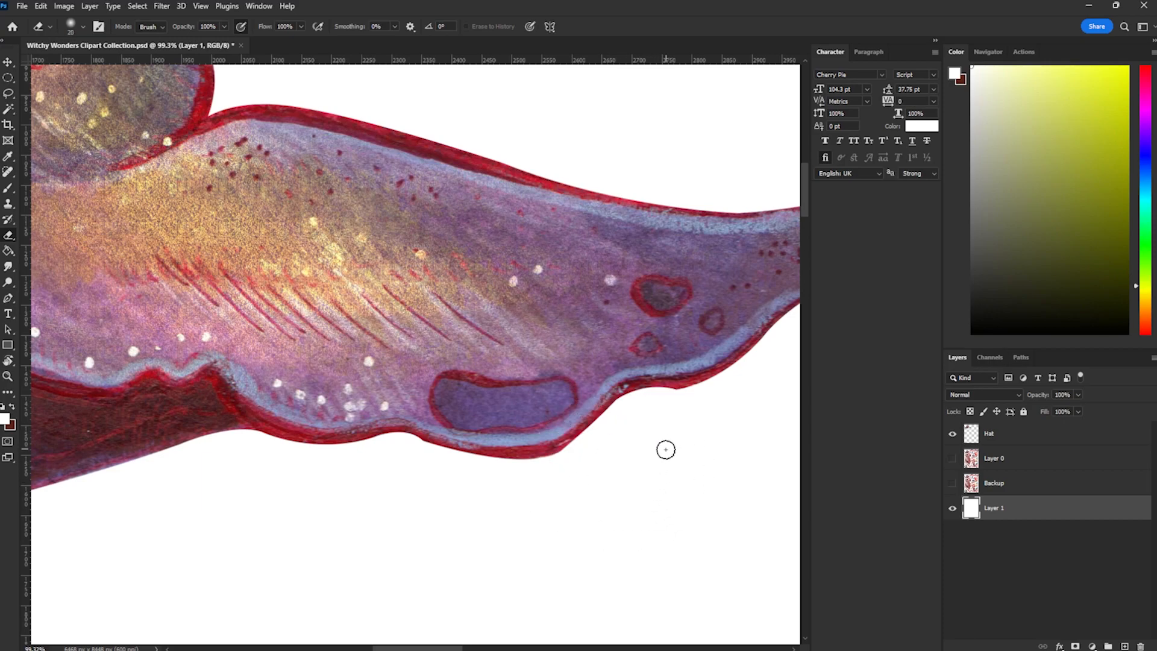
key(bracketleft)
drag(766, 413, 583, 424)
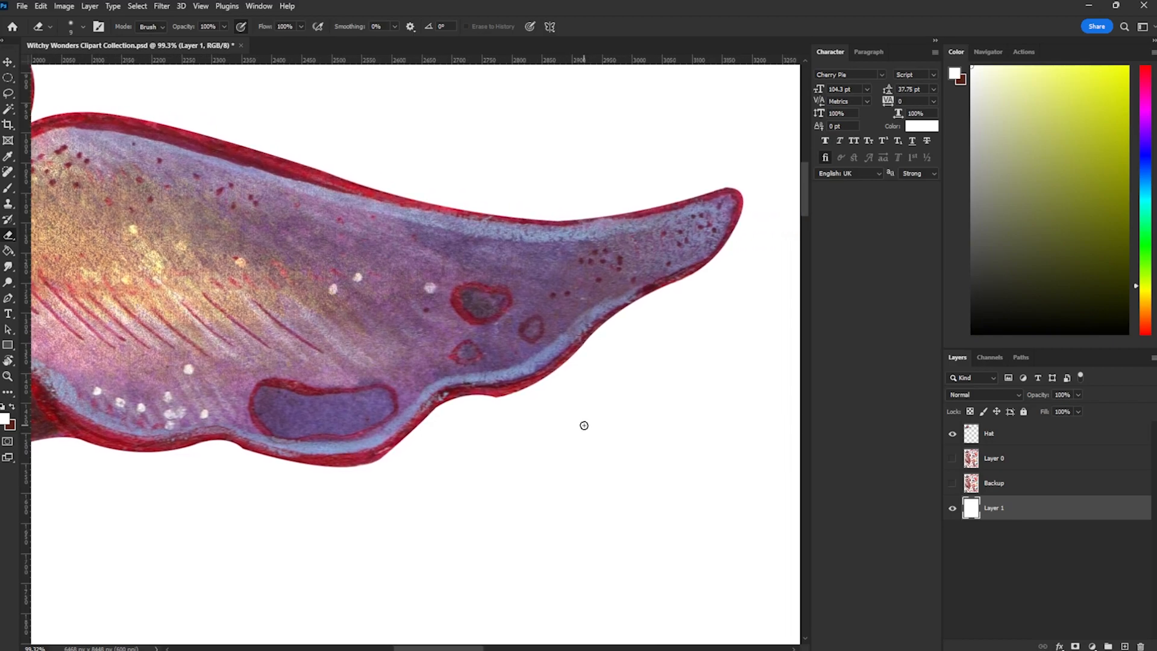
click(1015, 436)
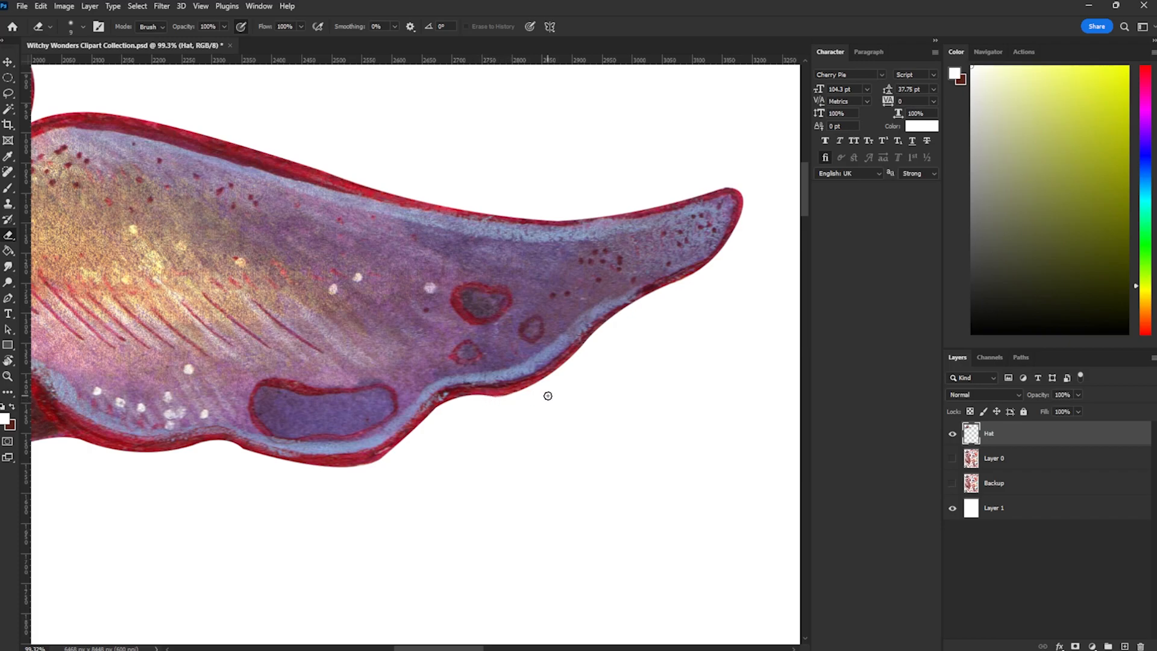
Step: Erase the rough edge pixels along the lower edge of the hat brim's right end, up to its tip
scroll(542, 393, up, 3)
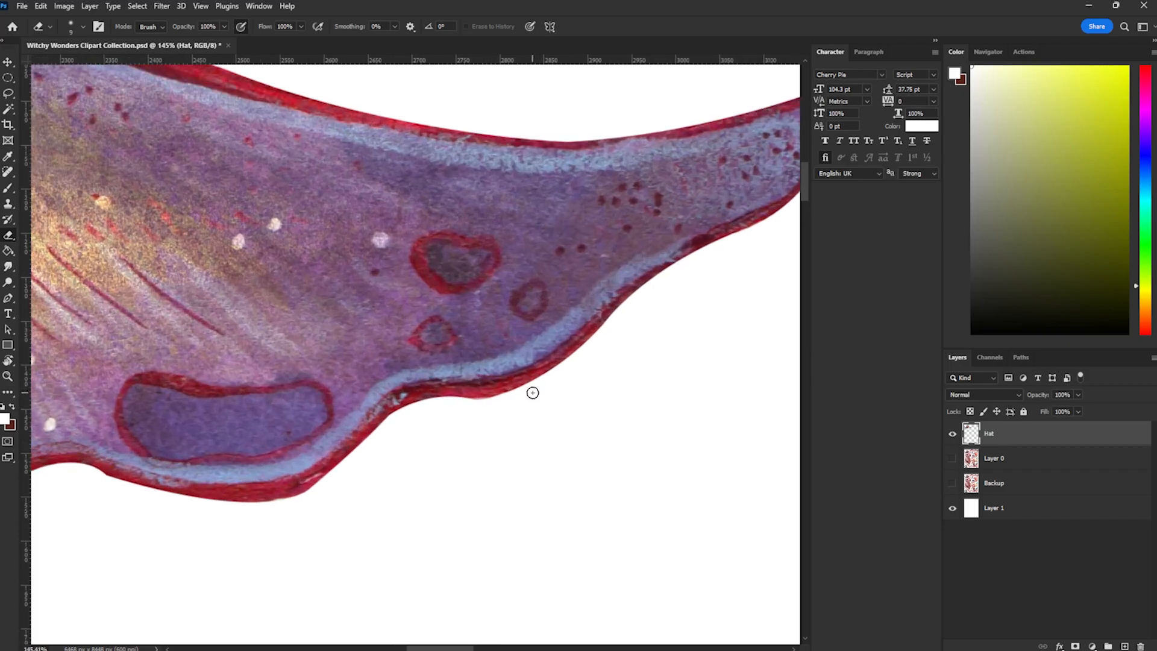
key(r)
drag(470, 485, 541, 332)
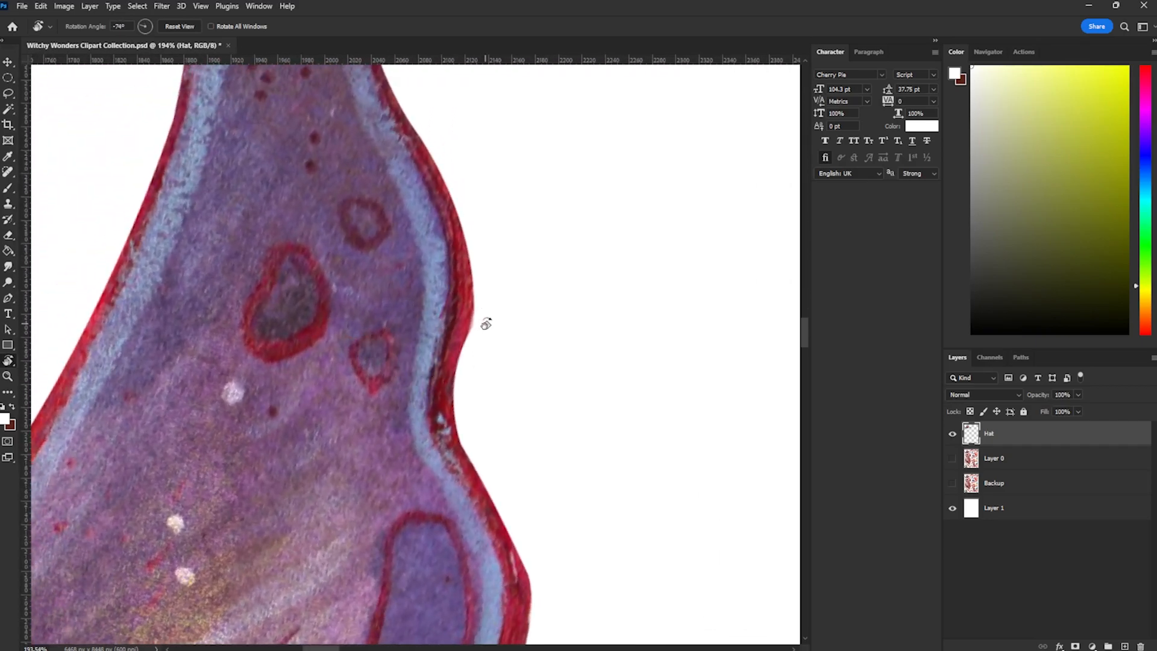
key(e)
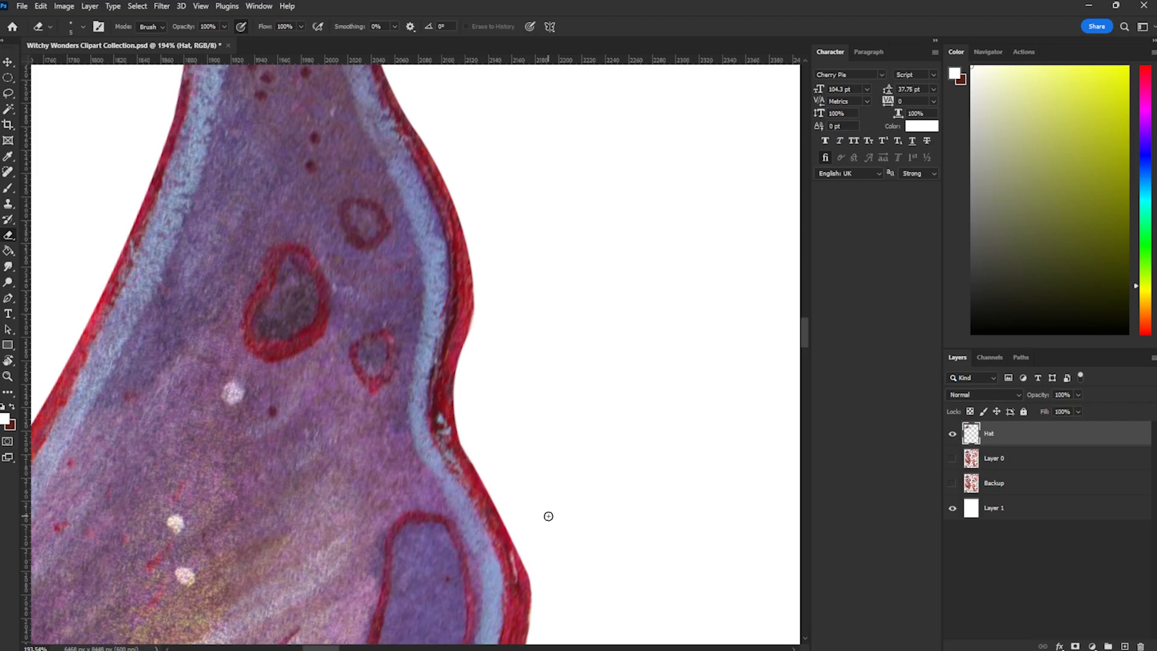
drag(502, 183, 552, 503)
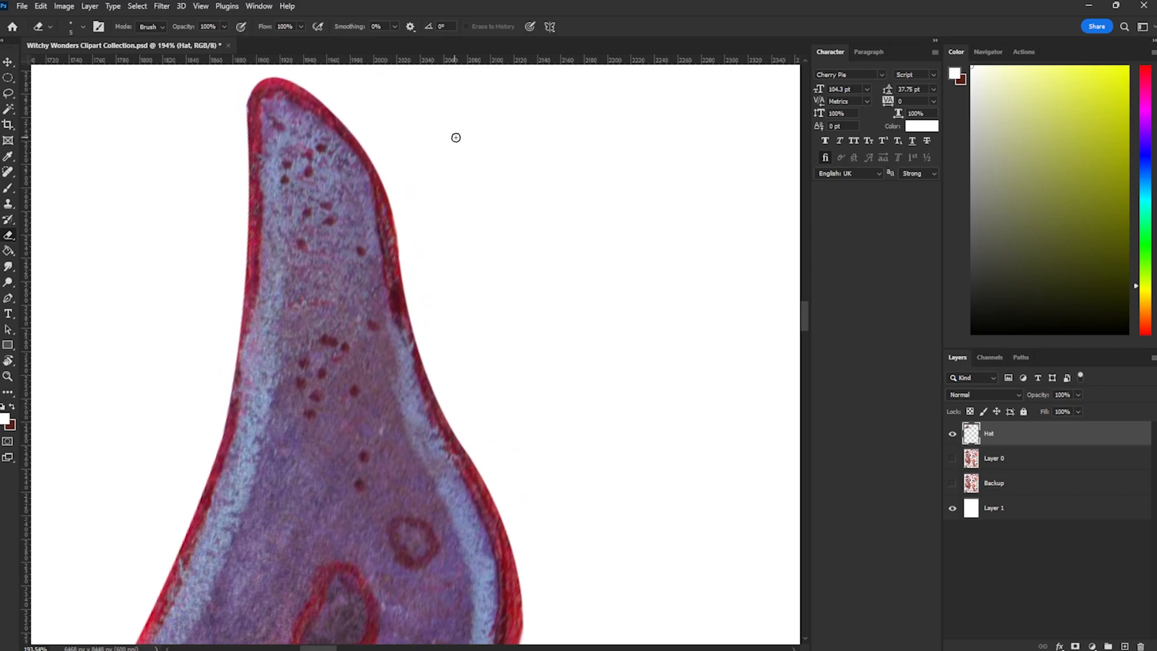
key(r)
mouse_move(465, 129)
mouse_down()
mouse_move(504, 173)
mouse_move(532, 251)
mouse_move(562, 229)
mouse_move(580, 334)
mouse_up()
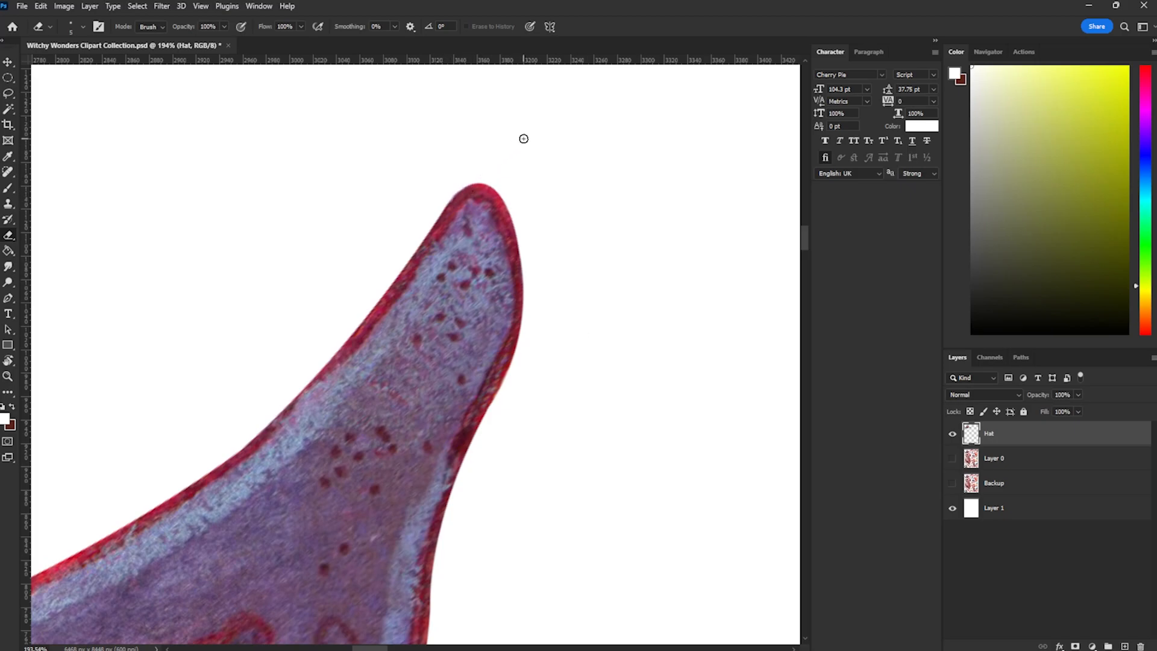
Step: Clean the upper edge of the brim with the Eraser from its right tip to where it meets the cone
drag(201, 420, 568, 248)
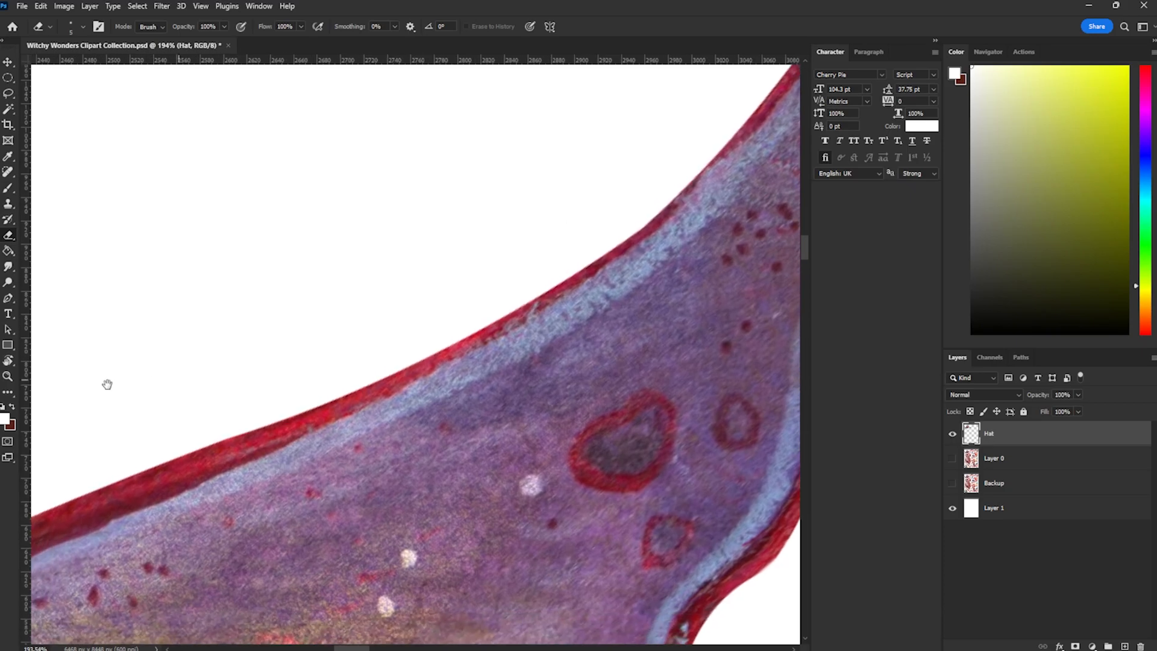
drag(115, 384, 421, 299)
drag(253, 393, 402, 305)
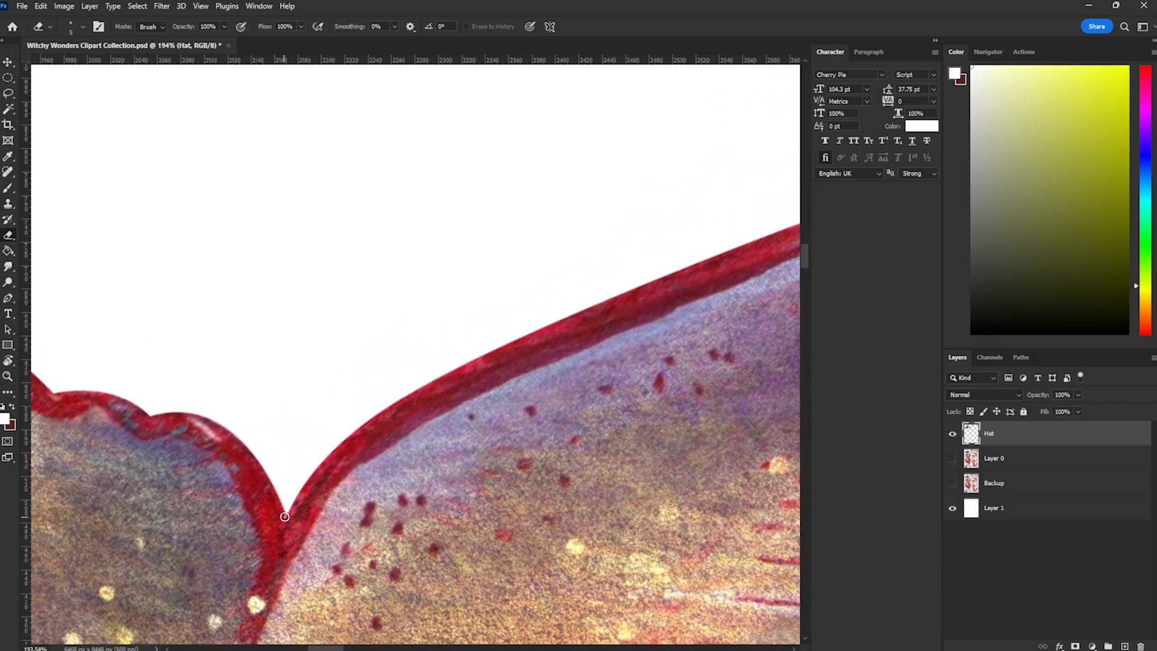
Step: Erase the uneven pixels around the folds on the cone's right side, working up towards the peak
drag(158, 375, 457, 378)
drag(201, 335, 516, 320)
drag(333, 287, 449, 287)
drag(253, 276, 324, 292)
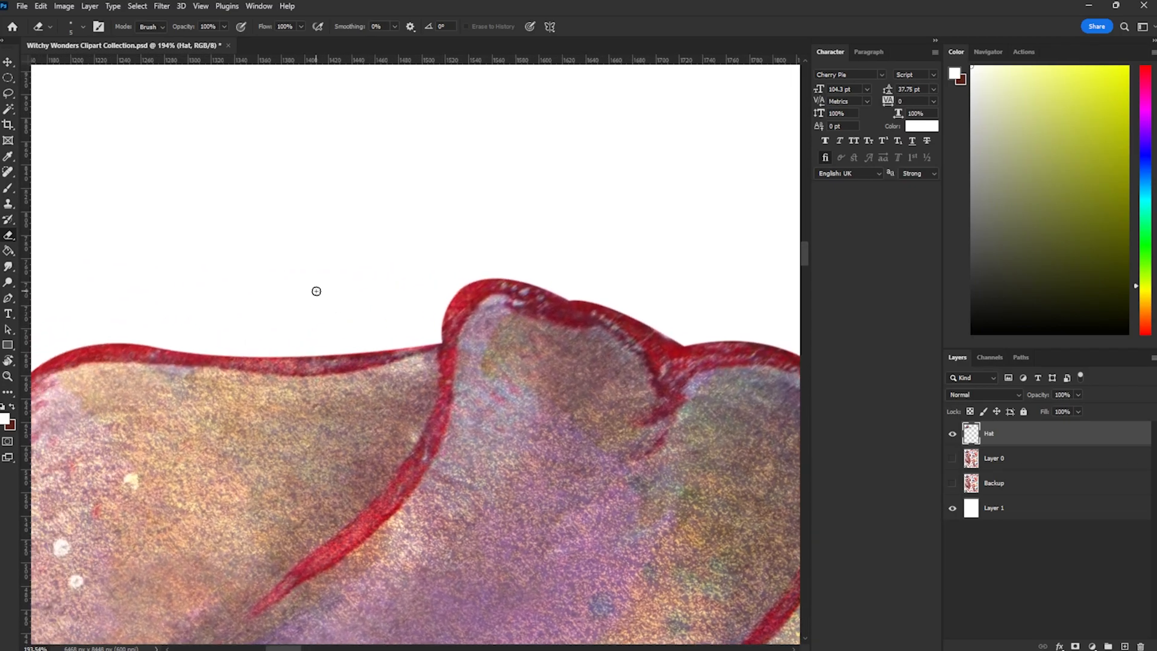
drag(437, 342, 447, 302)
Step: Smooth the outer edge of the cone with the Eraser from the peak down its left slope to the curled tip
scroll(493, 344, down, 5)
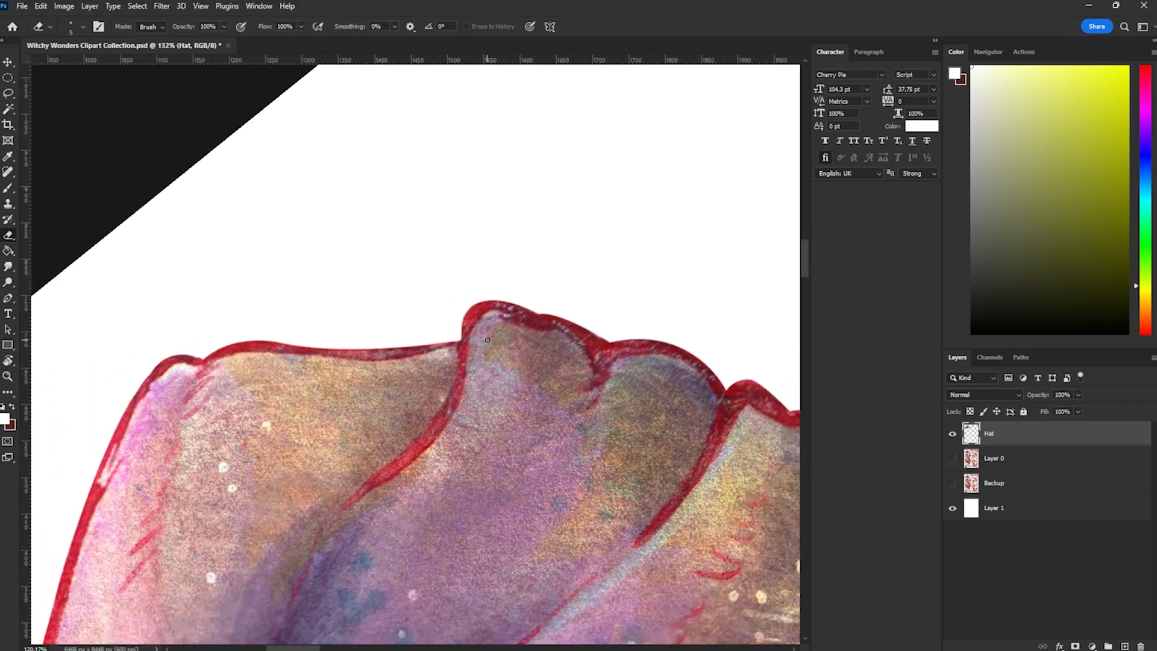
drag(312, 426, 512, 259)
drag(379, 472, 536, 321)
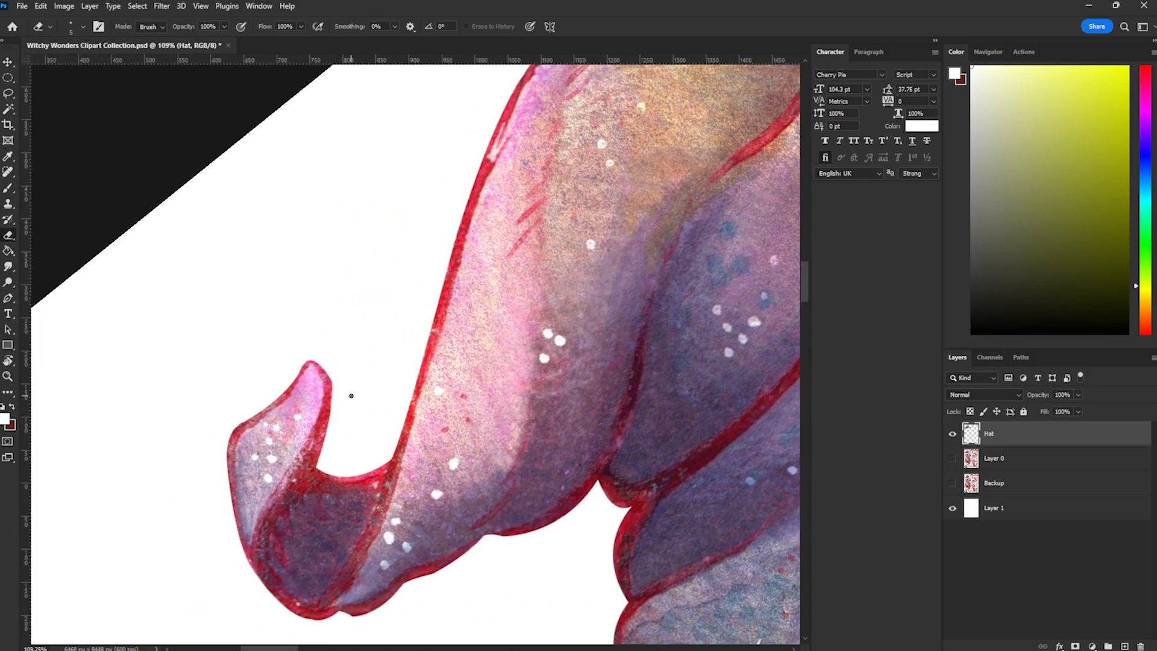
scroll(352, 395, up, 3)
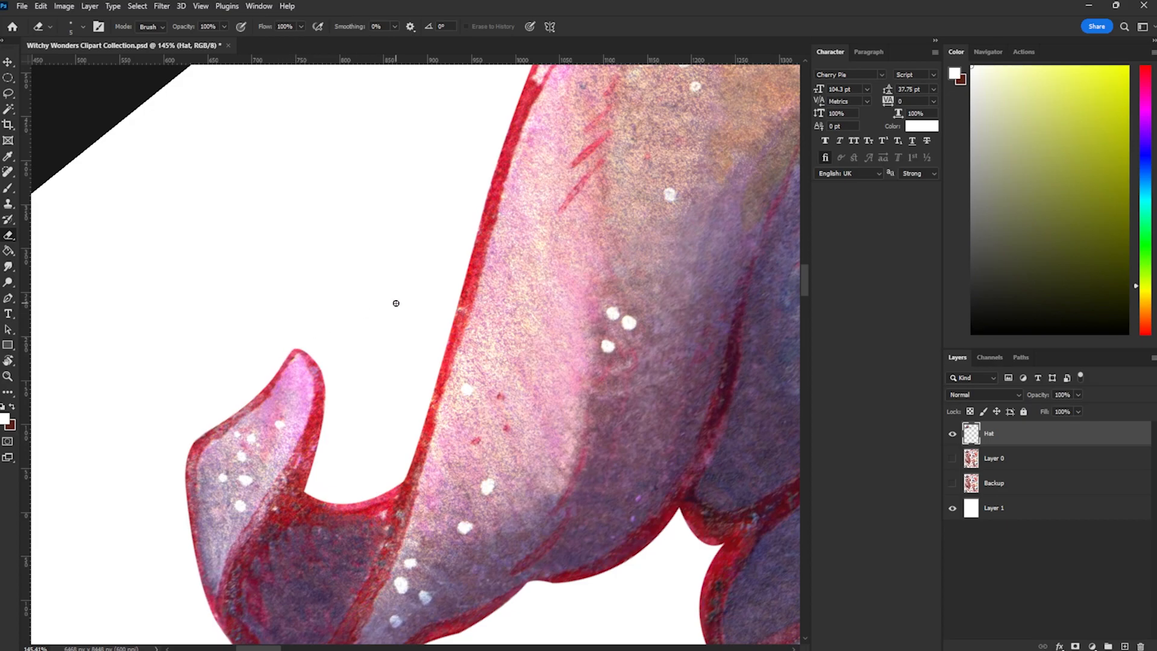
Step: Rotate the canvas and erase the rough pixels around the hat's curled tip and along its underside
key(r)
mouse_move(372, 301)
mouse_down()
mouse_move(486, 336)
mouse_move(477, 308)
mouse_up()
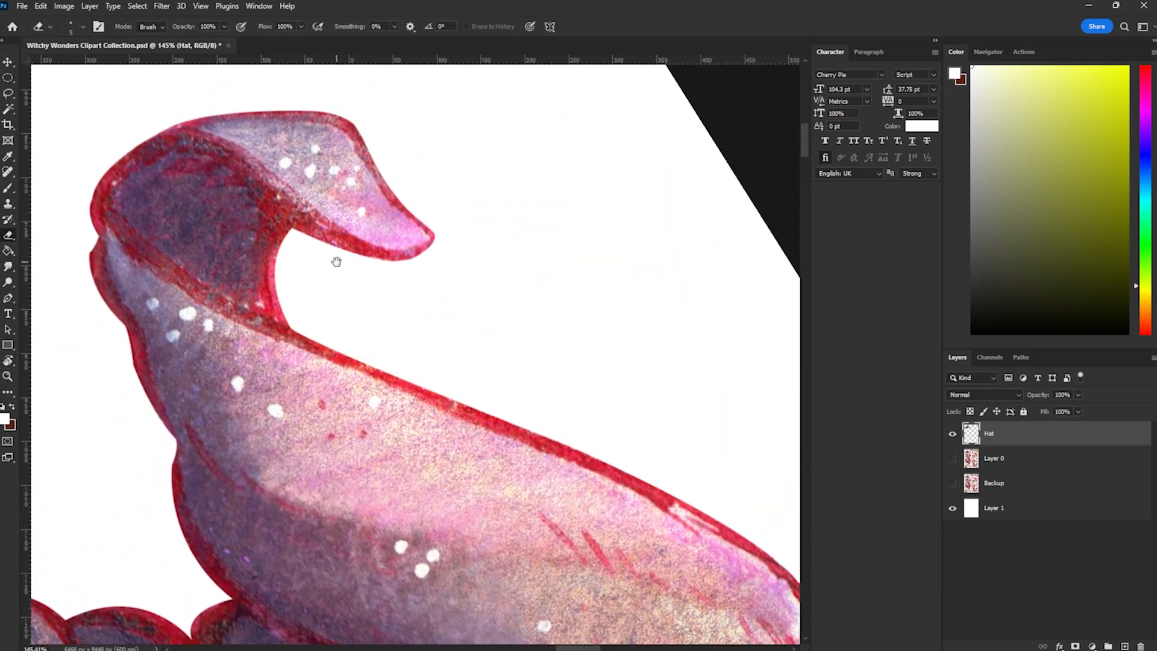
drag(336, 261, 546, 364)
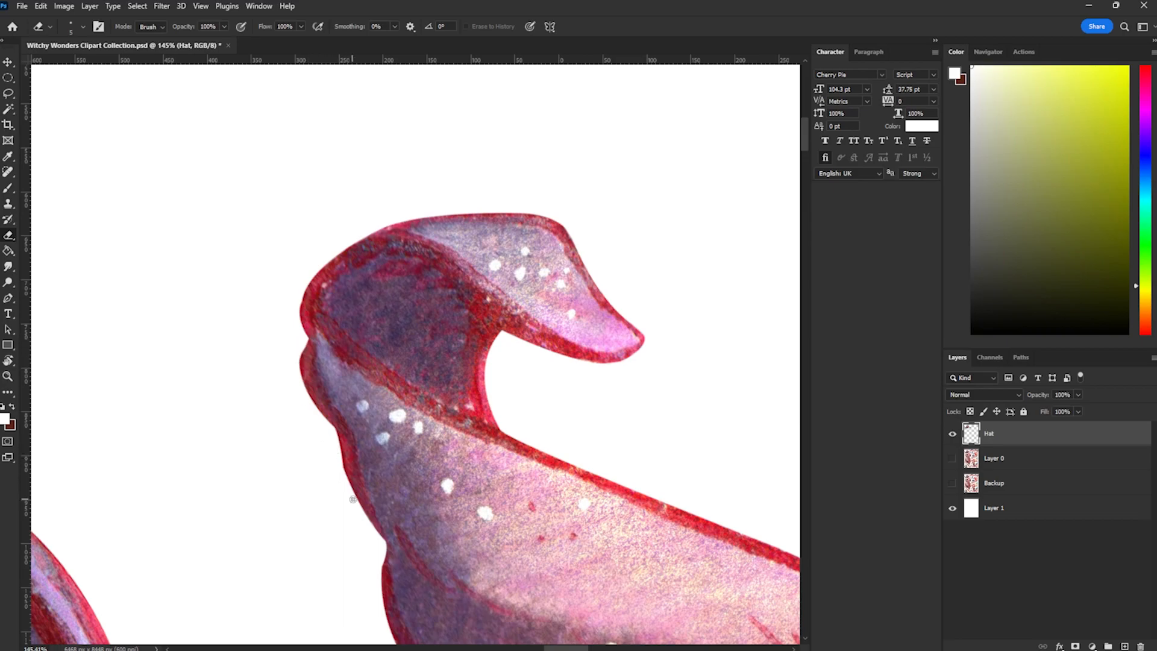
drag(514, 543, 517, 389)
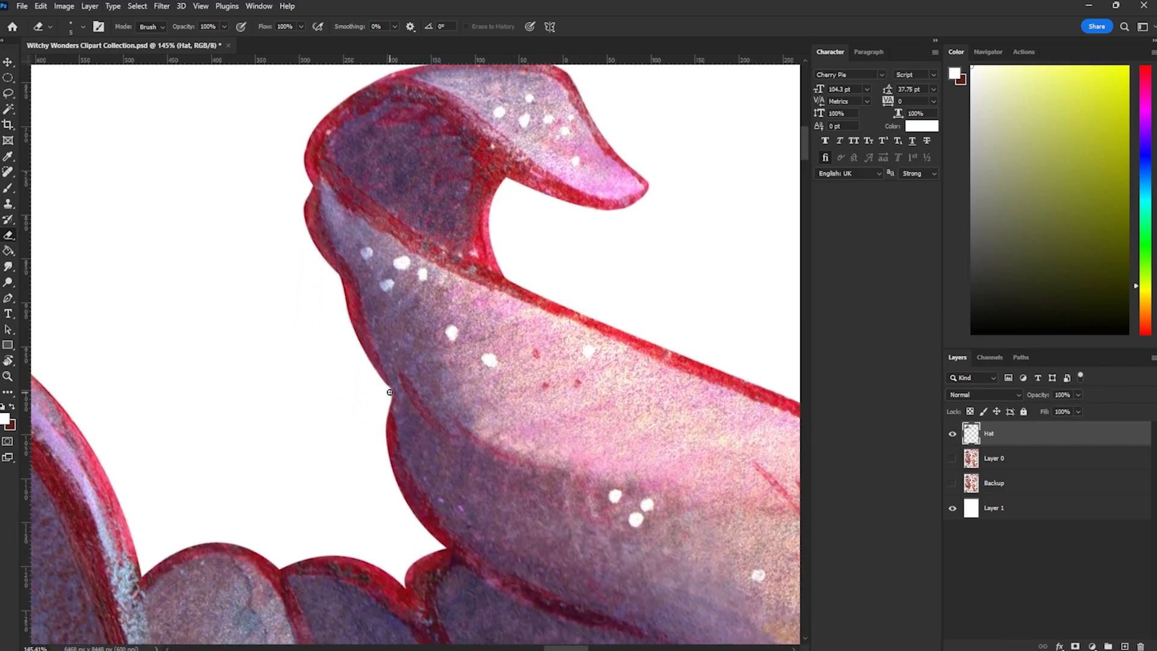
Step: Erase the rough pixels around the brim's raised left tip and down its outer side on the Hat layer
drag(540, 495, 732, 557)
drag(308, 281, 544, 402)
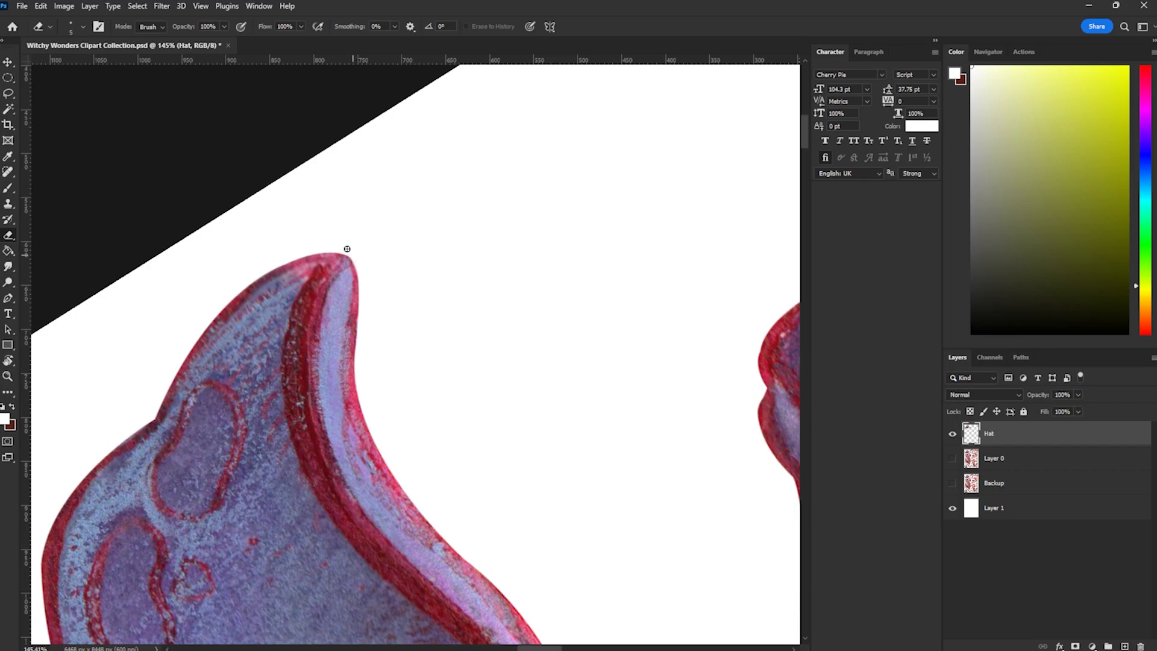
mouse_move(535, 475)
mouse_down()
mouse_move(642, 395)
mouse_move(722, 359)
mouse_up()
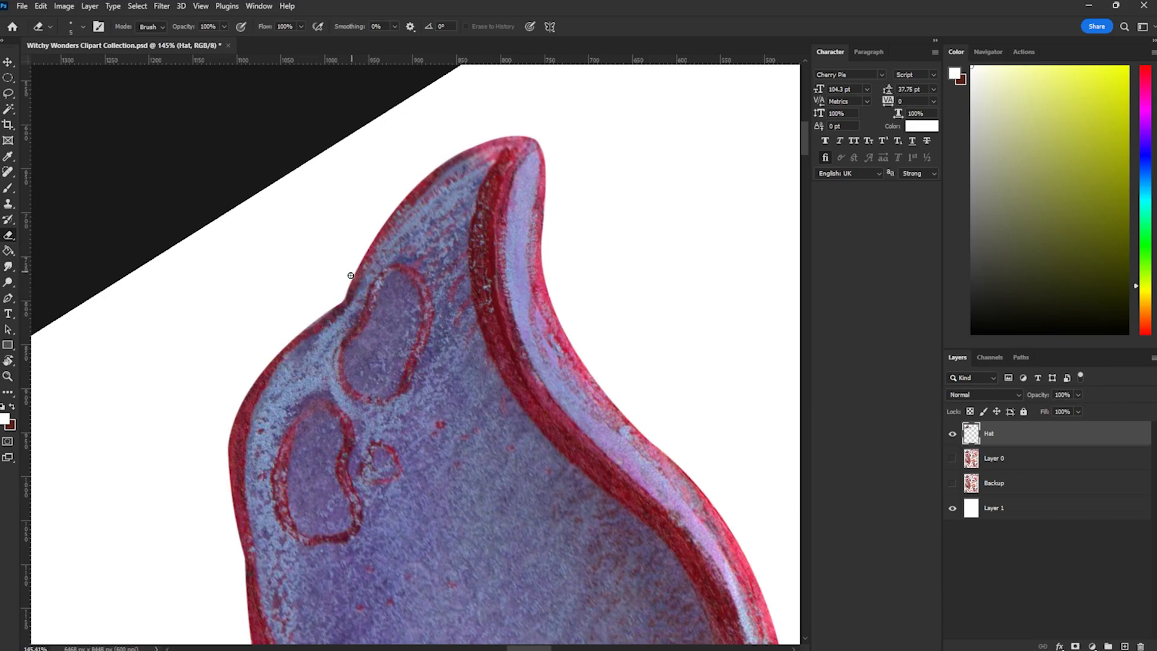
drag(485, 472, 624, 342)
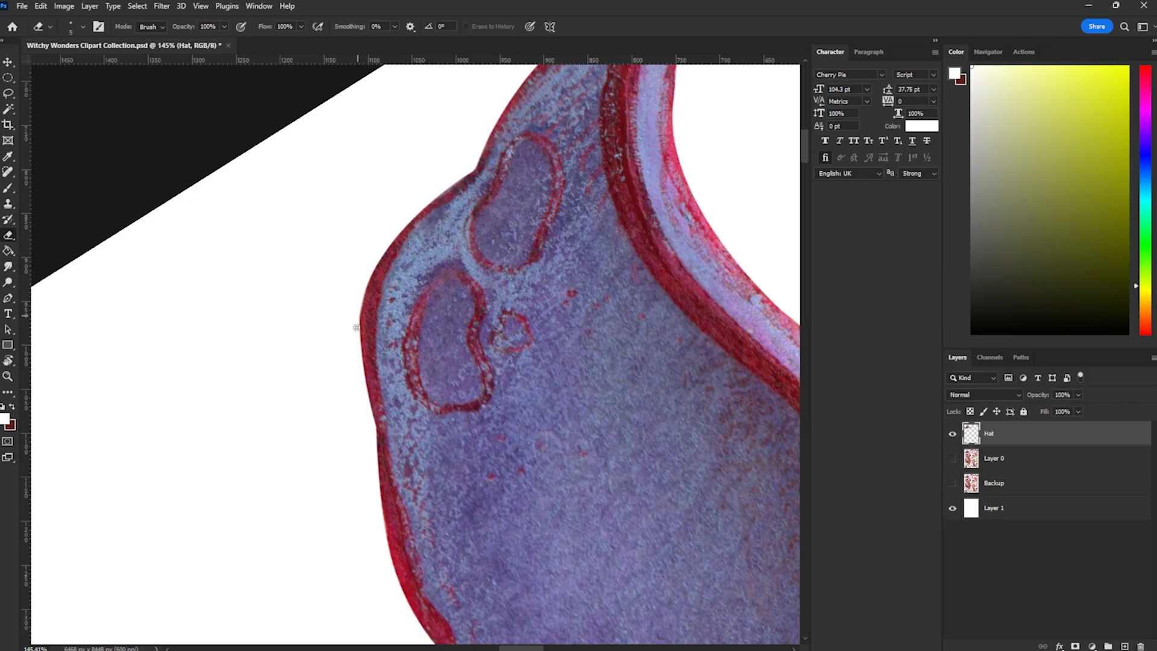
mouse_move(378, 254)
mouse_down()
mouse_move(359, 364)
mouse_move(362, 297)
mouse_up()
drag(391, 225, 355, 356)
Step: Clean the brim's wavy lower edge with the Eraser from its left side towards the dark fold in the middle
mouse_move(499, 540)
mouse_down()
mouse_move(496, 302)
mouse_move(470, 201)
mouse_up()
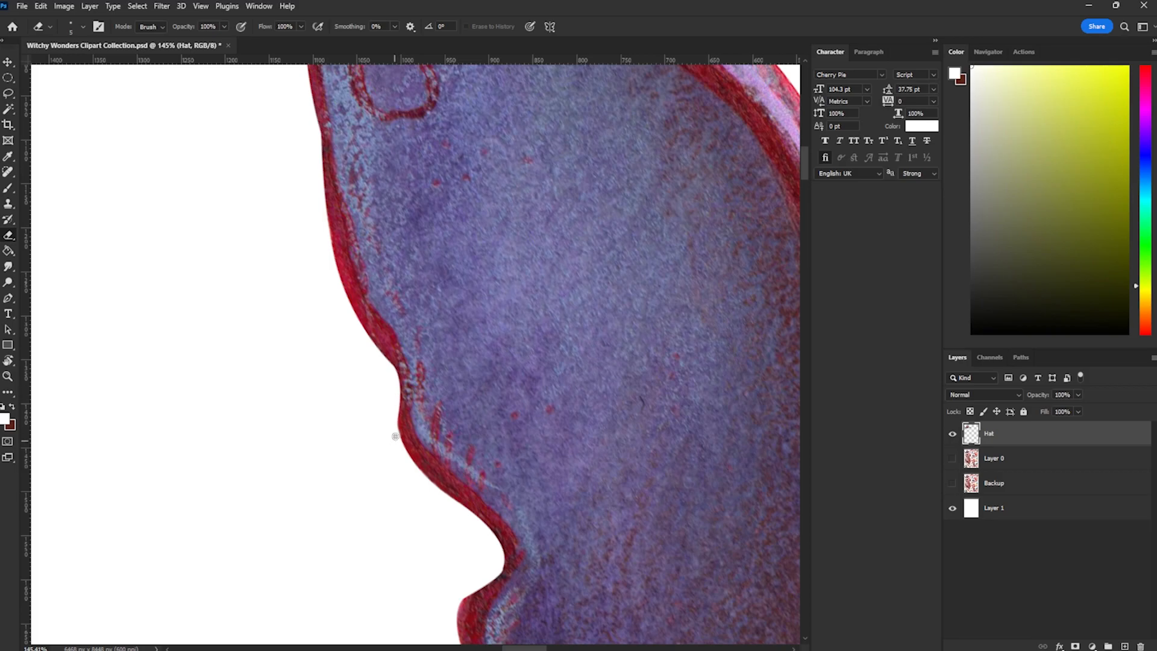
drag(601, 524, 568, 284)
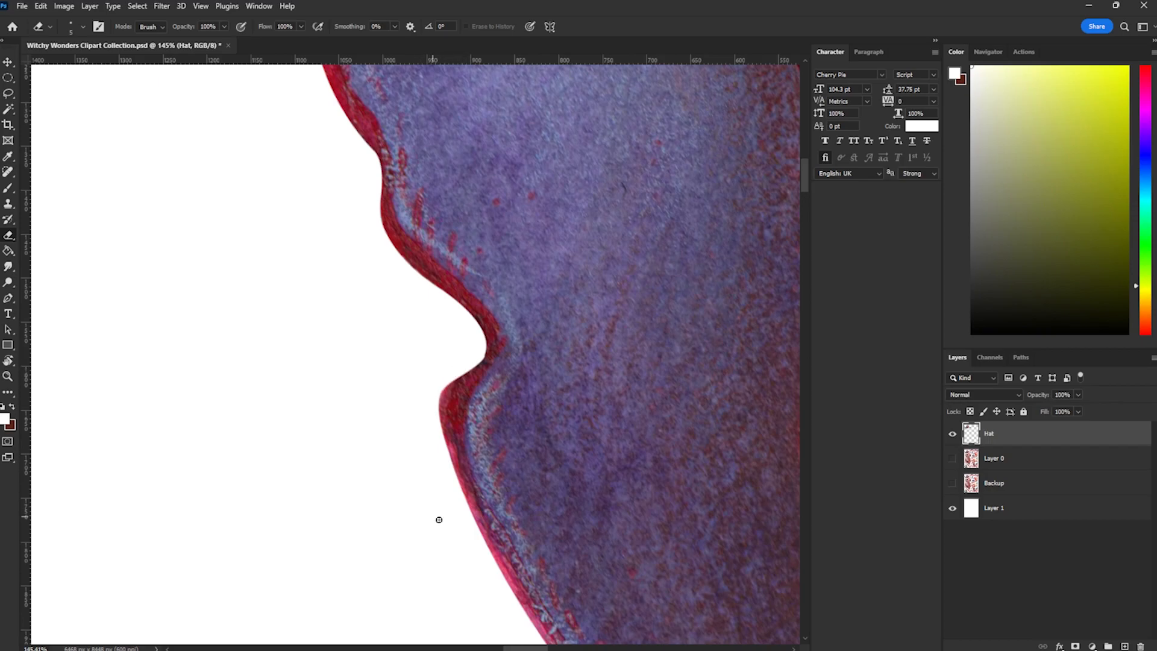
drag(635, 509, 460, 204)
drag(714, 528, 305, 147)
drag(582, 433, 501, 264)
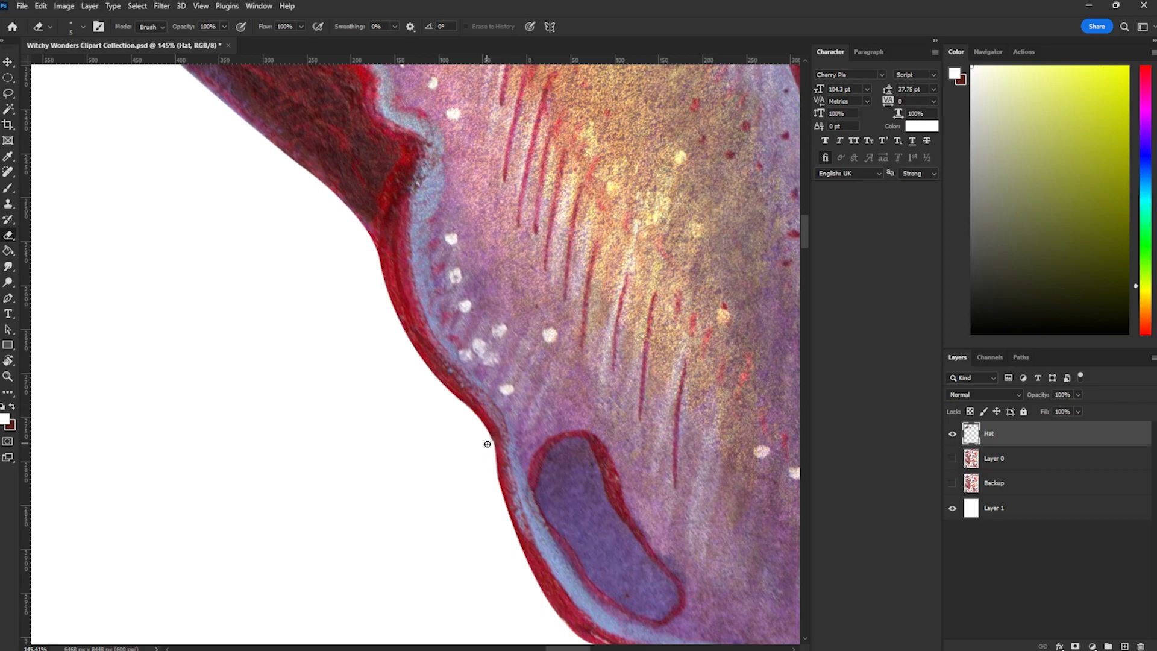
Step: Smooth the underside of the brim's right half with the Eraser, following the curves out to the pointed tip
drag(652, 495, 521, 265)
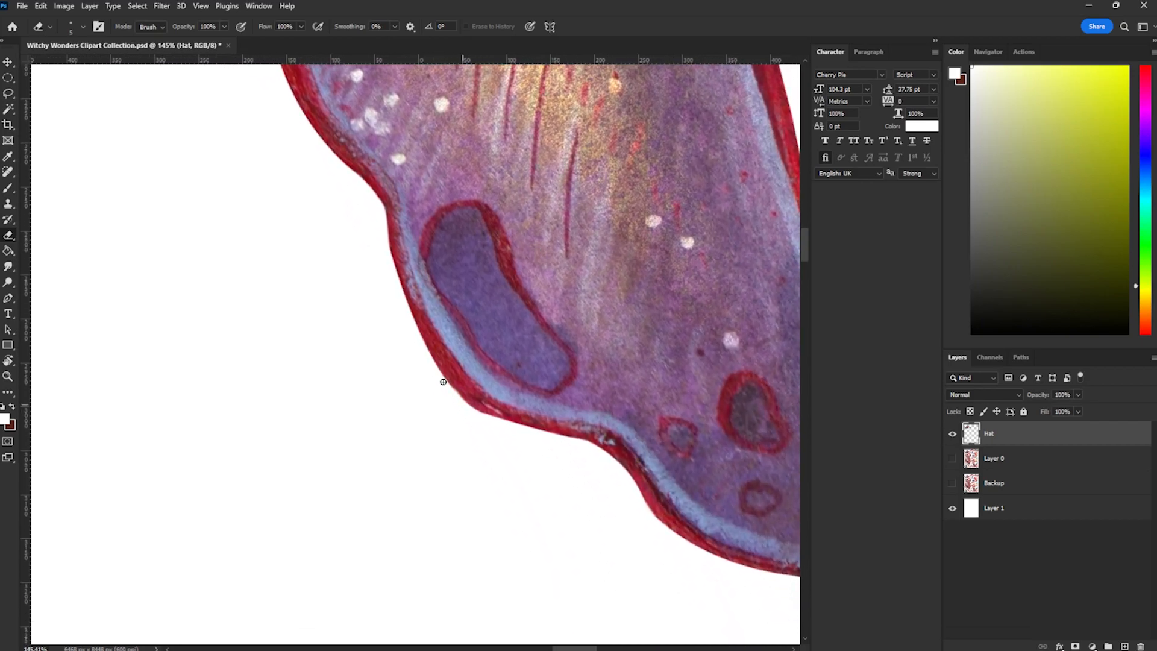
mouse_move(441, 374)
mouse_down()
mouse_move(502, 424)
mouse_move(544, 431)
mouse_up()
drag(687, 378, 404, 217)
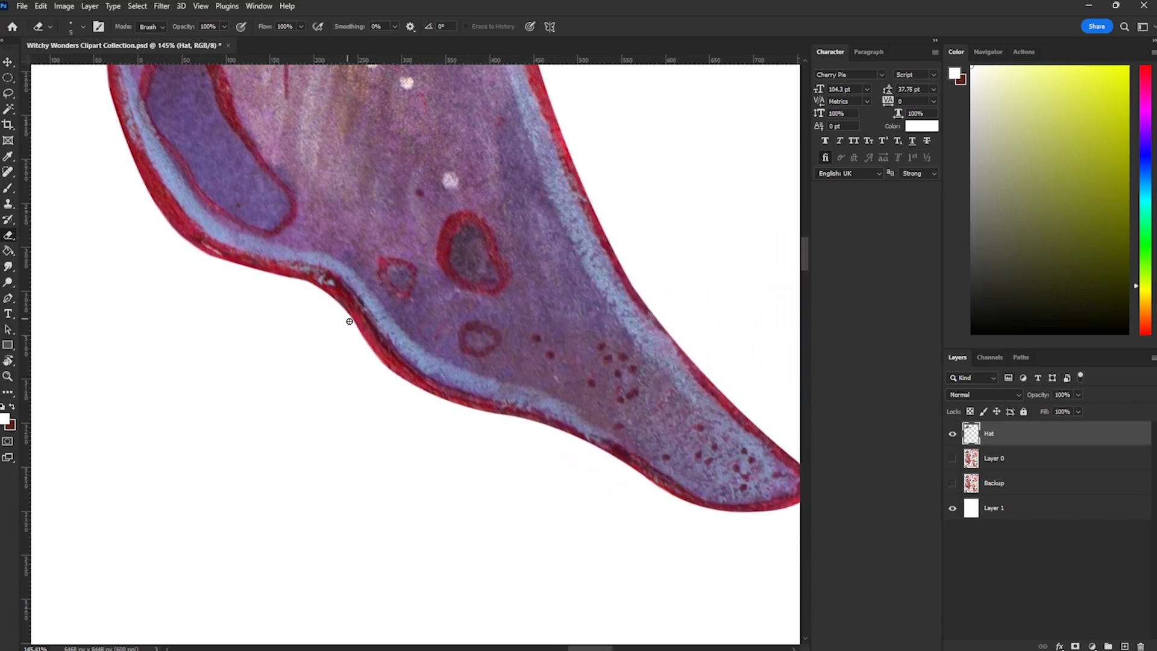
drag(779, 418, 693, 337)
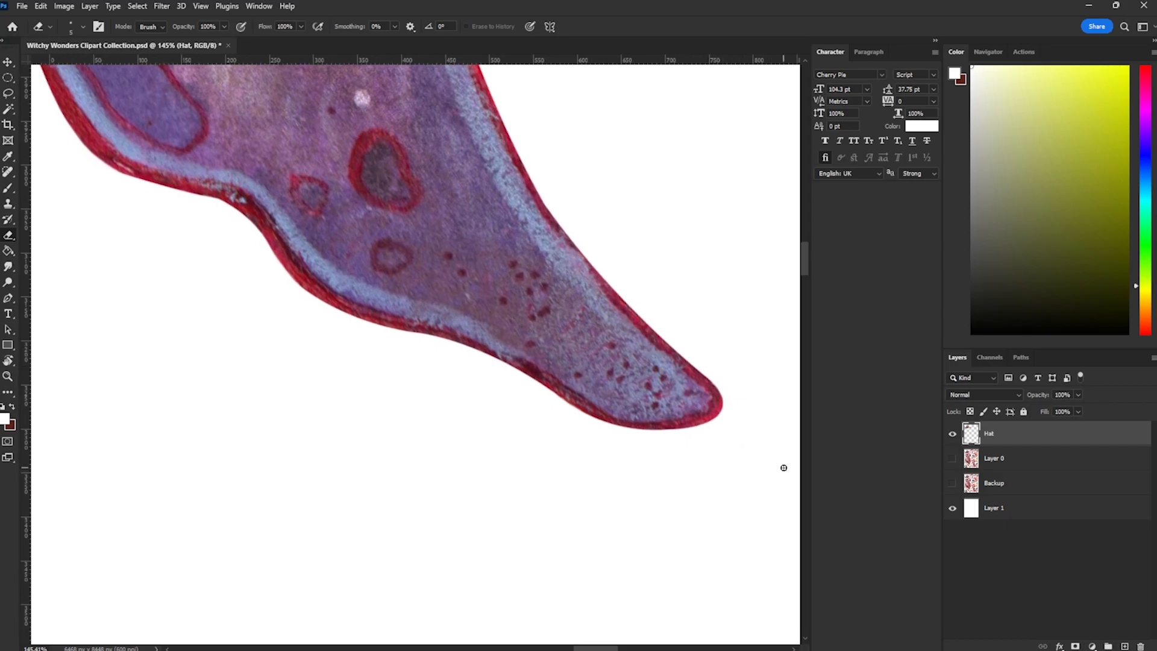
Step: Reset the canvas rotation to 0° and examine the outline of the whole hat
scroll(584, 297, down, 5)
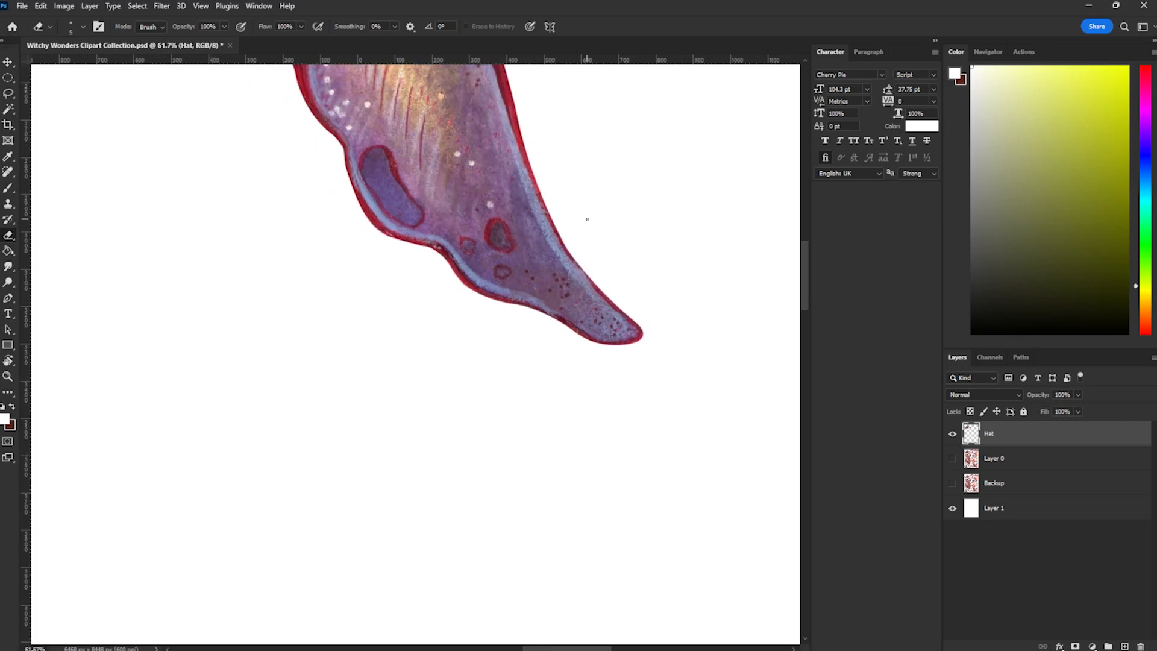
drag(597, 204, 599, 526)
scroll(604, 418, down, 5)
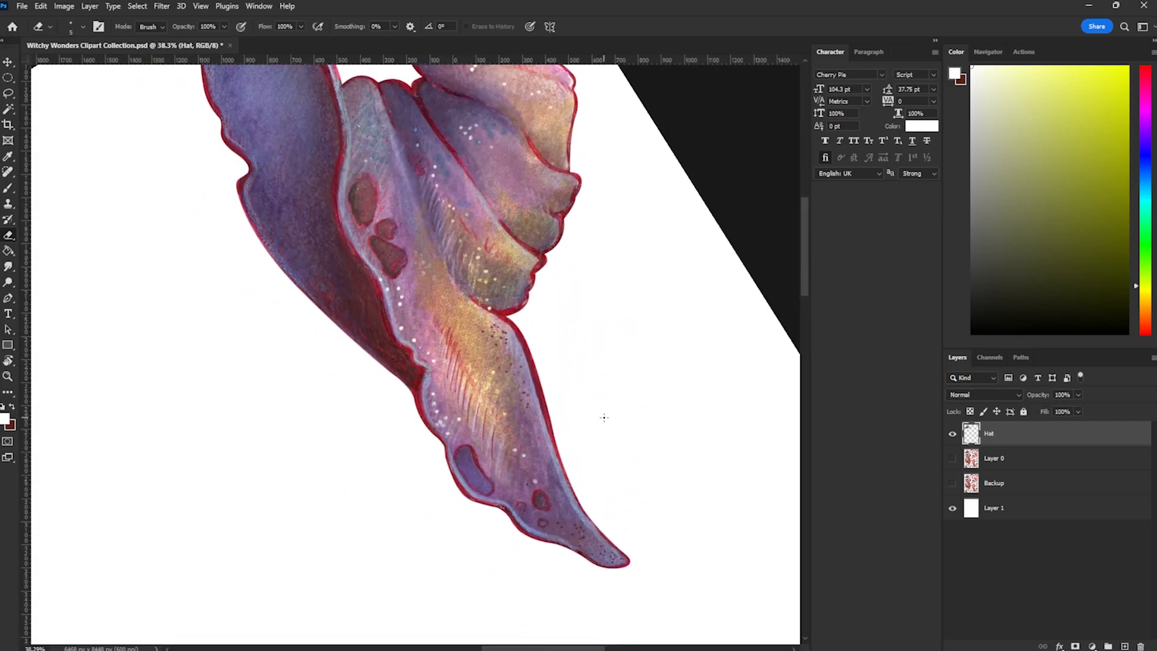
key(r)
drag(625, 409, 606, 182)
scroll(587, 241, down, 2)
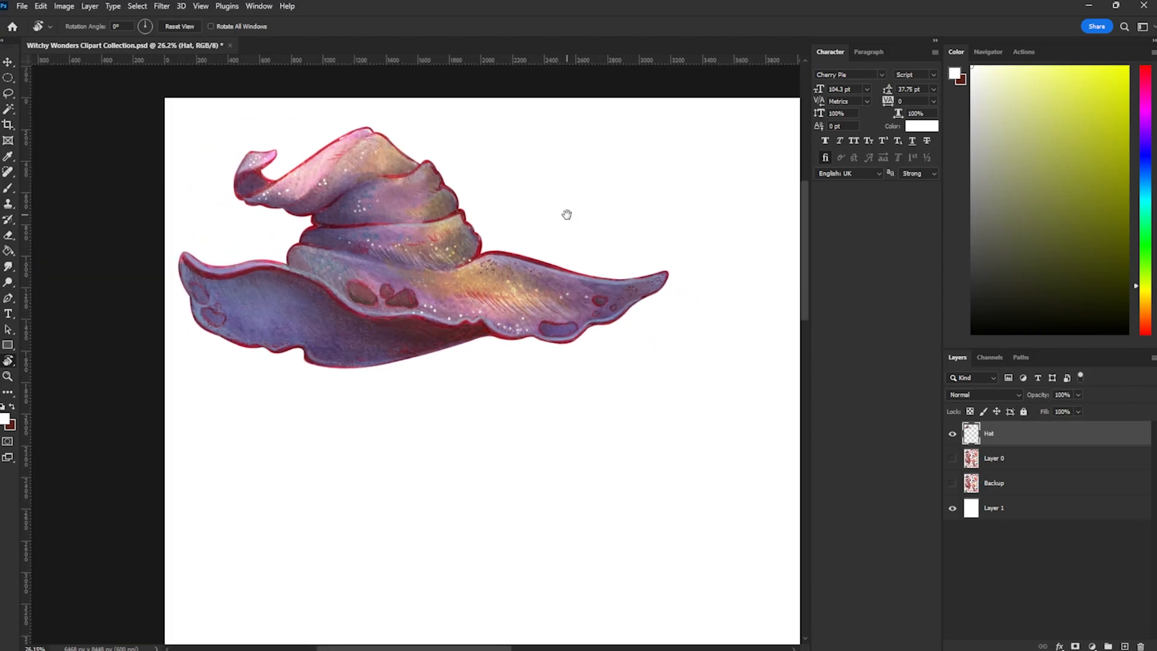
drag(566, 215, 624, 299)
key(e)
scroll(700, 294, up, 1)
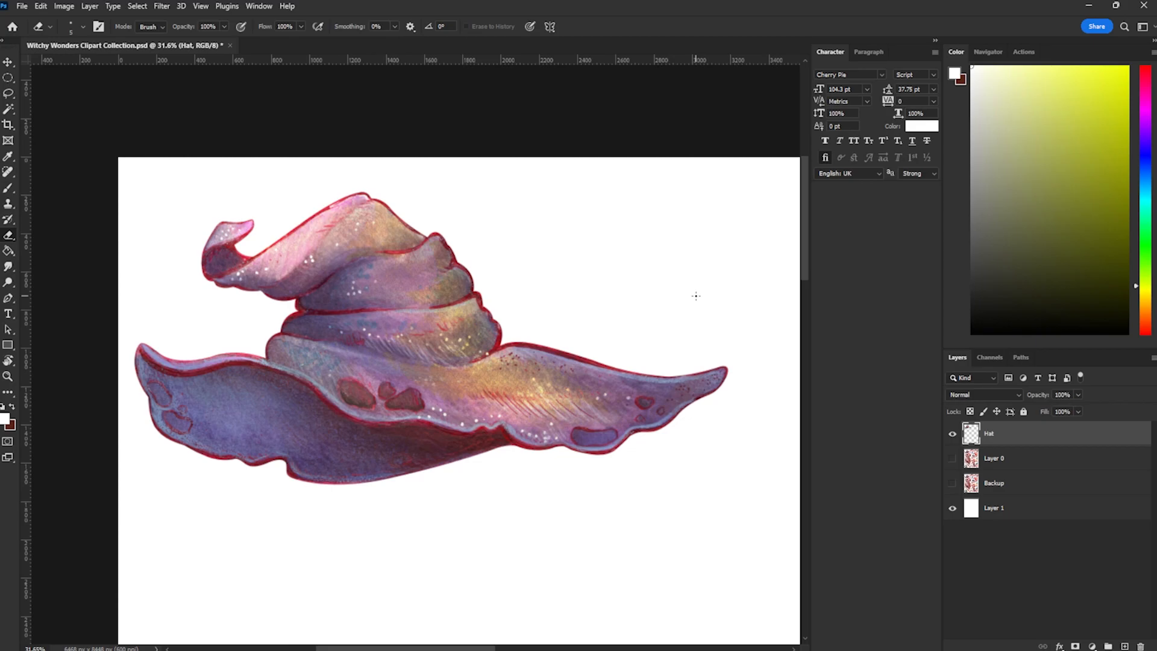
Step: Reposition the hat near the page's upper left corner with the Move tool, leaving a small margin
key(v)
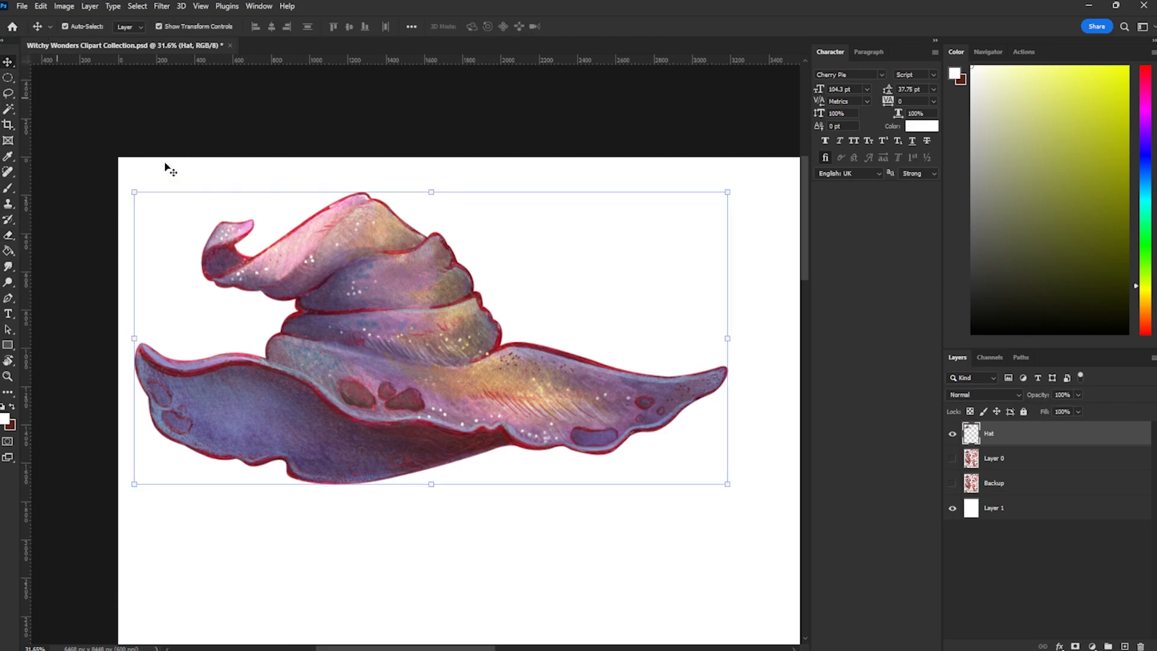
mouse_move(334, 295)
mouse_down()
mouse_move(472, 393)
mouse_move(437, 388)
mouse_up()
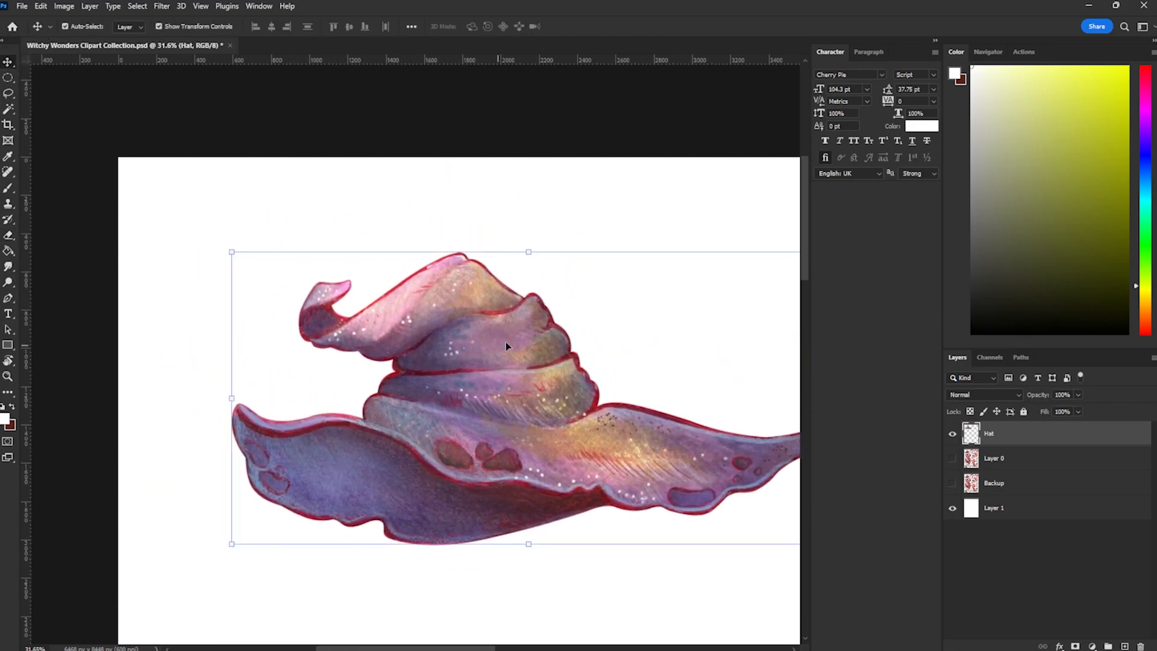
scroll(523, 349, down, 6)
drag(519, 375, 485, 396)
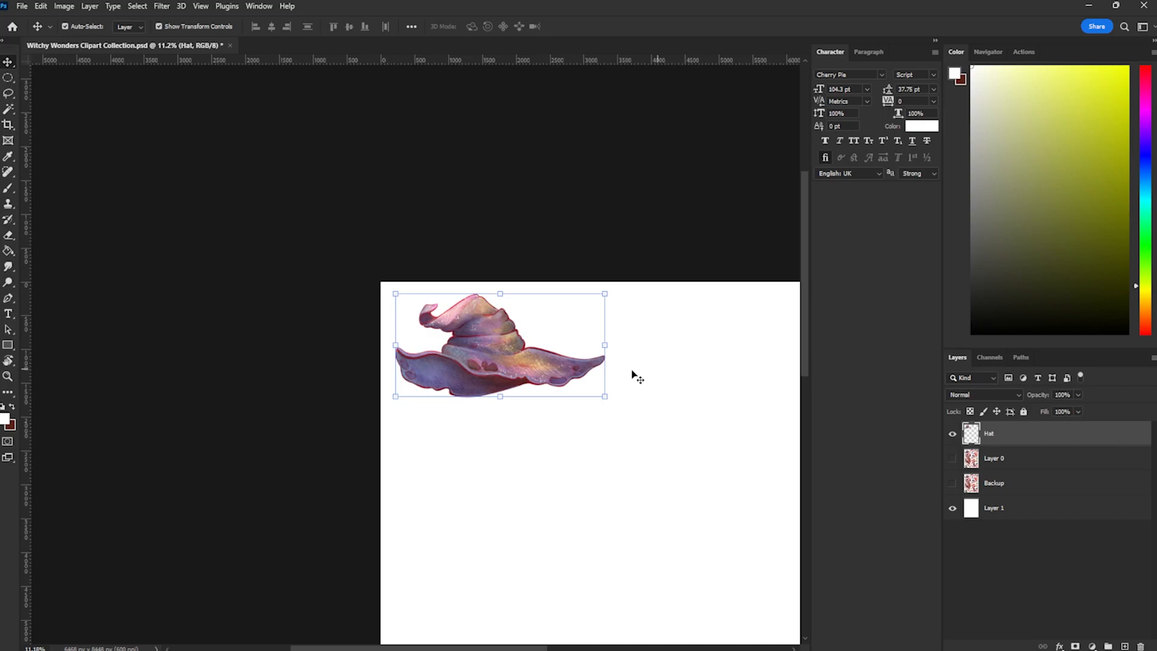
drag(716, 386, 555, 261)
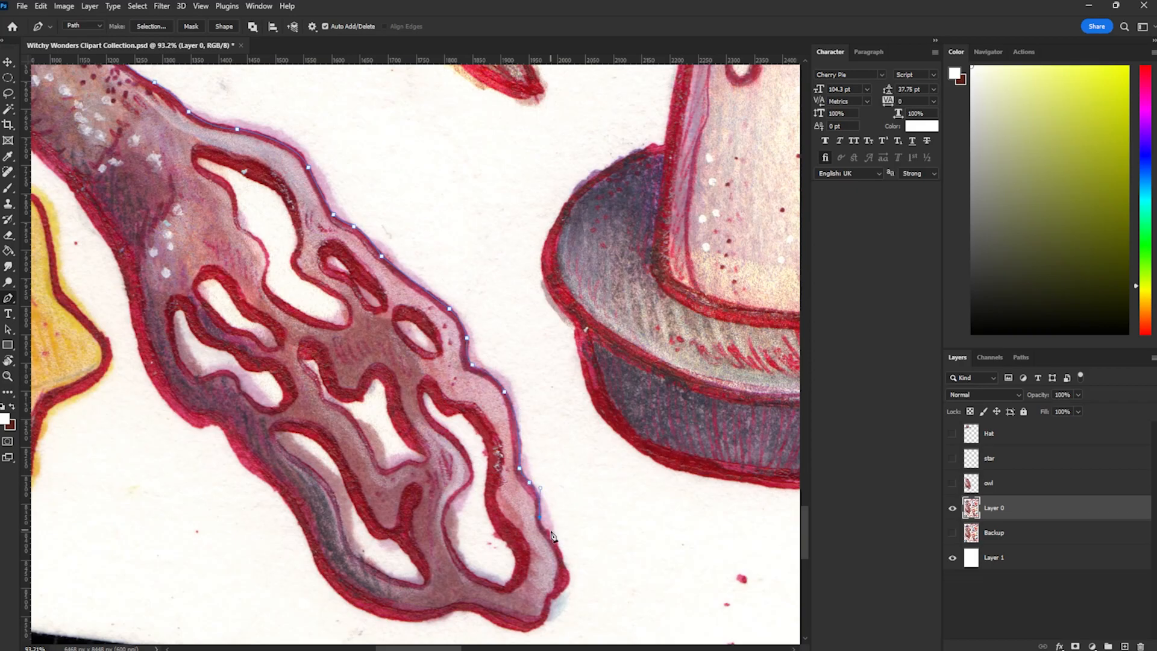
Step: Trace the remaining objects with the Pen tool and cut each onto its own named layer, including wand, potion, books, spellbook, Quill Pen and star charm
right_click(412, 143)
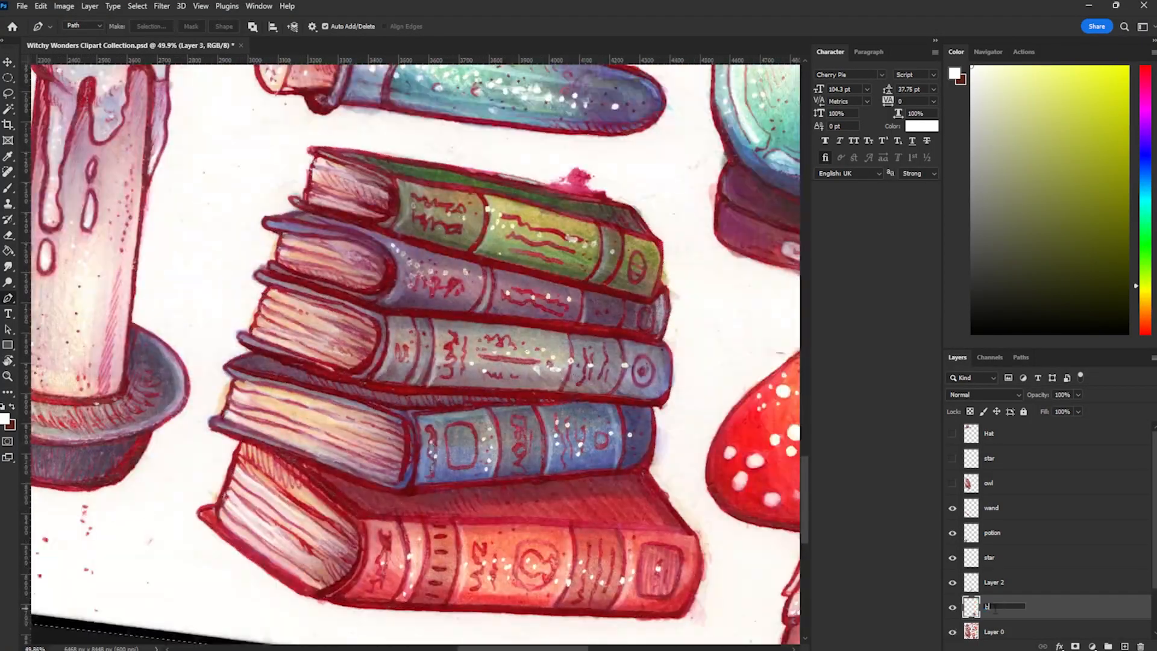
scroll(308, 229, down, 3)
scroll(308, 229, up, 3)
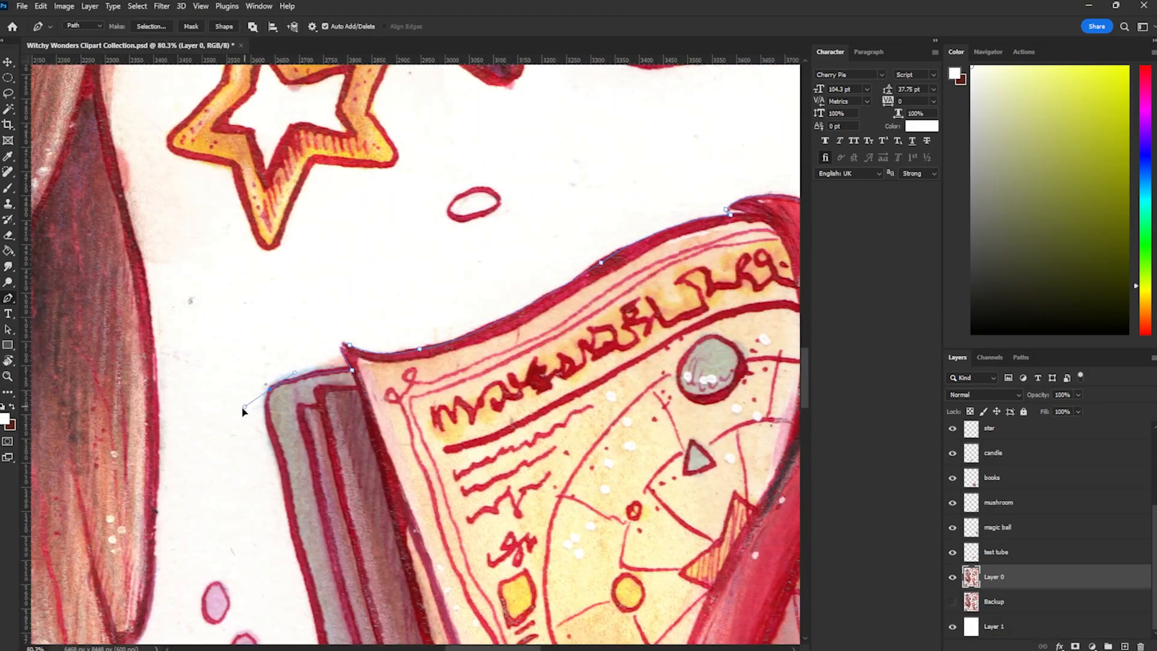
drag(349, 366, 369, 402)
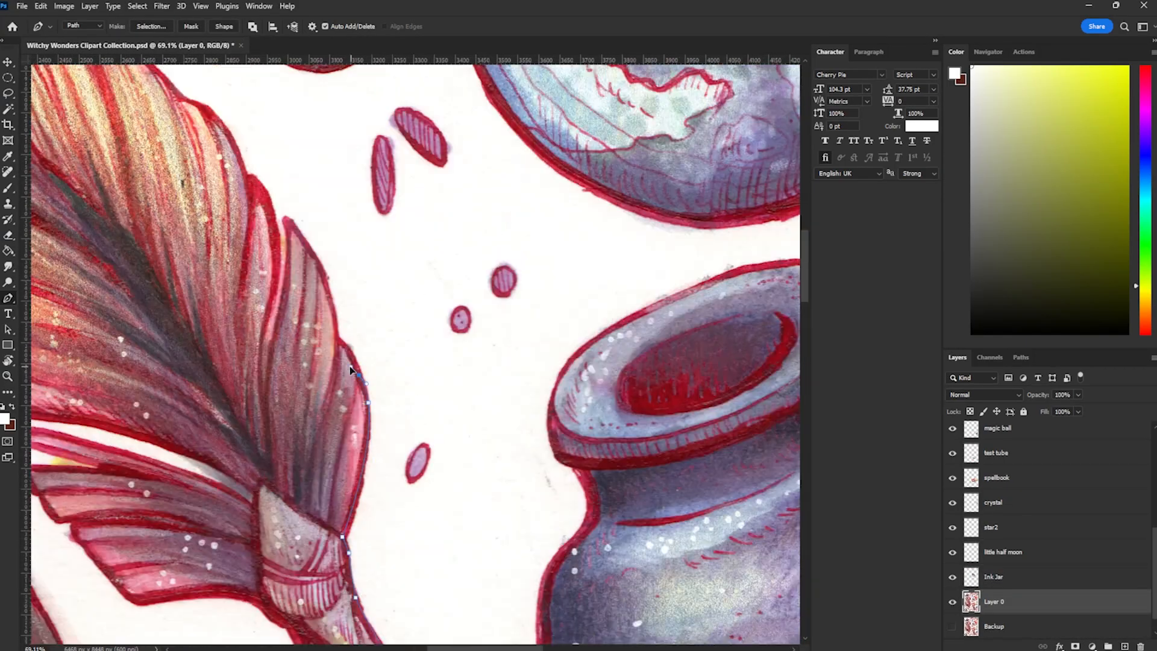
scroll(349, 366, up, 5)
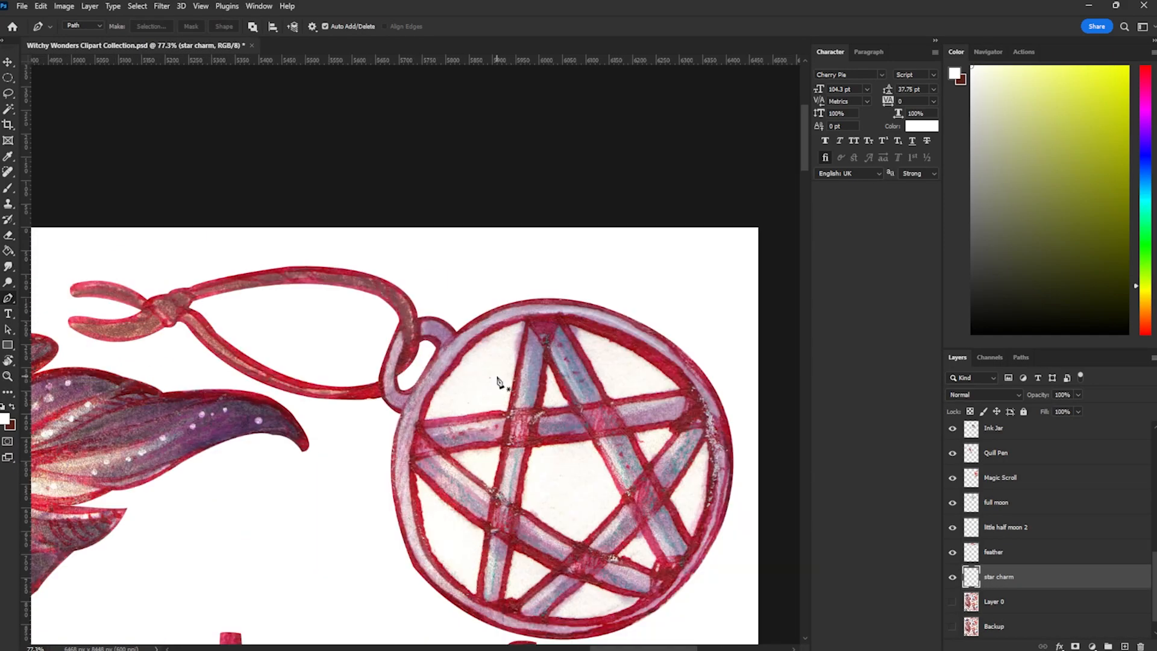
Step: Cut the white gaps out of the star charm along Pen tool paths and clean its edges with the Eraser
key(d)
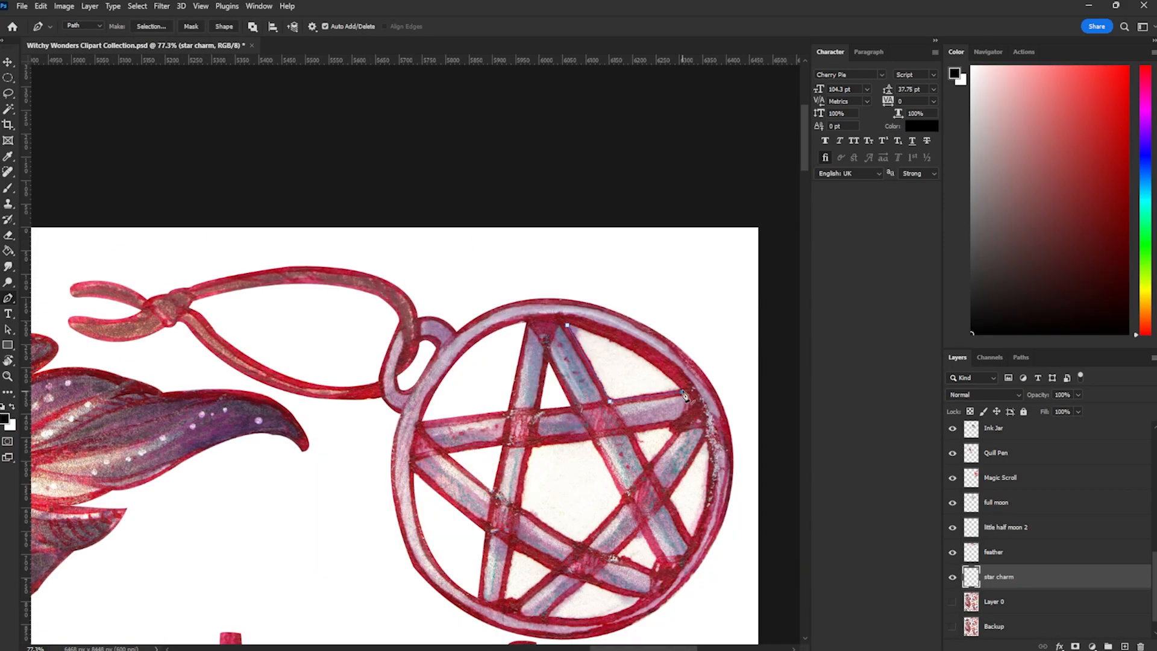
scroll(519, 456, down, 2)
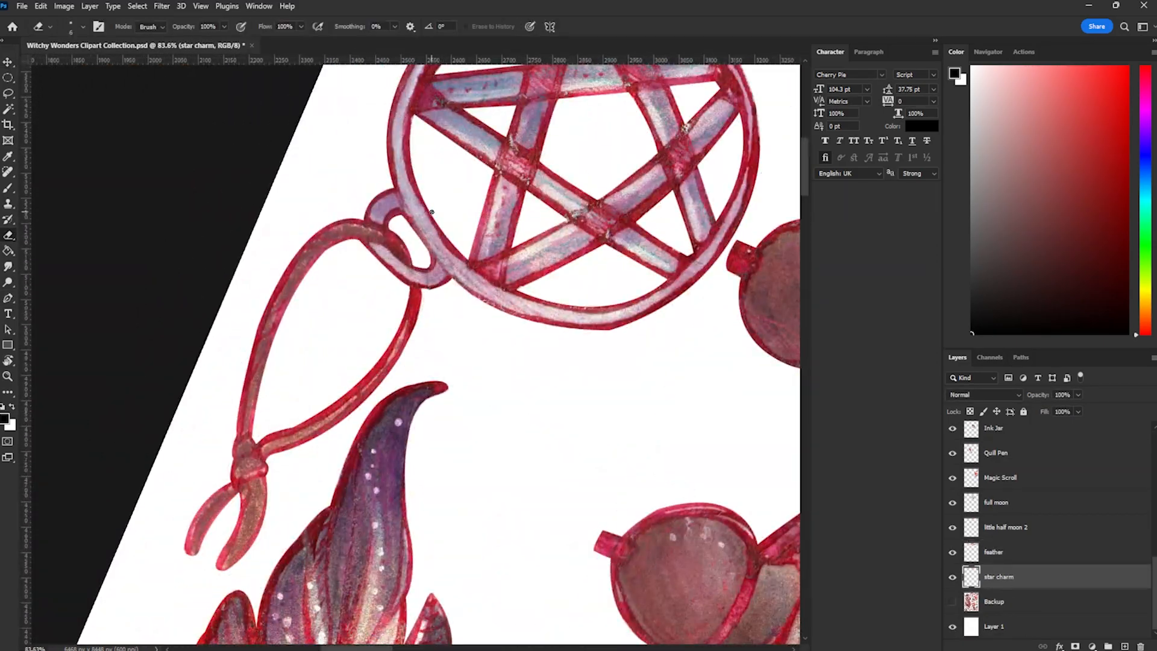
alt+click(416, 267)
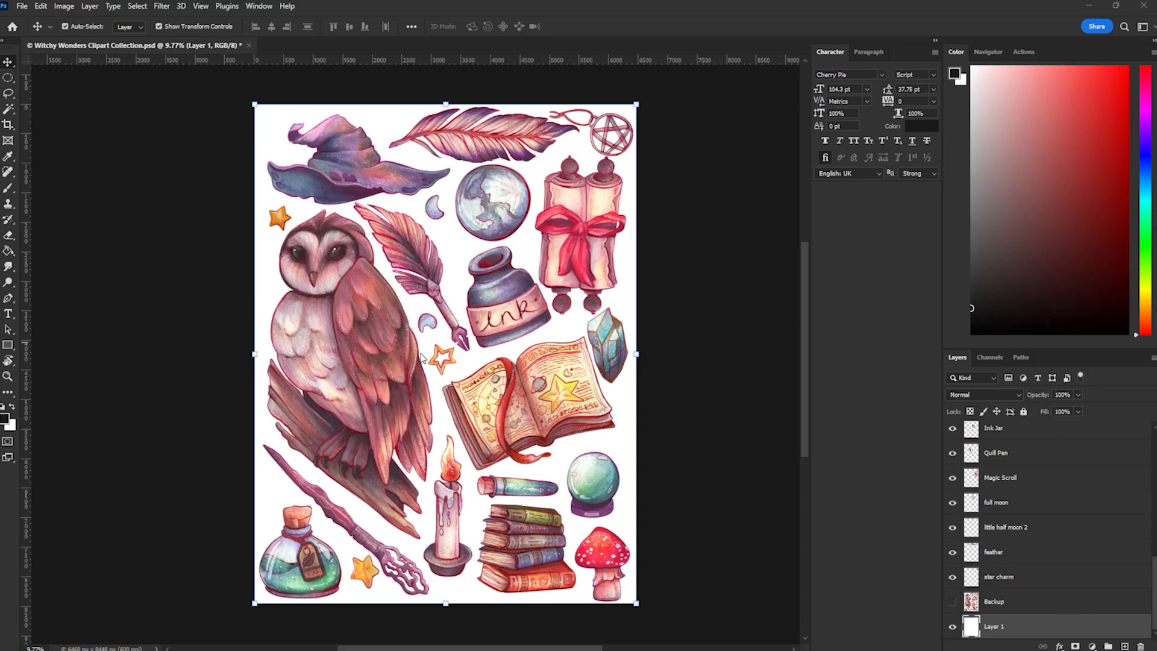
Step: Examine the cut-out scroll, moon, hat, owl and ink jar up close, then the complete page of objects
scroll(587, 279, up, 4)
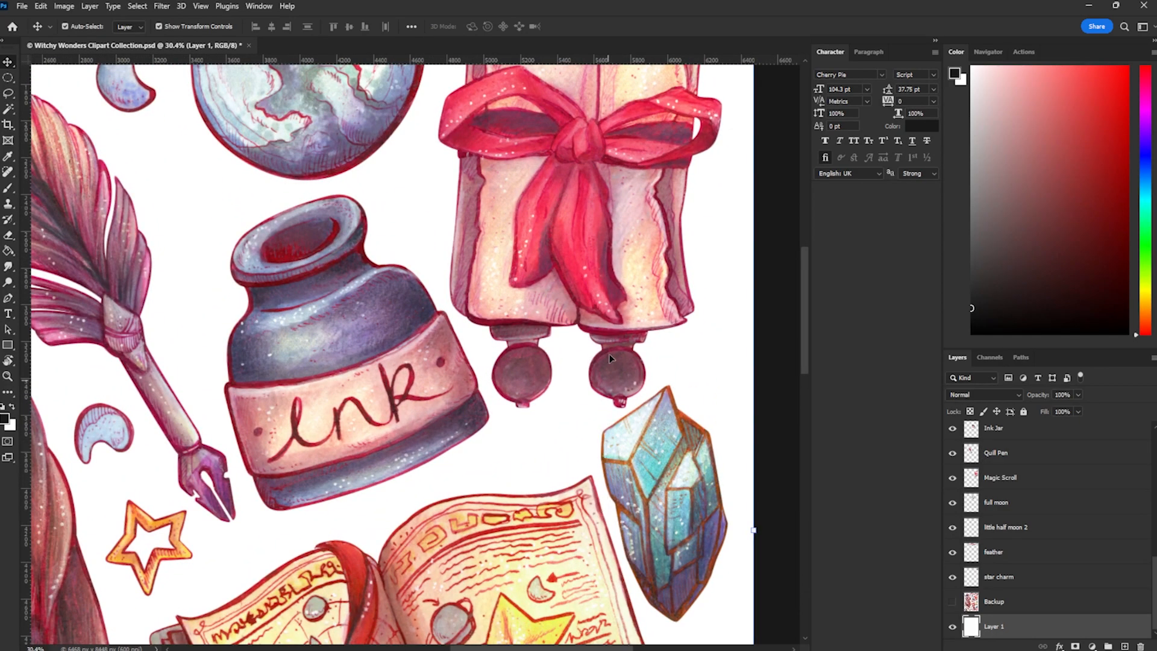
click(609, 367)
drag(438, 247, 516, 512)
scroll(499, 358, down, 1)
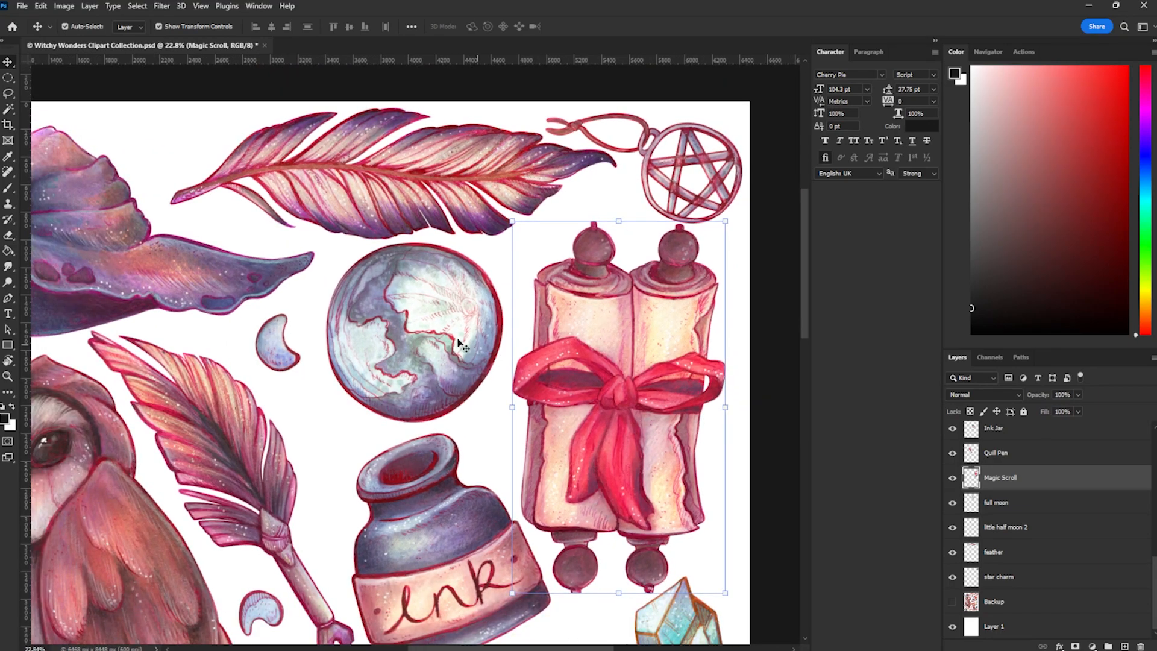
drag(197, 293, 443, 294)
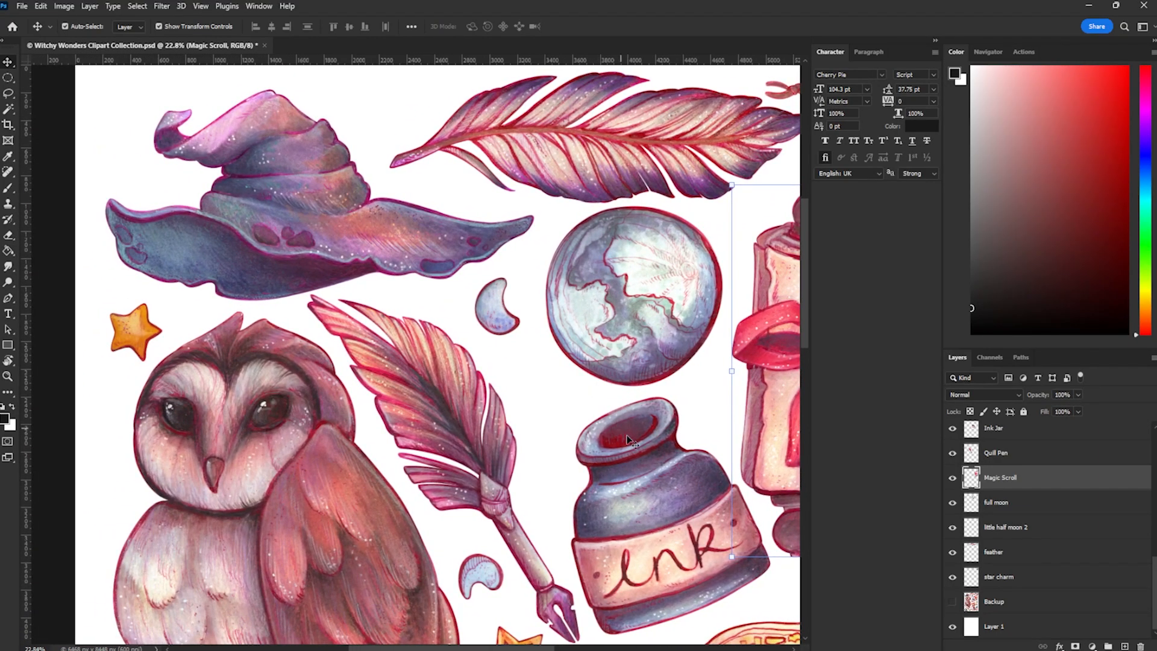
drag(670, 493, 548, 336)
scroll(549, 336, down, 2)
drag(569, 448, 530, 375)
scroll(539, 302, down, 3)
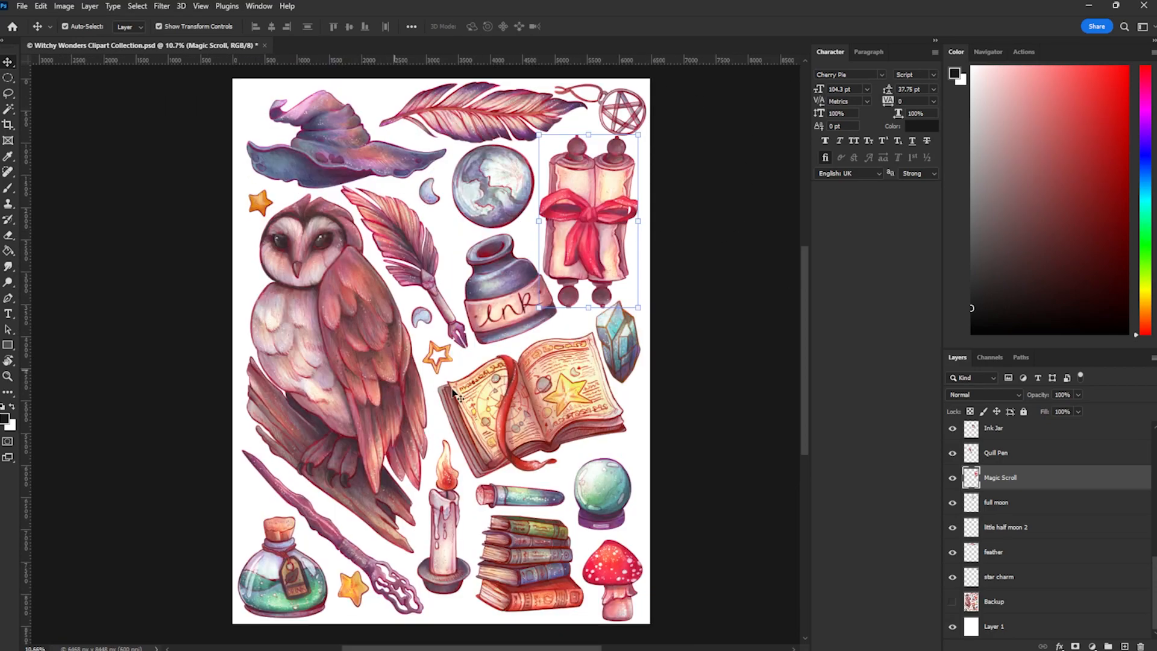
Step: Add a new layer directly above the white background layer and fill it with the near-black foreground colour
click(699, 398)
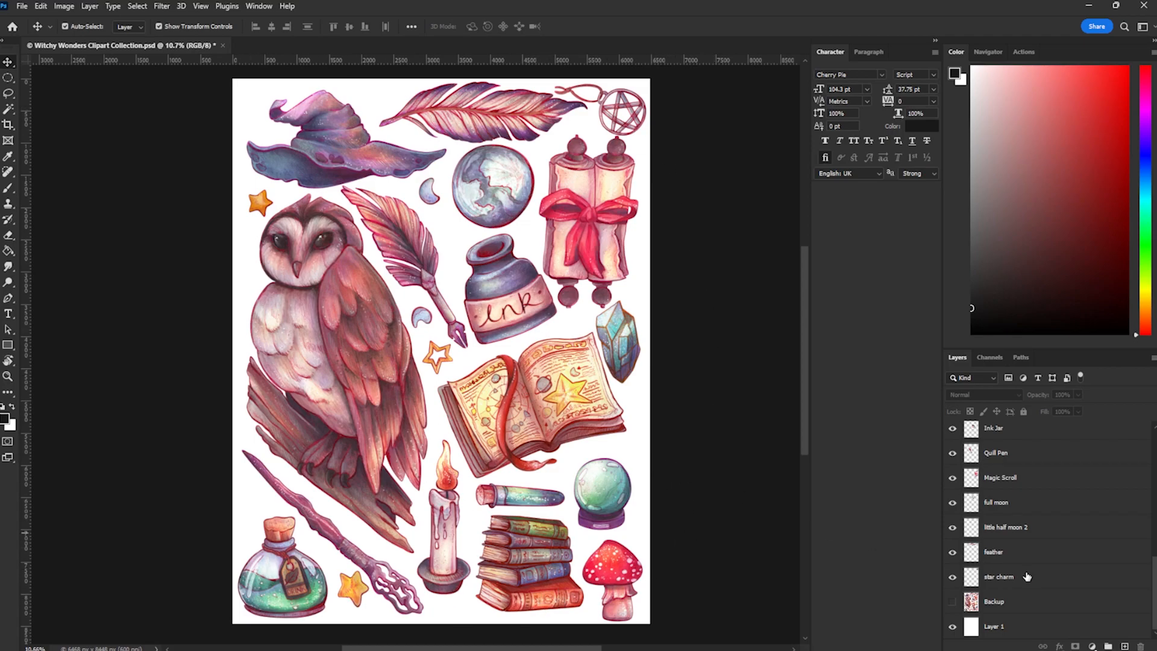
click(994, 628)
click(1124, 645)
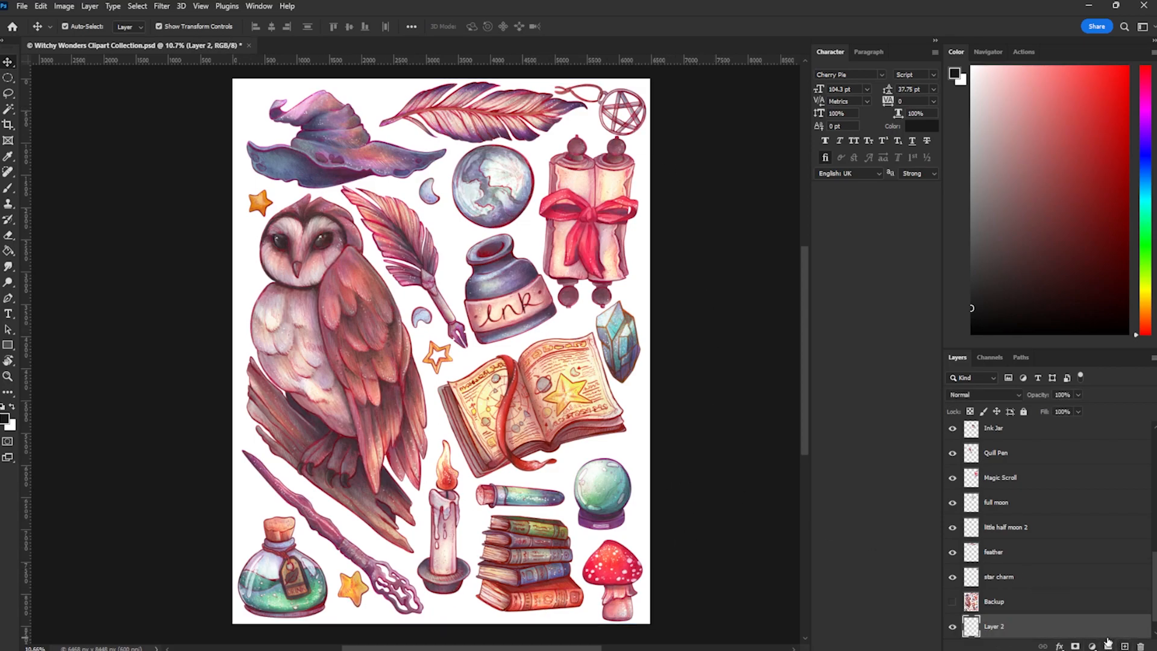
scroll(1066, 555, down, 1)
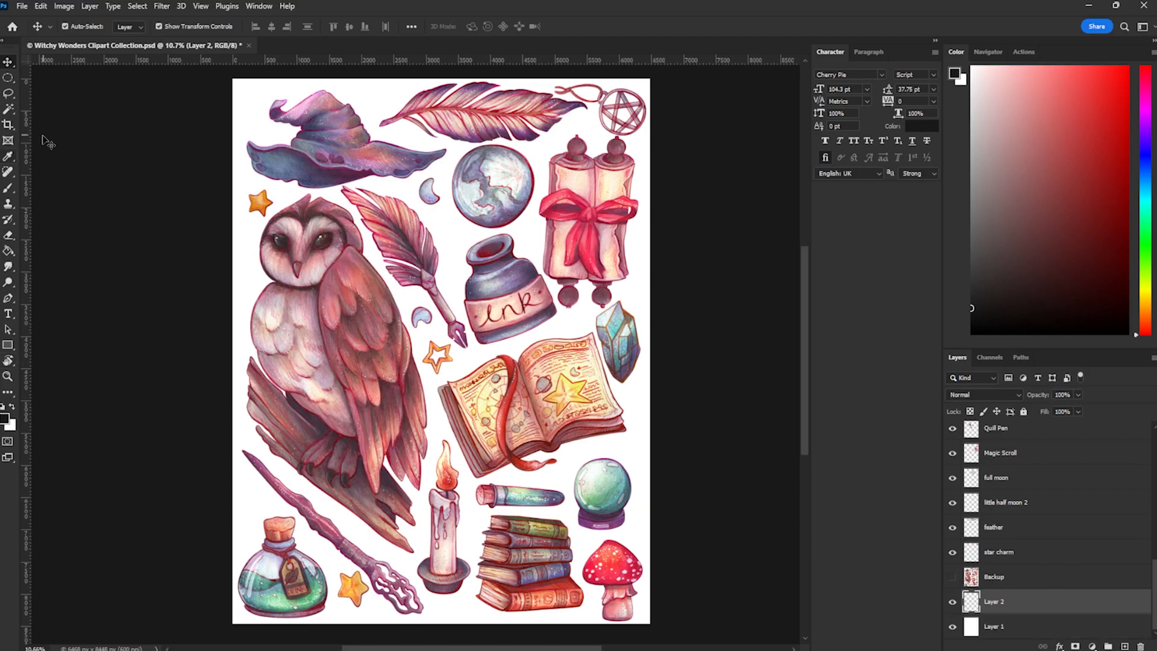
click(6, 253)
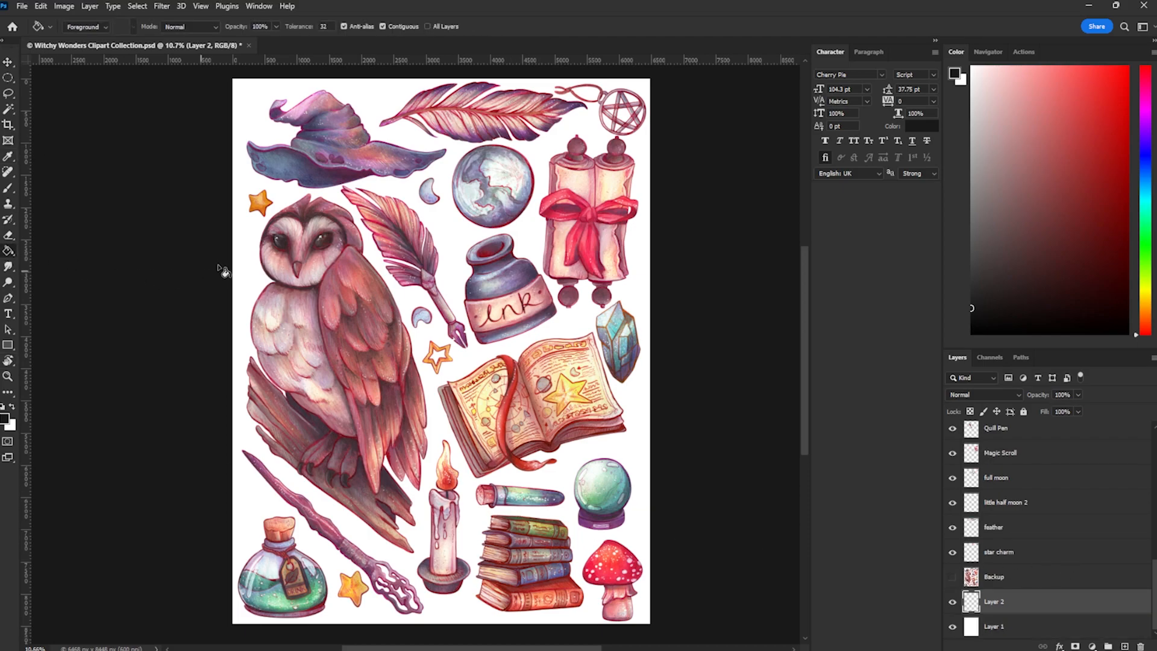
click(377, 335)
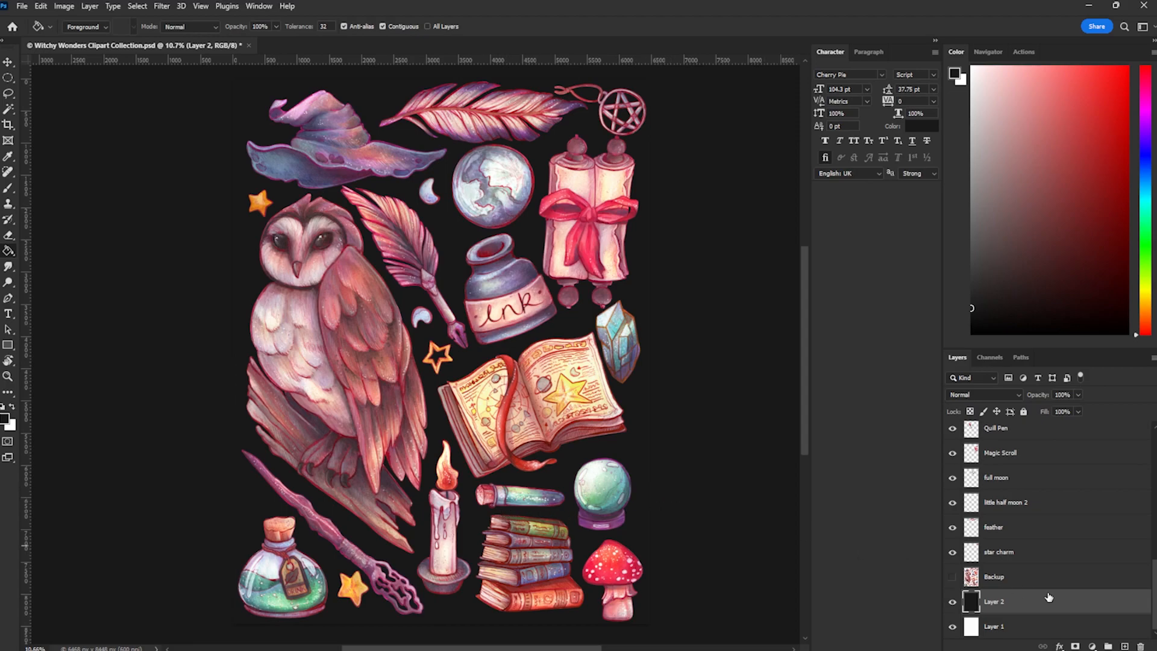
Step: Examine the edges of the test tube, spellbook, crystal, ink jar, scroll and feather up close against the dark background
scroll(595, 544, up, 6)
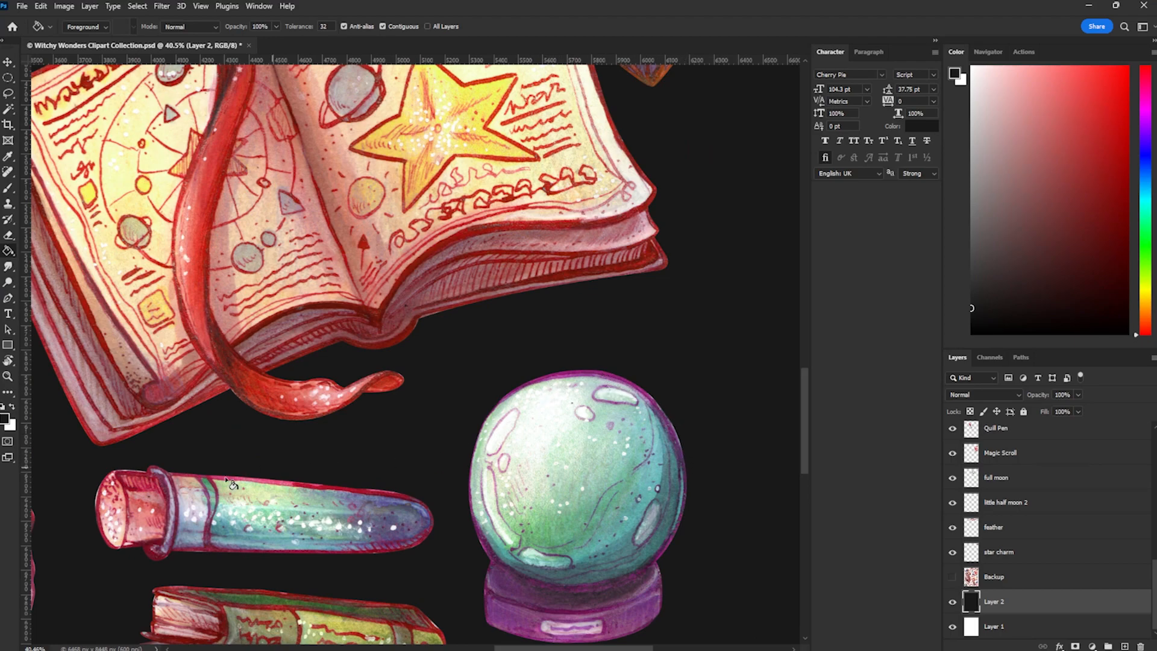
scroll(88, 486, up, 3)
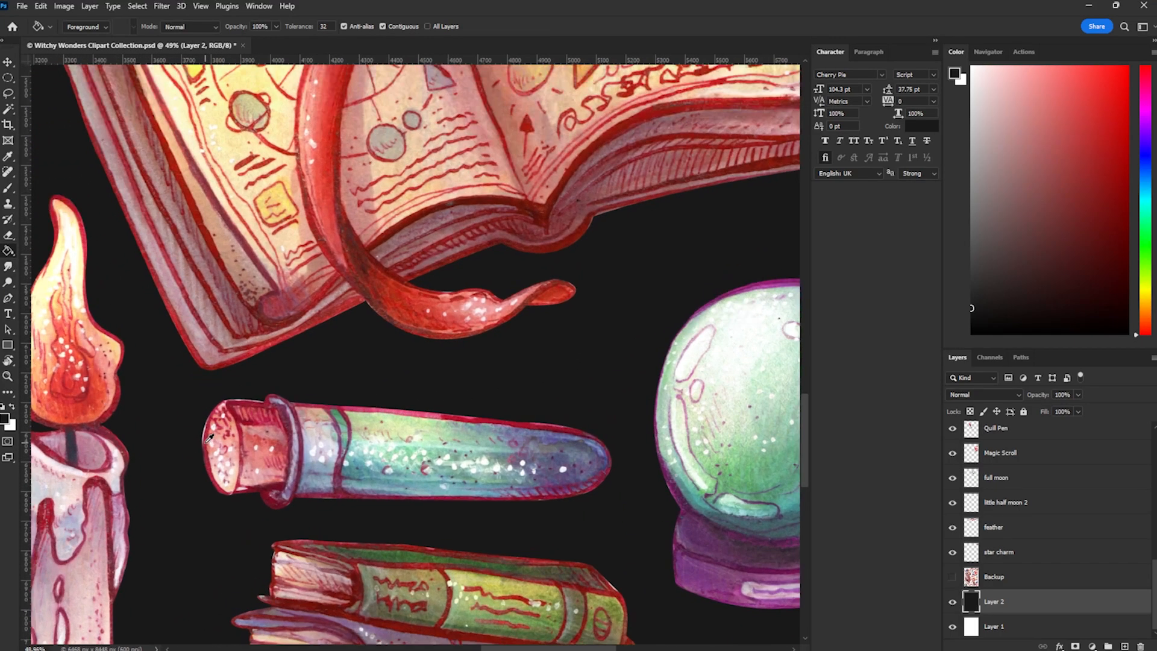
scroll(214, 414, down, 3)
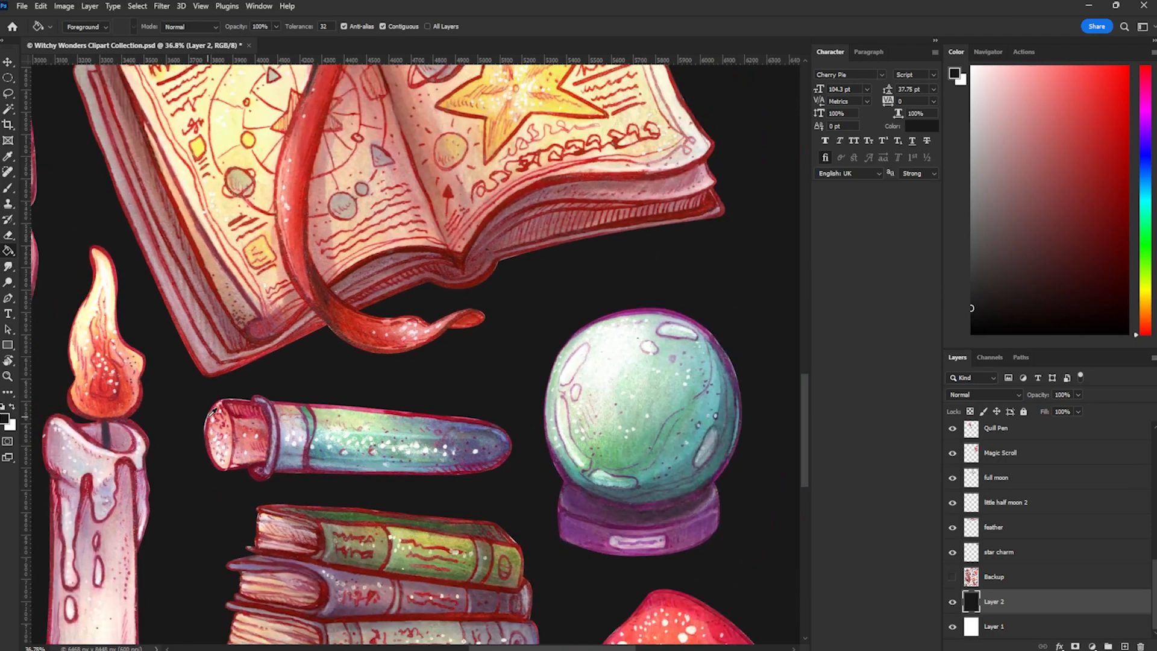
mouse_move(499, 292)
mouse_down()
mouse_move(527, 566)
mouse_move(554, 602)
mouse_up()
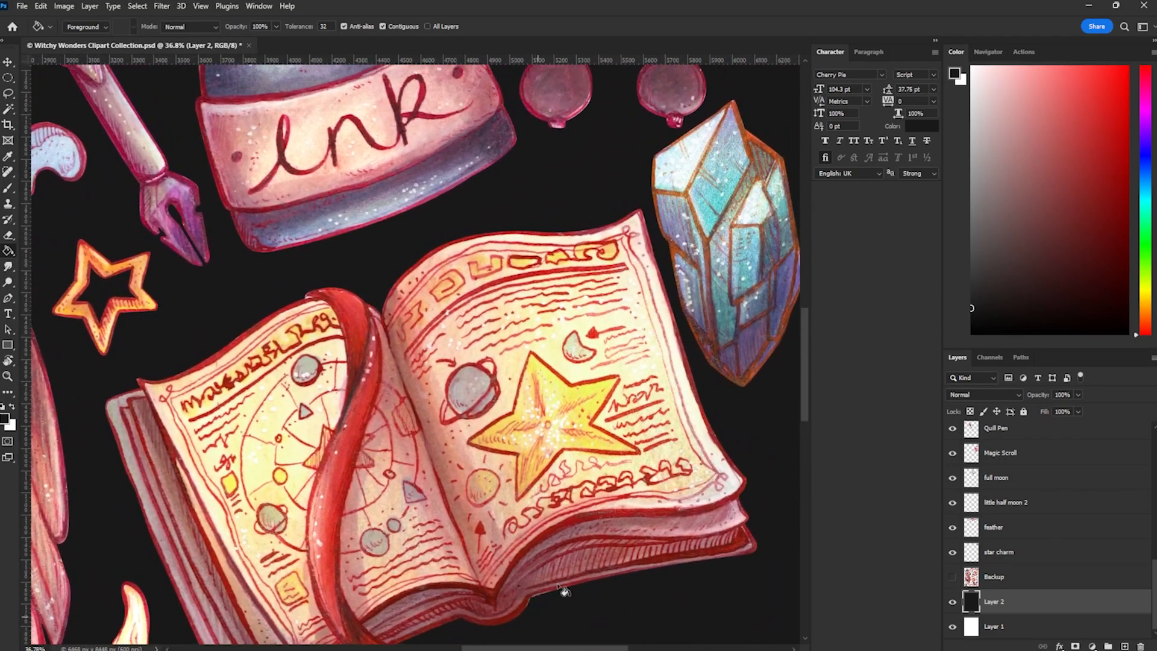
drag(722, 347, 631, 479)
drag(538, 242, 500, 319)
drag(471, 267, 489, 618)
scroll(534, 311, down, 3)
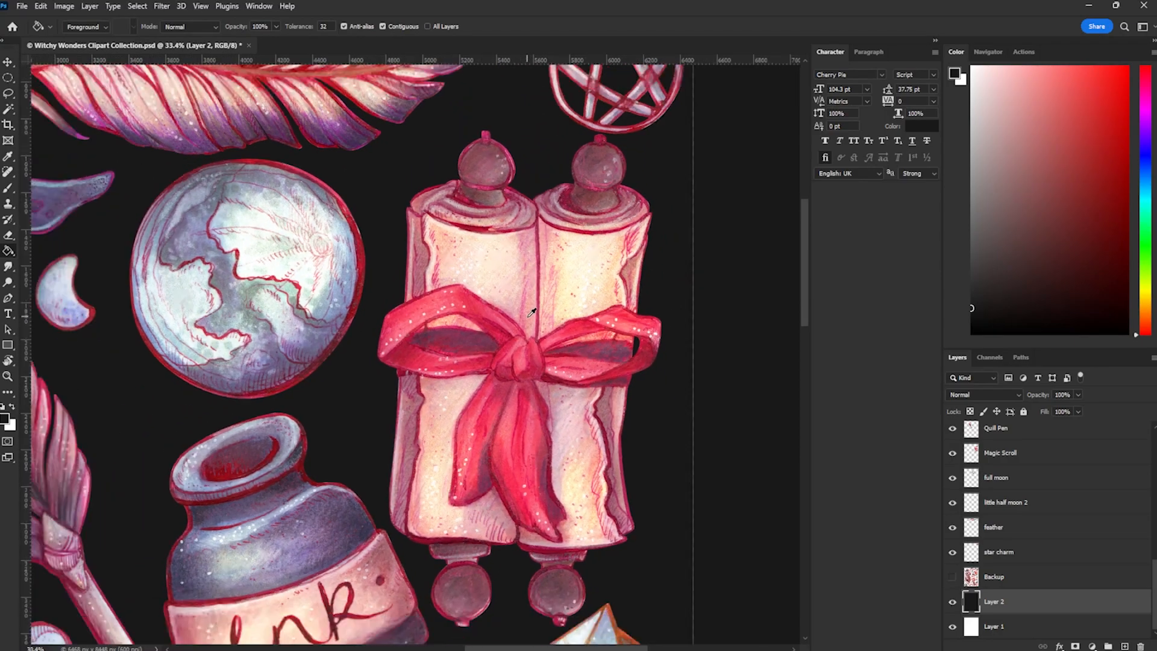
drag(537, 215, 607, 405)
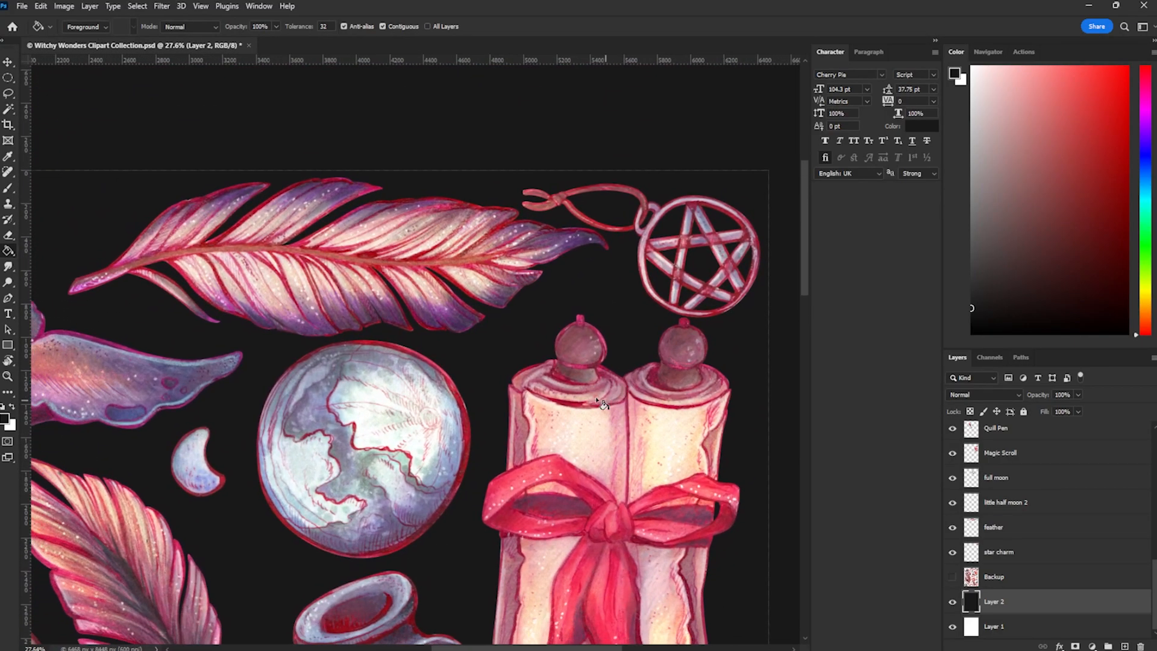
Step: Examine the edges of the hat, owl, quill pen, candle, wand and potion against the dark background, finishing with the wider page
drag(265, 337, 622, 286)
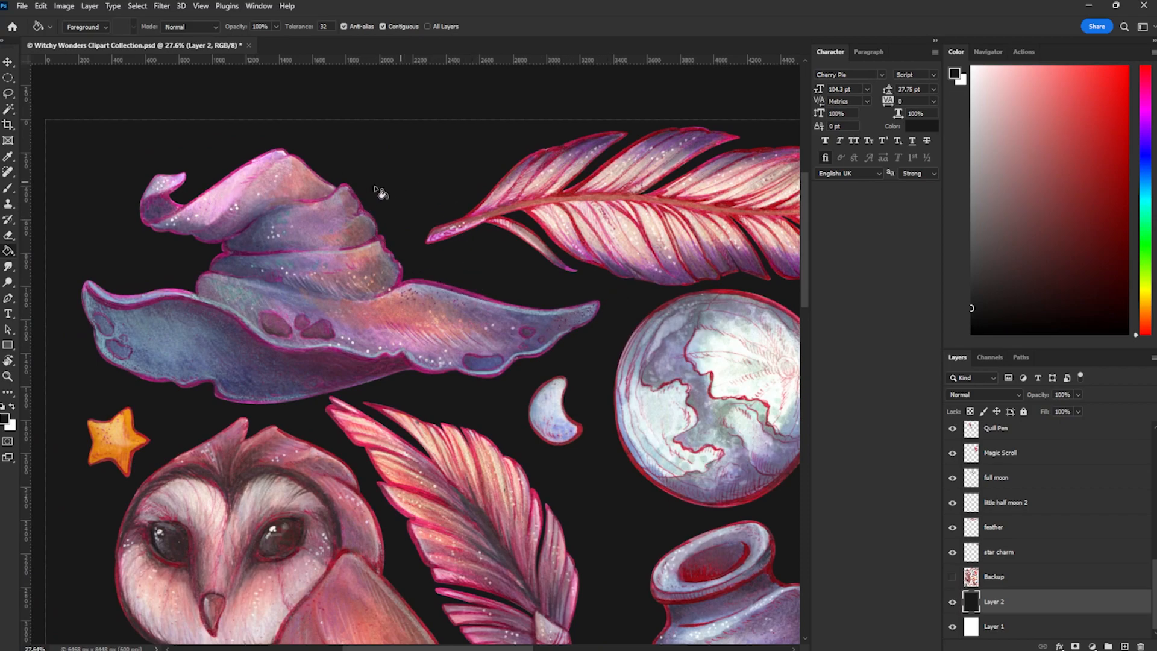
drag(509, 574, 460, 305)
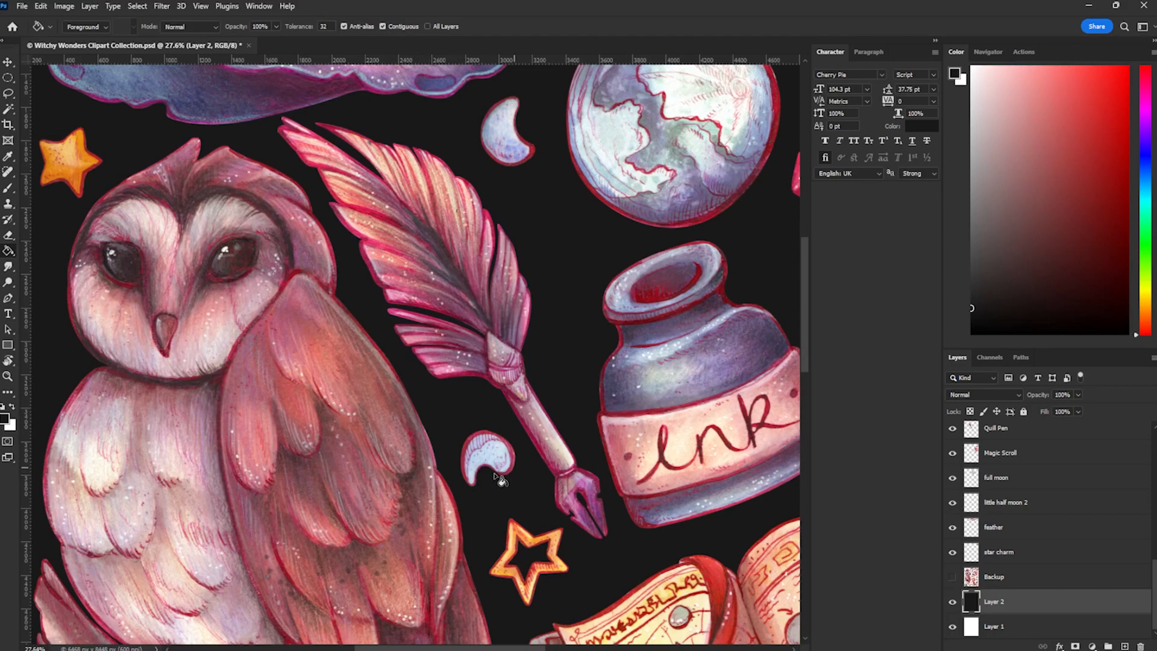
scroll(205, 355, down, 2)
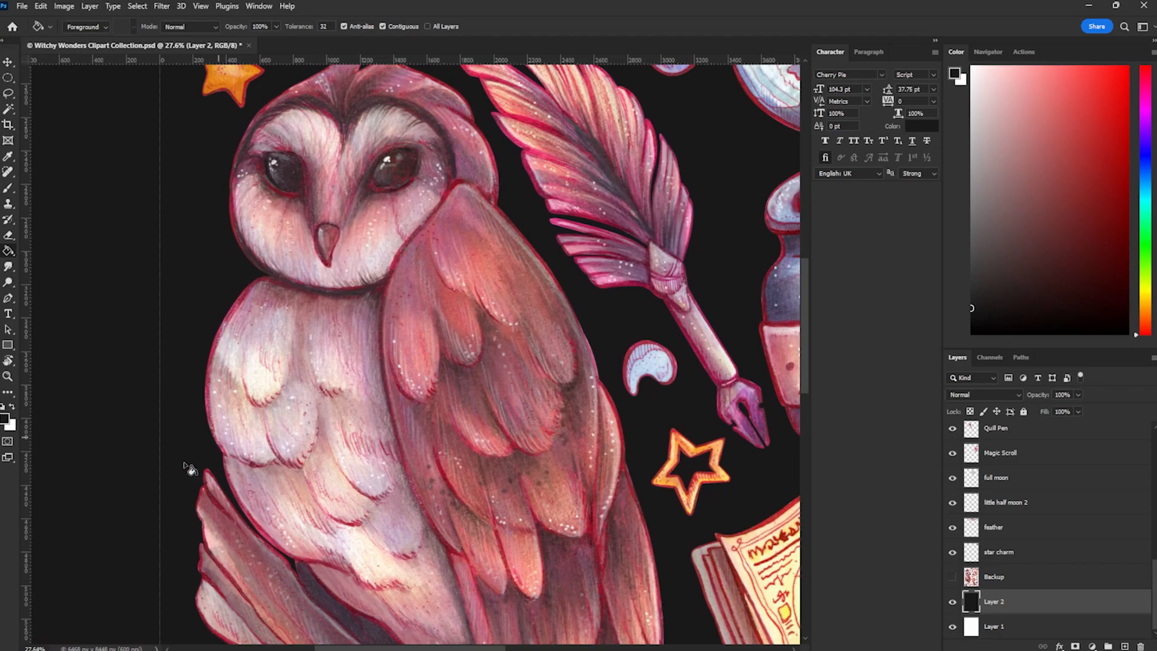
scroll(470, 481, down, 1)
drag(678, 593, 486, 313)
scroll(500, 419, up, 2)
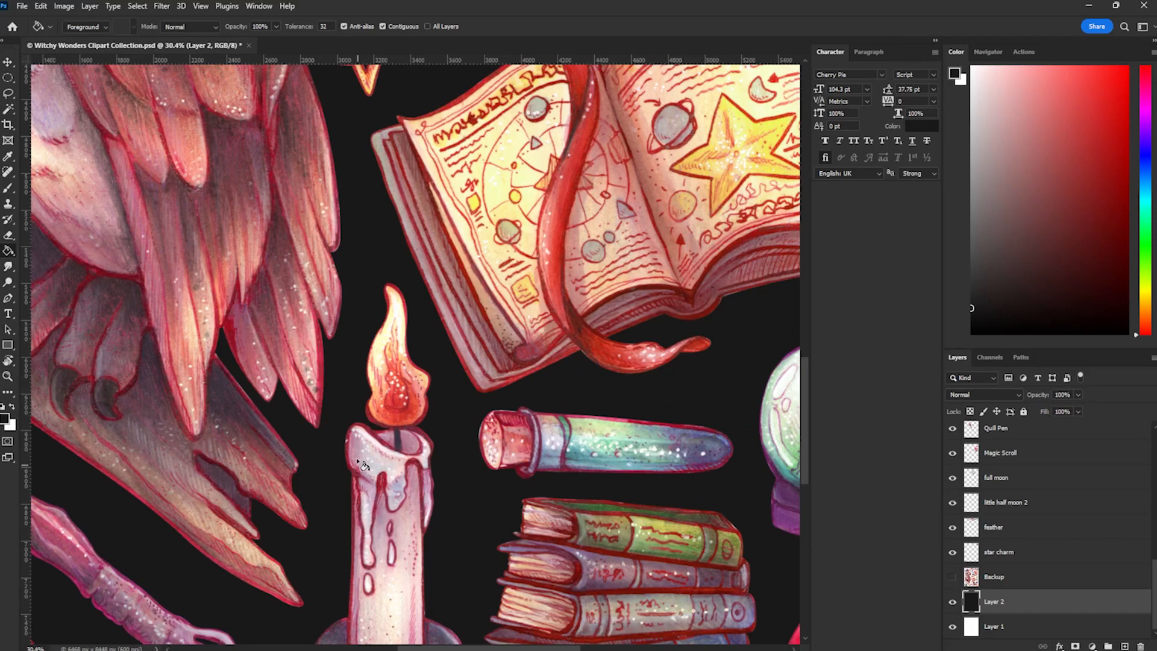
drag(253, 552, 409, 383)
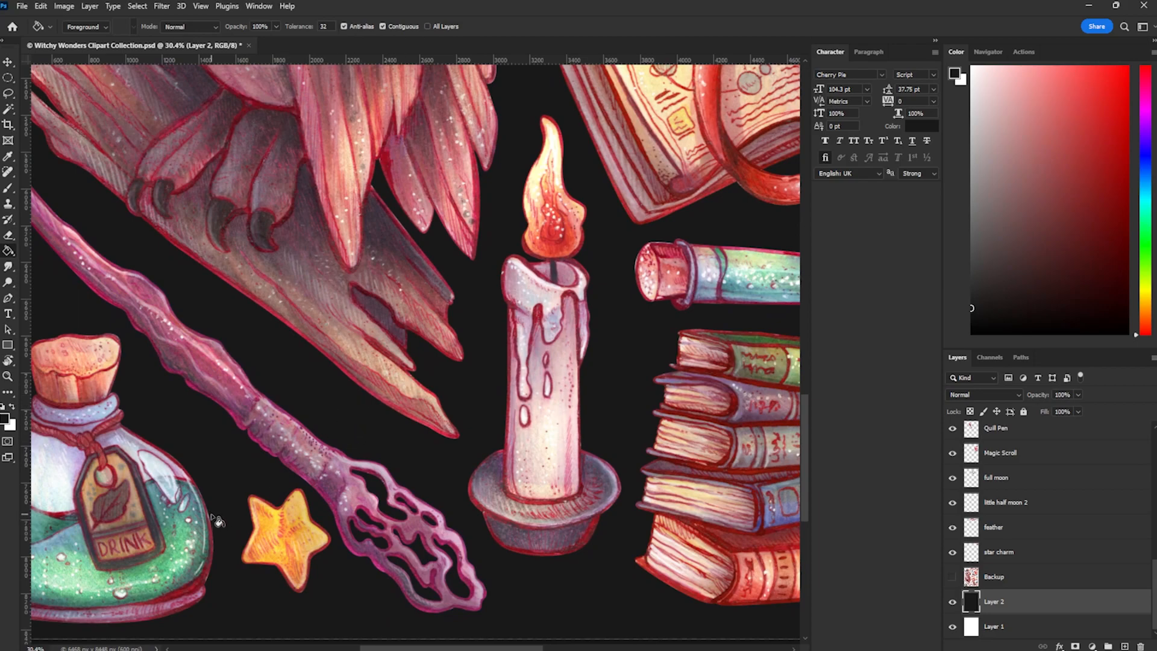
scroll(632, 408, down, 5)
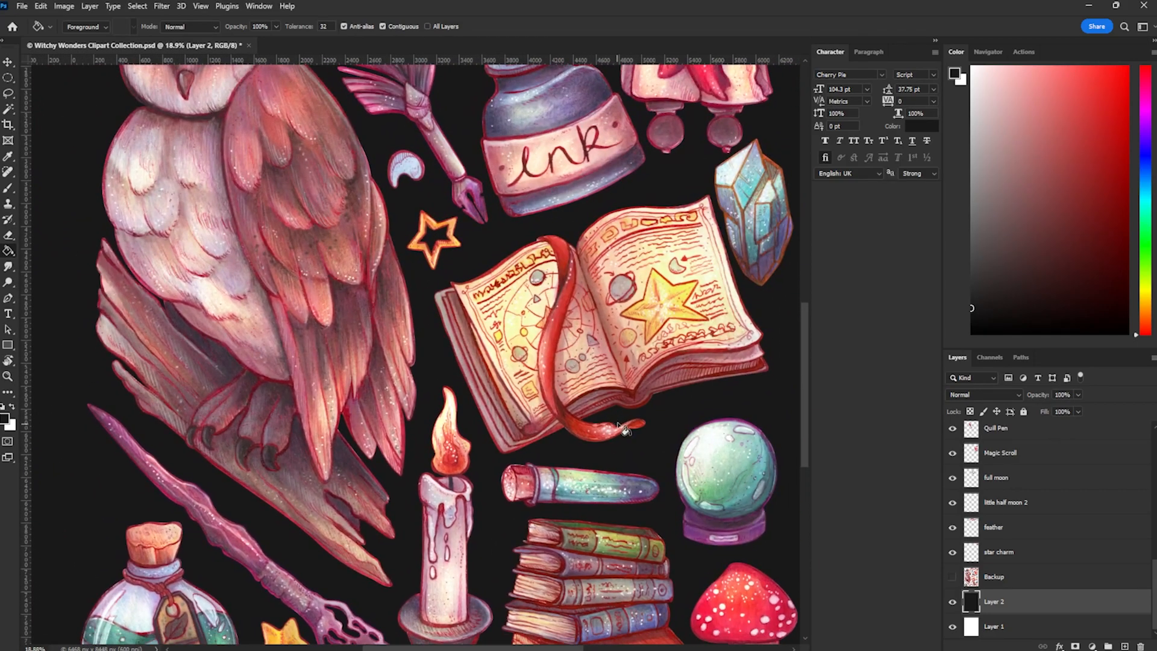
scroll(619, 405, down, 1)
scroll(620, 407, up, 3)
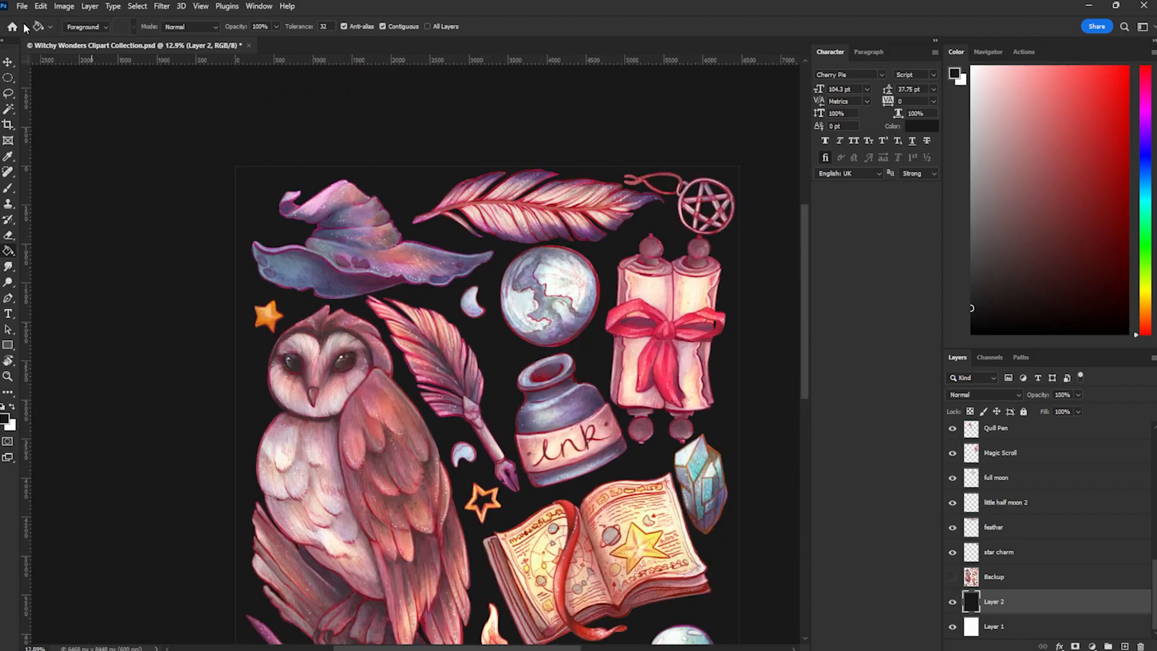
Step: Lock the hat layer's transparent pixels and darken its edges with the Brush at 100% opacity, using a dark magenta sampled from its outline
click(9, 62)
click(360, 241)
scroll(357, 190, up, 5)
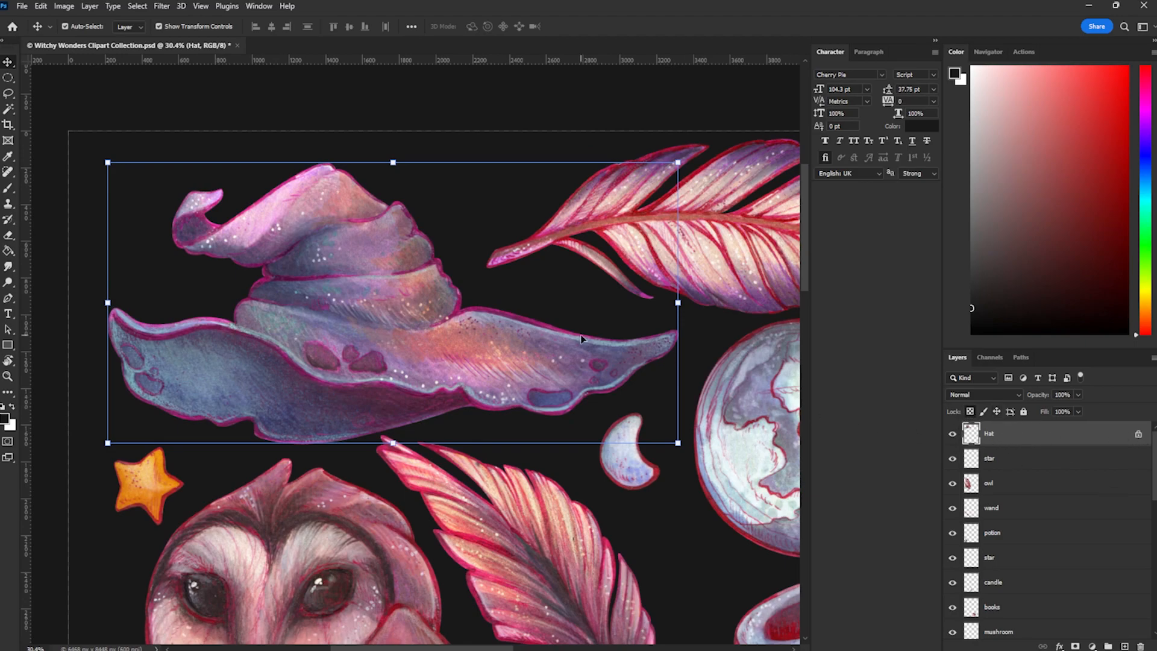
key(b)
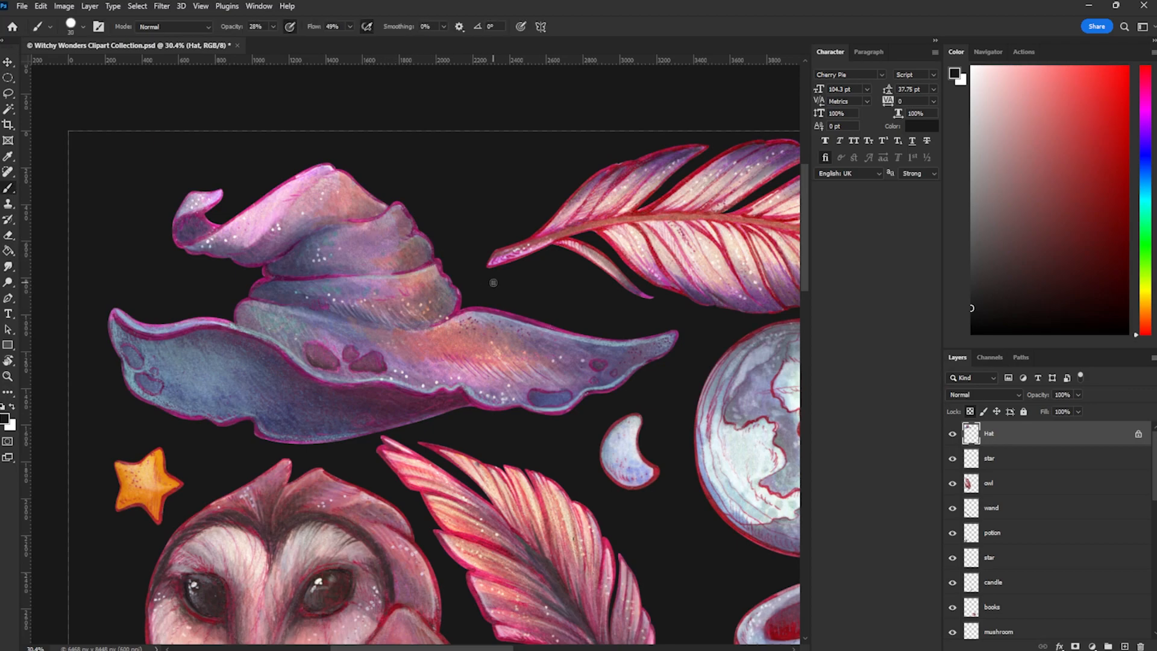
alt+click(510, 313)
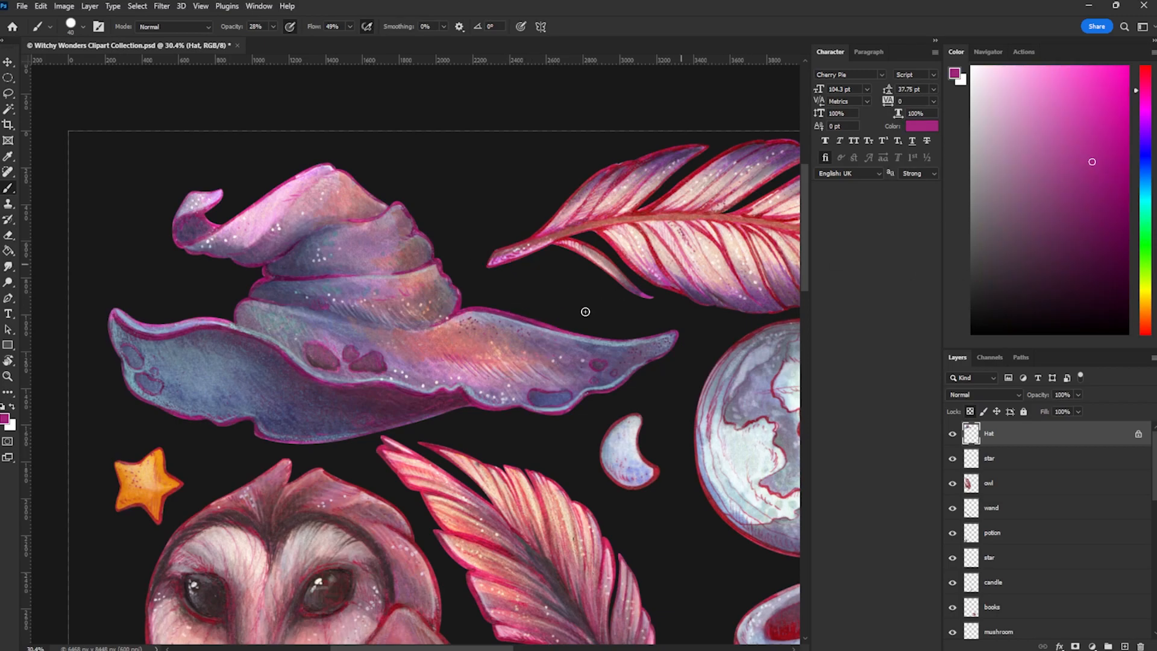
alt+click(509, 312)
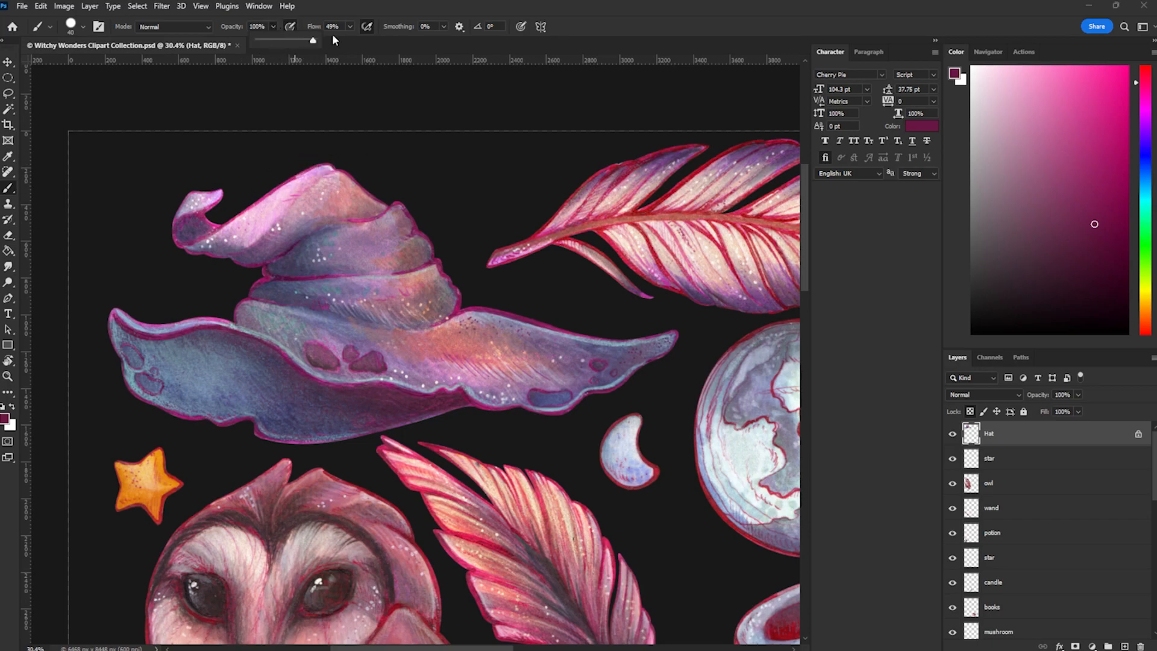
click(275, 127)
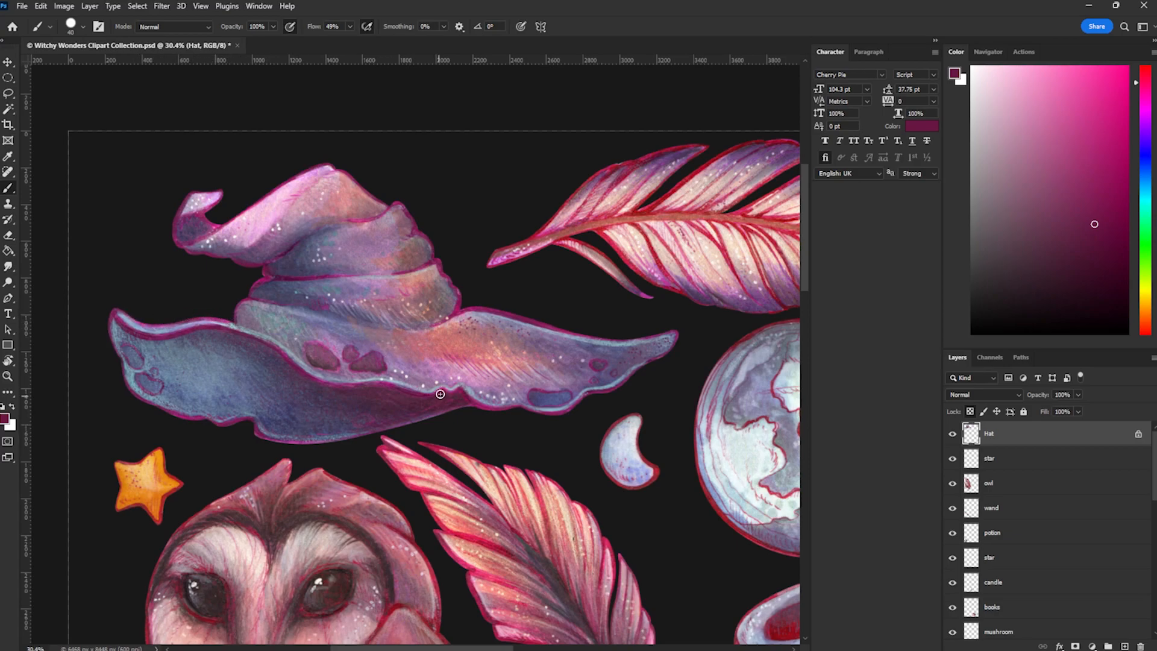
Step: Hide the dark Layer 2 and check the repainted hat and the surrounding objects against white
scroll(1043, 542, down, 10)
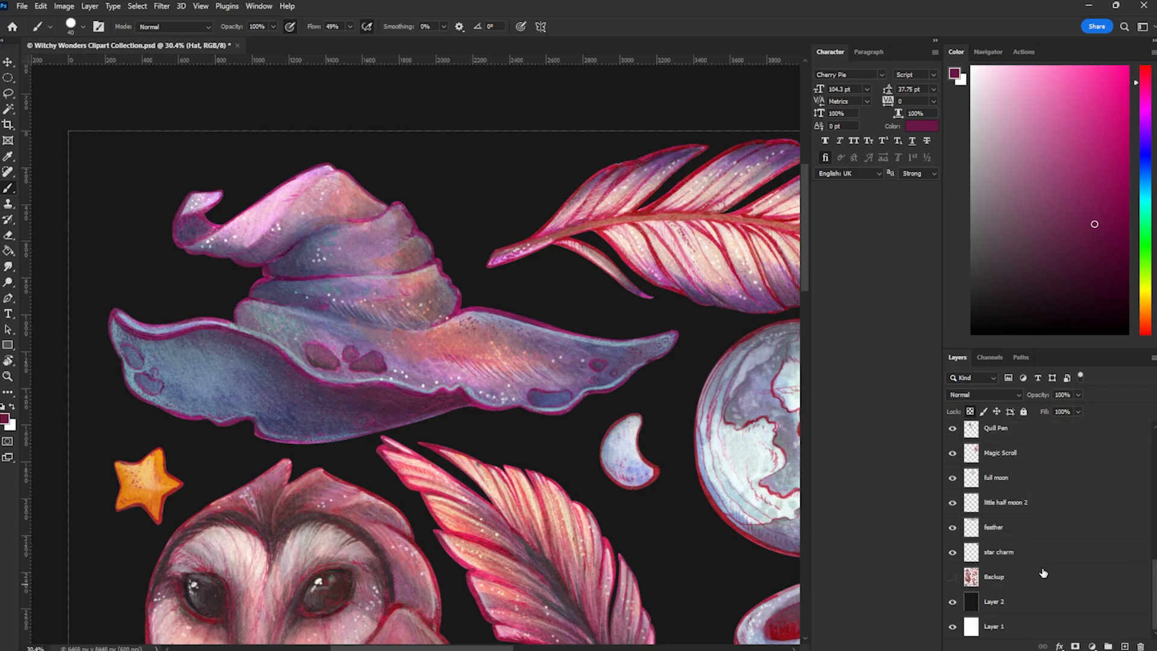
click(953, 601)
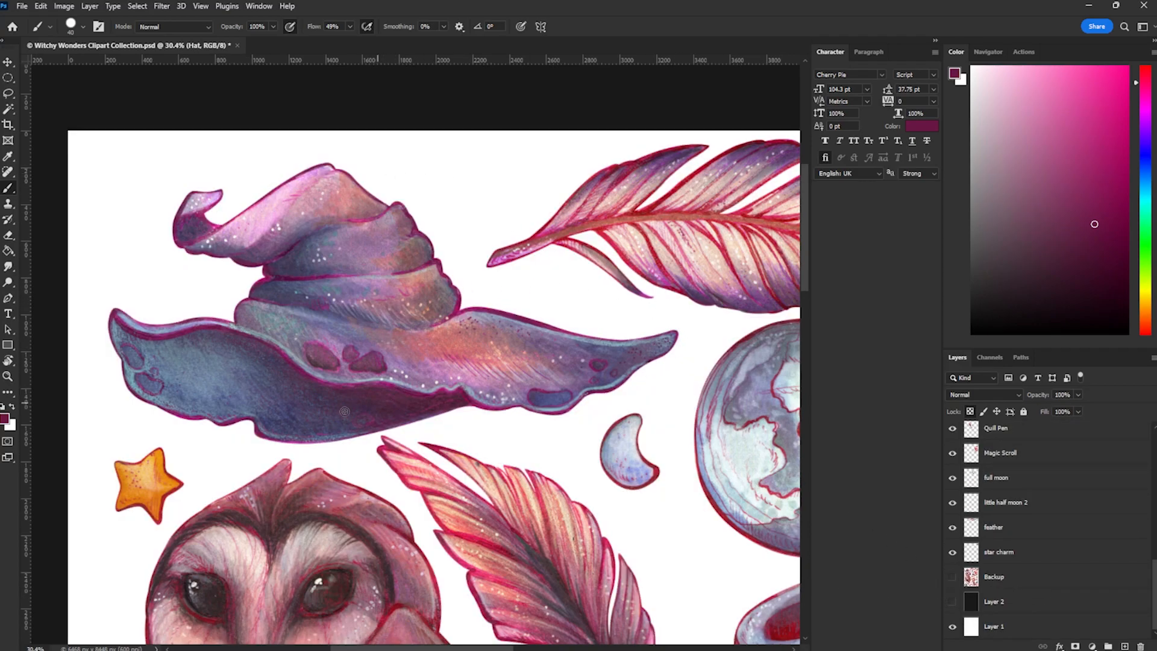
scroll(401, 308, down, 2)
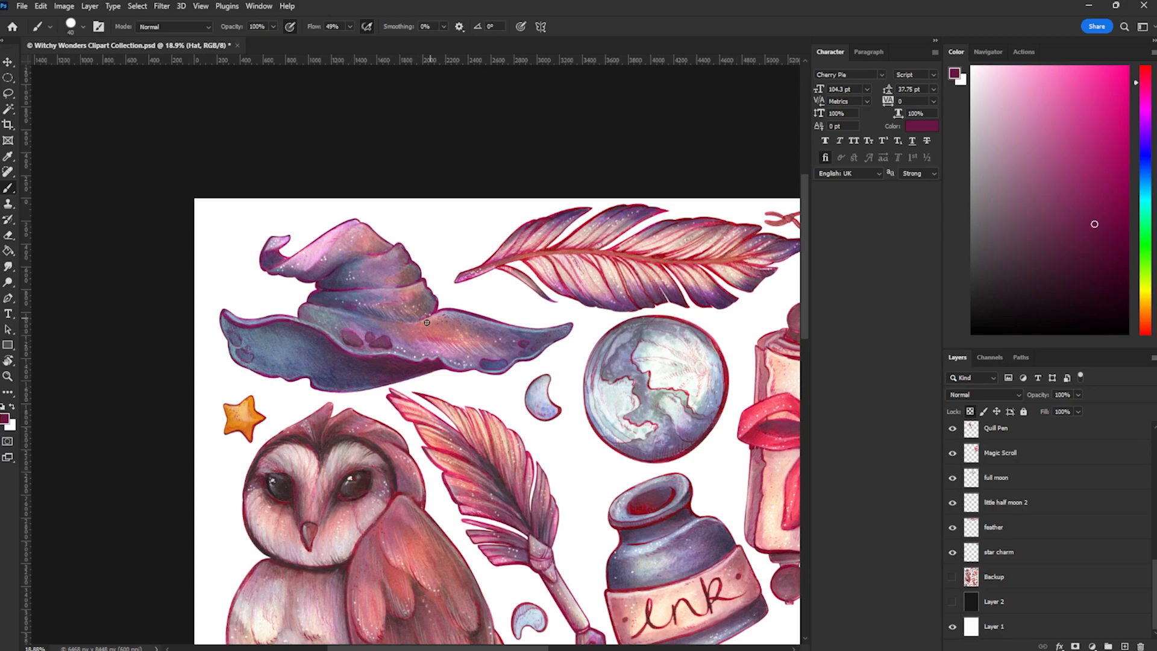
scroll(628, 342, down, 2)
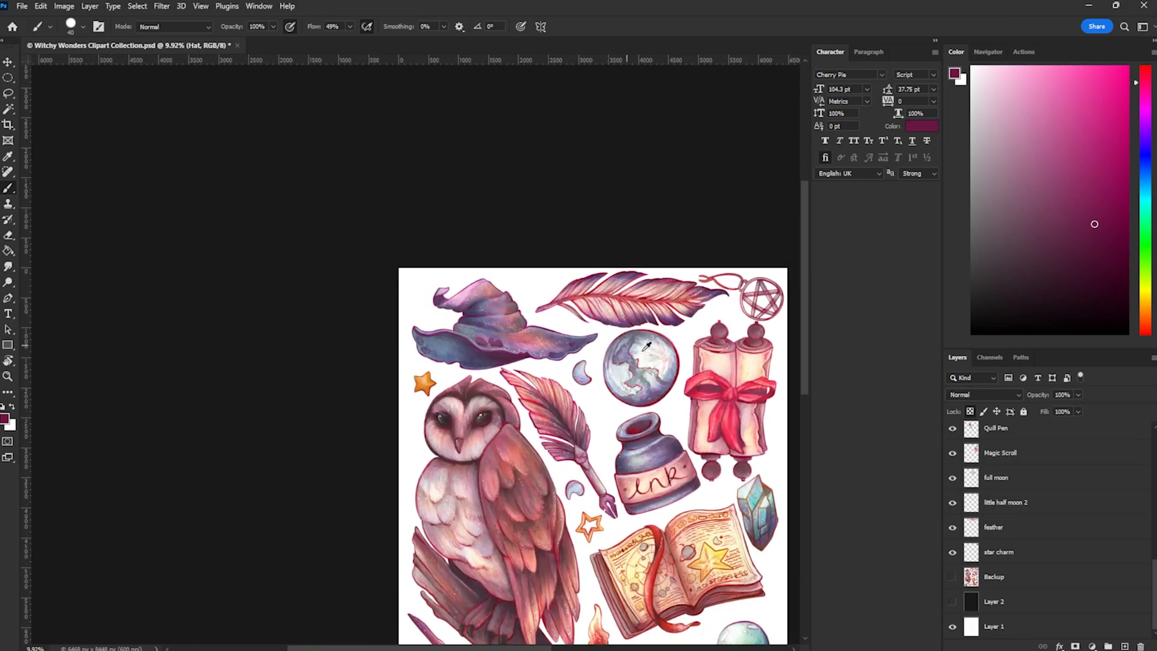
scroll(729, 445, down, 3)
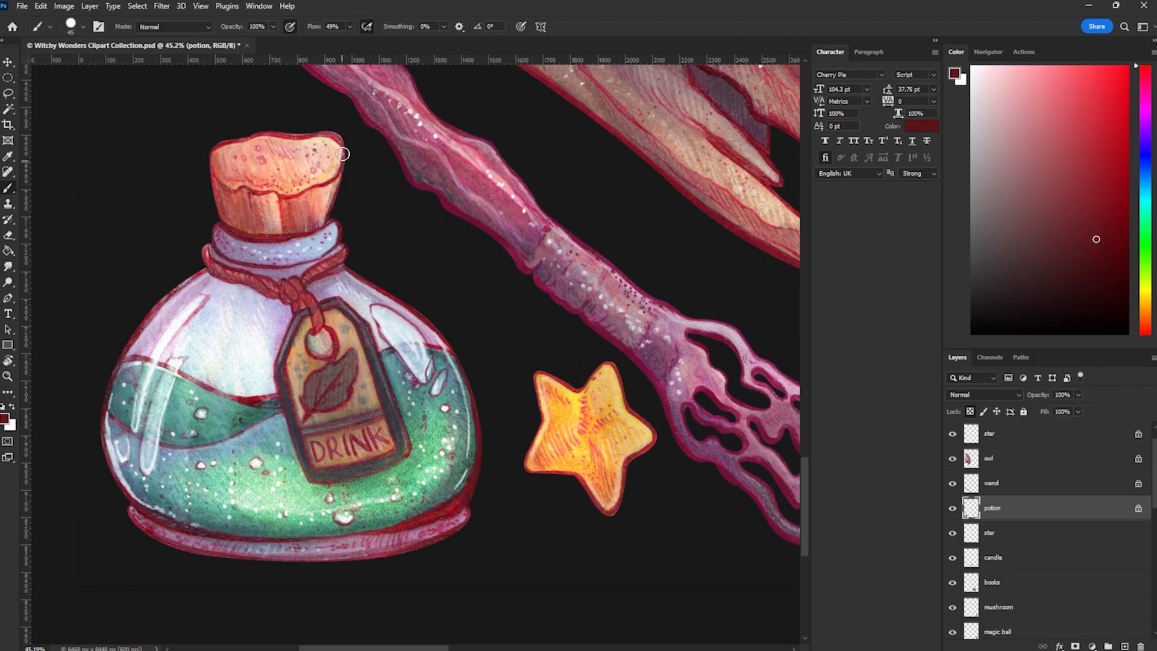
Step: With transparent pixels locked, brush sampled outline colours around the edges of the potion, candle, books, mushroom, magic ball, spellbook and remaining object layers
key(alt+bracketleft)
key(alt+bracketleft)
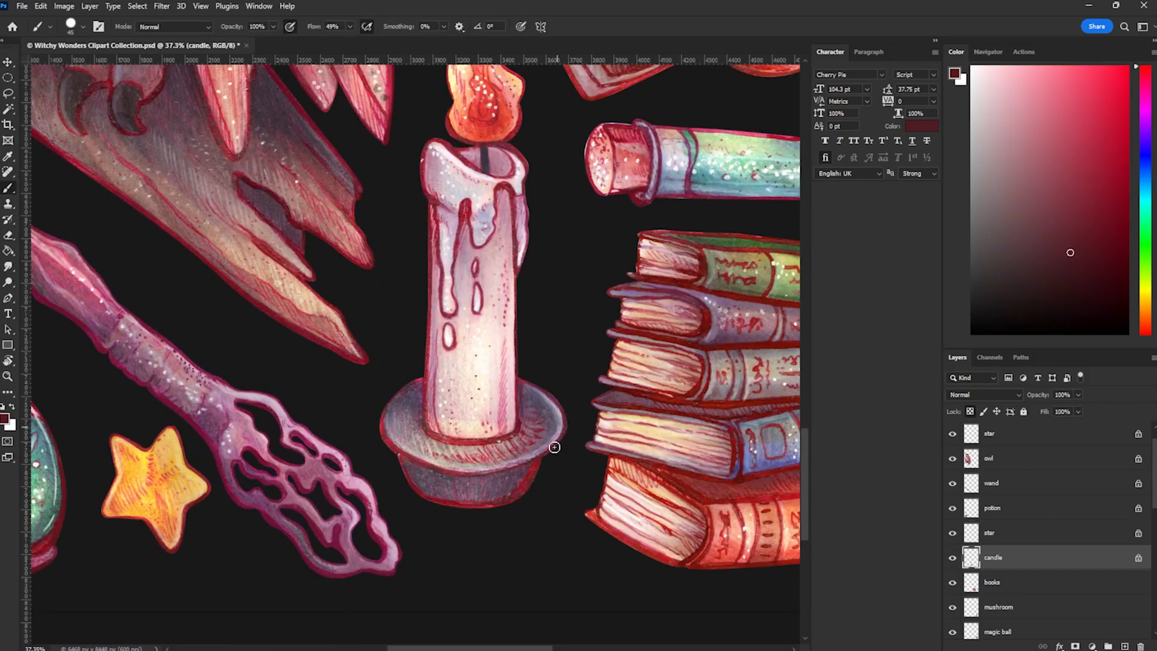
key(alt+bracketleft)
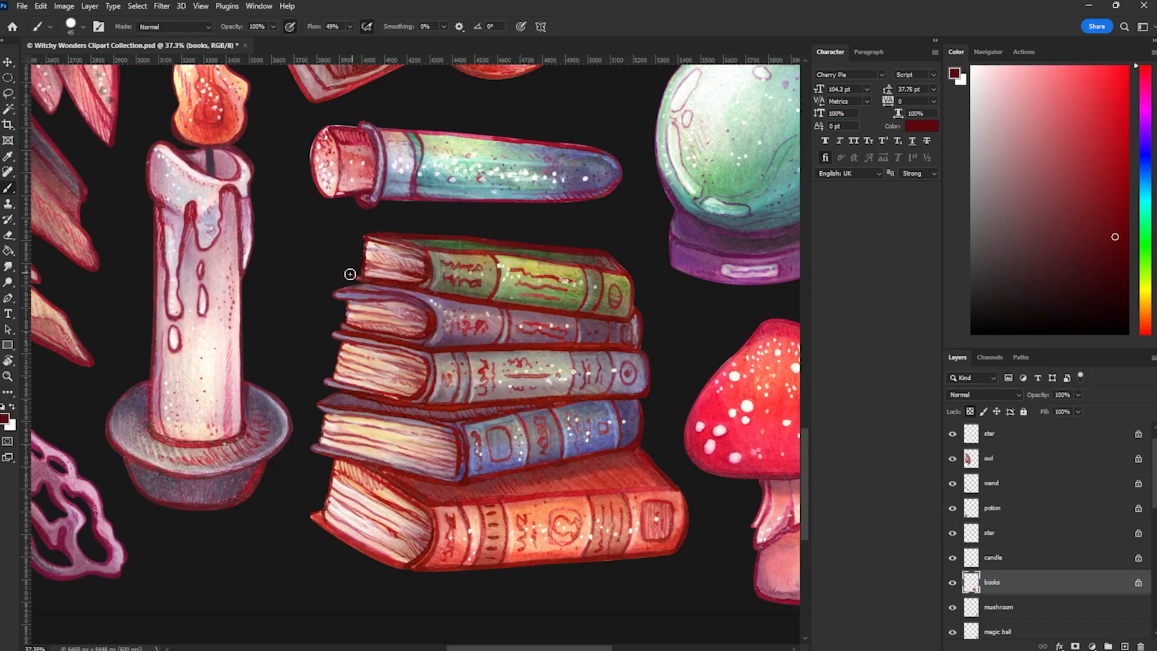
key(alt+bracketleft)
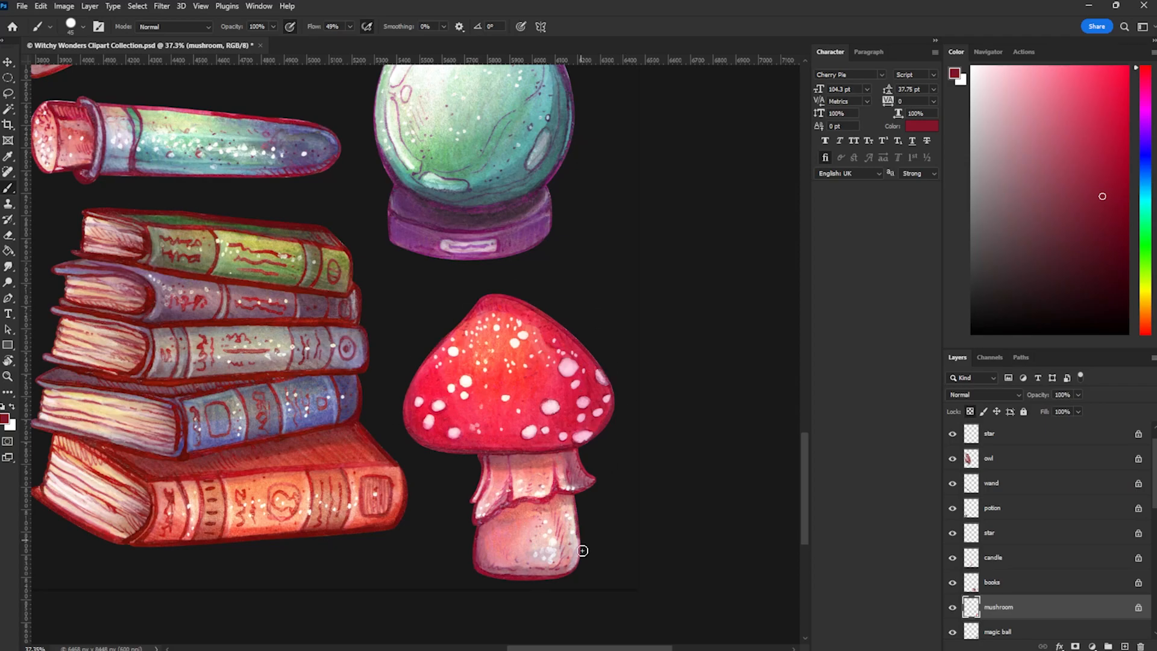
key(alt+bracketleft)
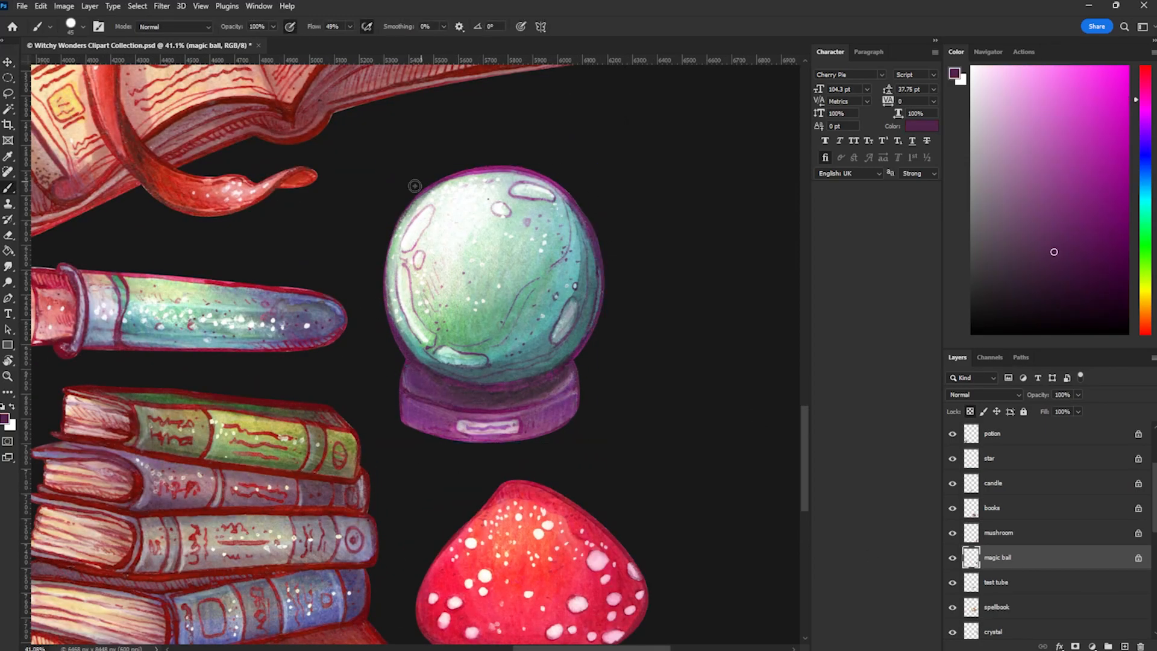
key(alt+bracketleft)
key(alt+bracketleft)
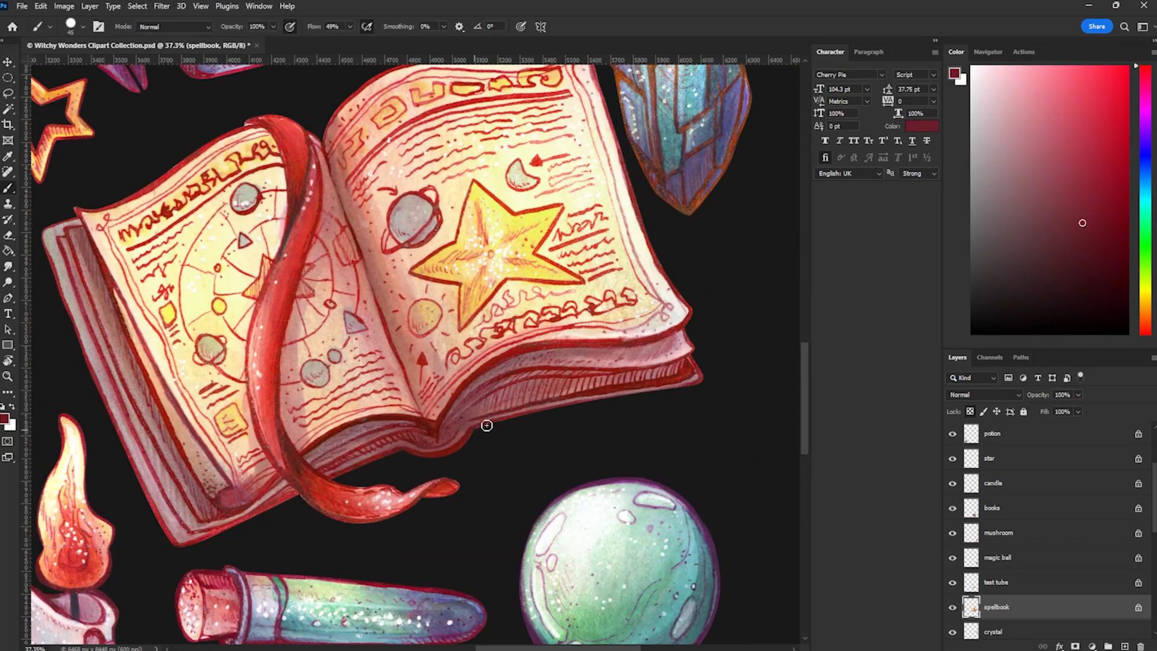
key(alt+bracketleft)
key(alt+bracketleft)
key(alt+bracketleft)
key(alt+bracketleft)
Step: Hide the dark Layer 2 and examine the repainted edges of all the objects against the white background
scroll(313, 447, down, 8)
scroll(1051, 537, up, 10)
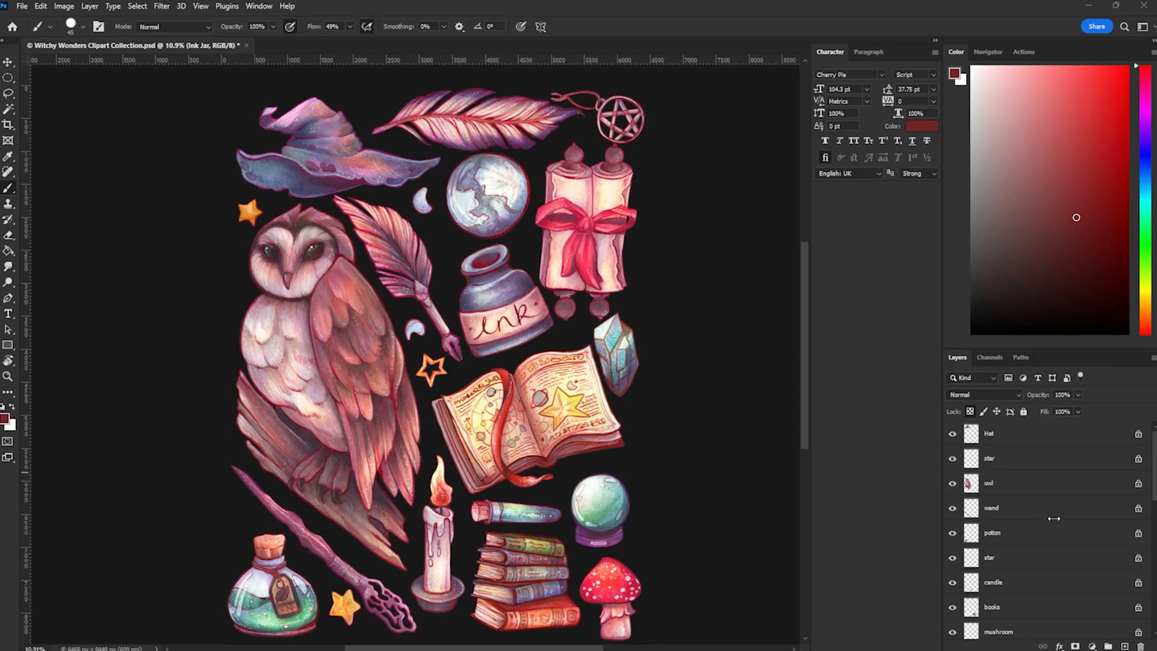
scroll(1049, 525, down, 10)
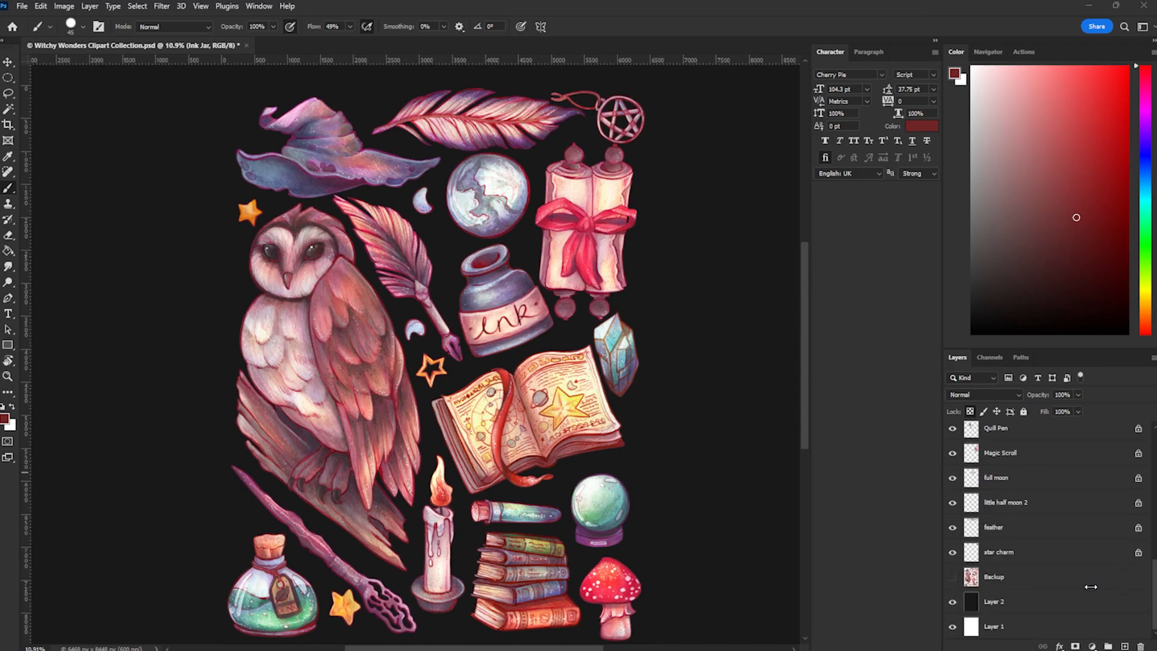
click(952, 602)
drag(432, 292, 456, 308)
drag(637, 236, 478, 421)
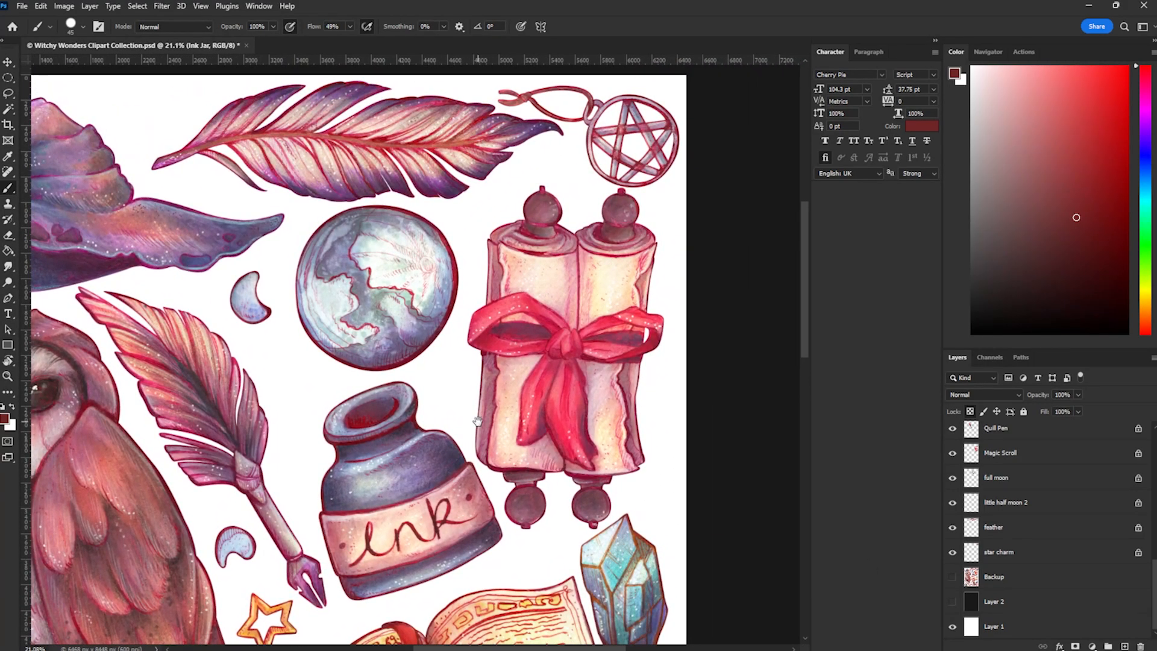
drag(369, 289, 593, 309)
drag(537, 482, 470, 165)
drag(528, 376, 425, 115)
scroll(498, 235, down, 3)
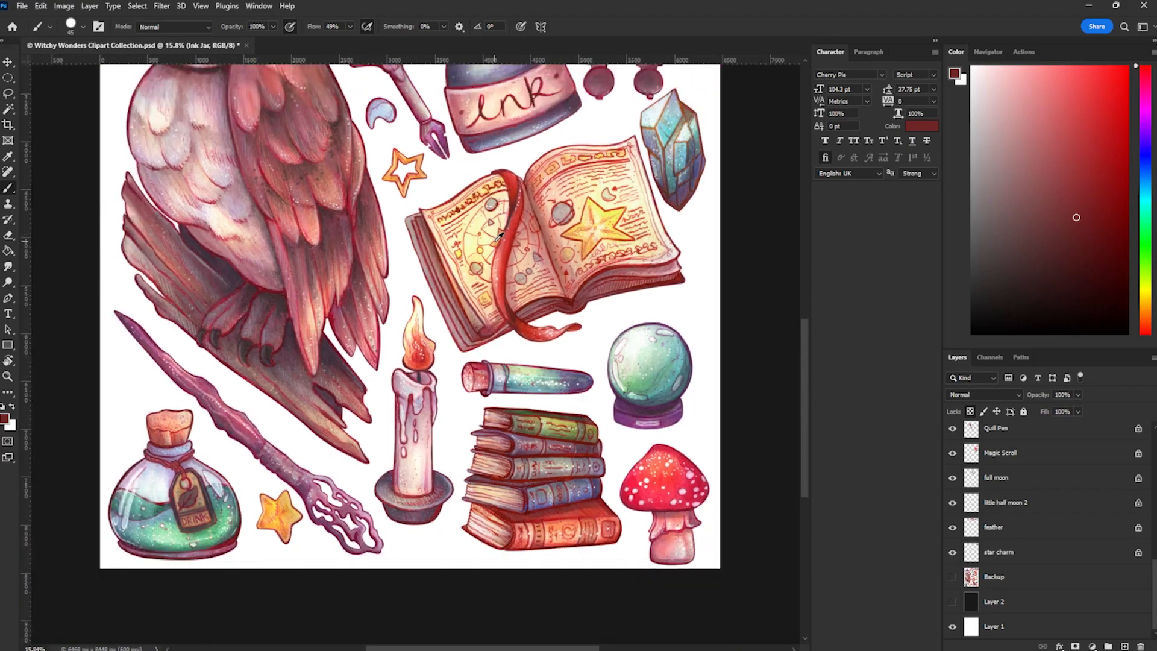
Step: Show the dark Layer 2 again and inspect the edges of the feather, moon, scroll, quill pen and ink jar up close
click(953, 602)
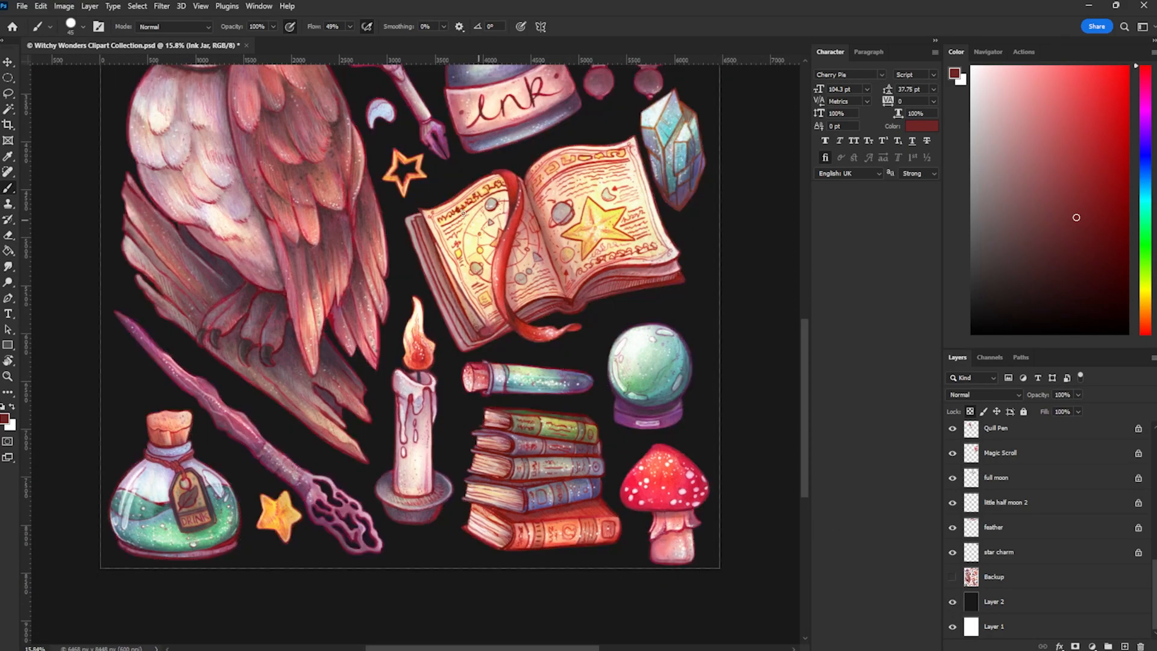
drag(640, 282, 605, 493)
drag(479, 166, 525, 353)
scroll(619, 294, up, 6)
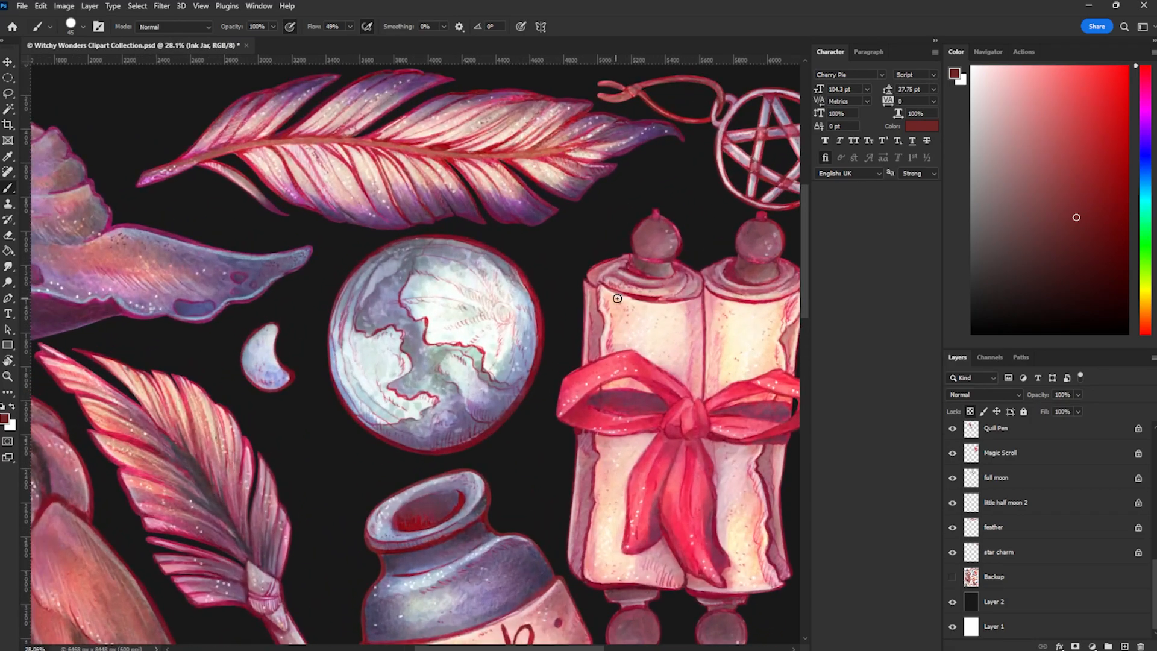
drag(690, 414, 546, 233)
scroll(545, 241, down, 6)
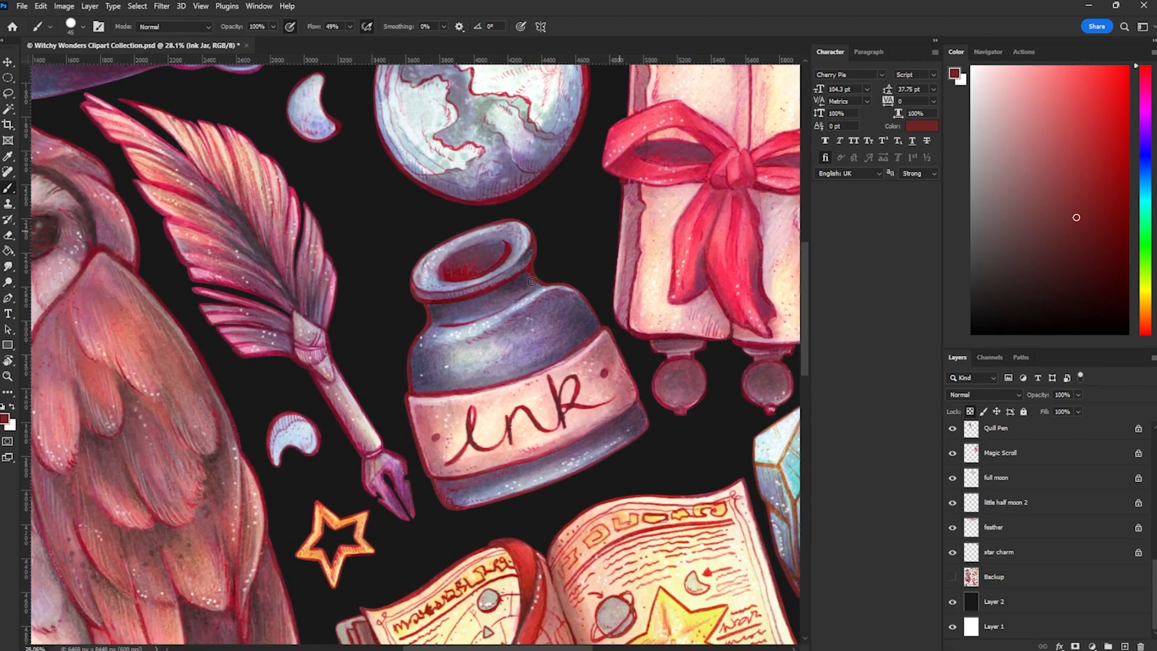
Step: Select all the object layers from star charm up to Hat and open Export As for them
scroll(500, 288, down, 3)
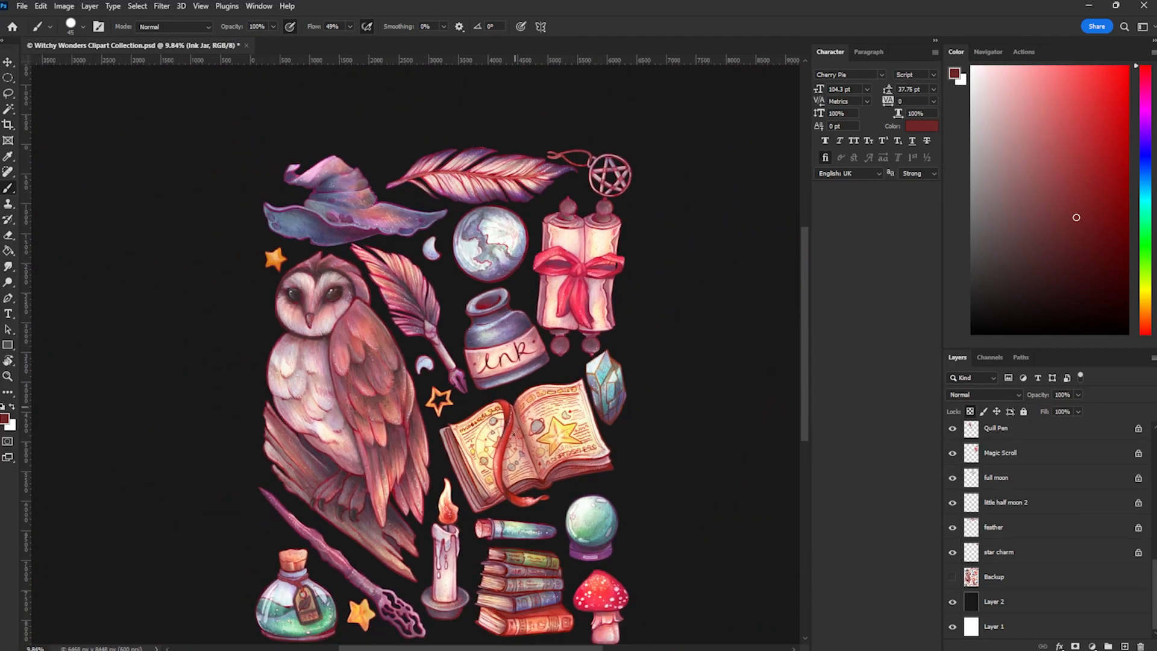
drag(486, 426, 487, 431)
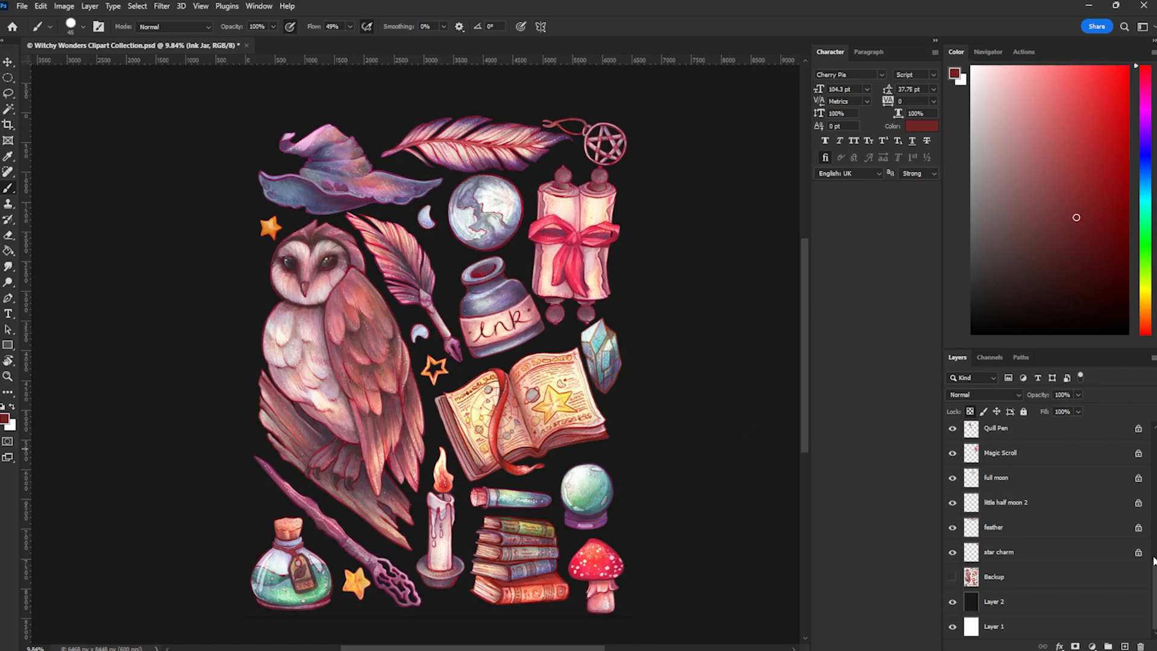
click(1089, 554)
scroll(1064, 563, up, 8)
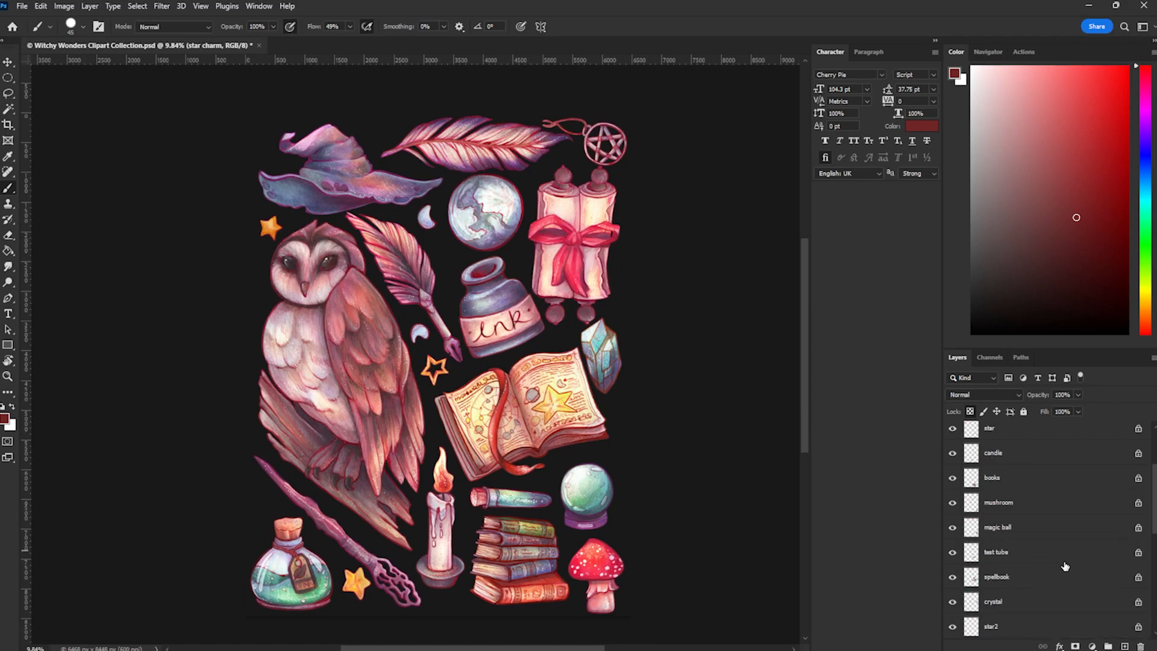
shift+click(1019, 440)
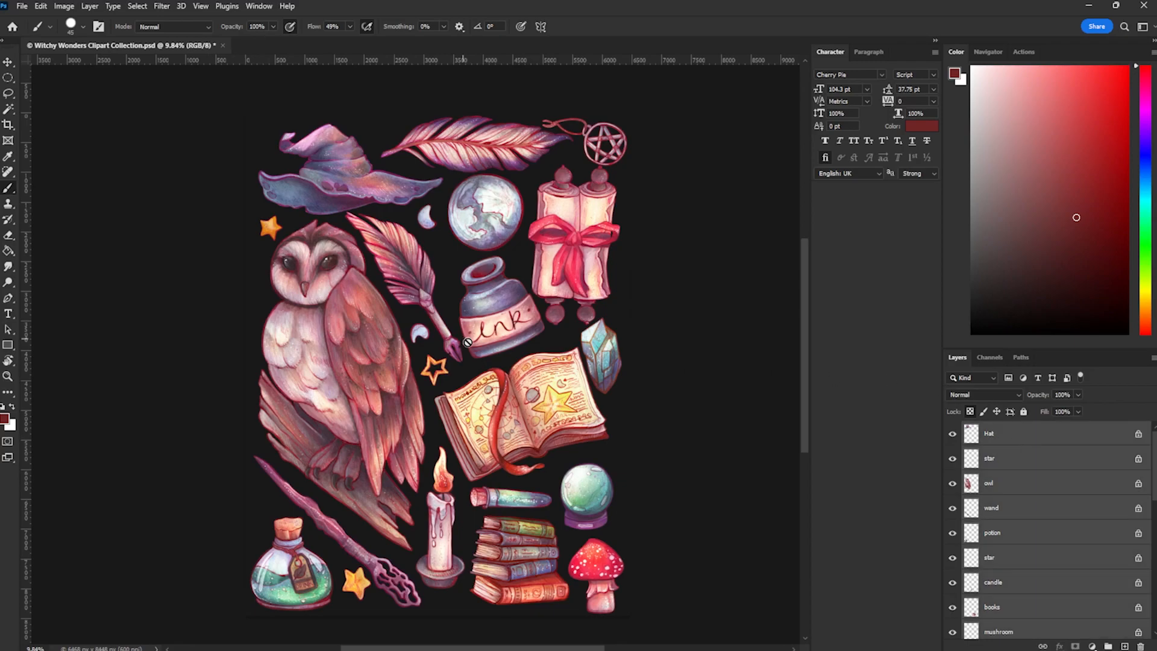
scroll(1030, 517, down, 6)
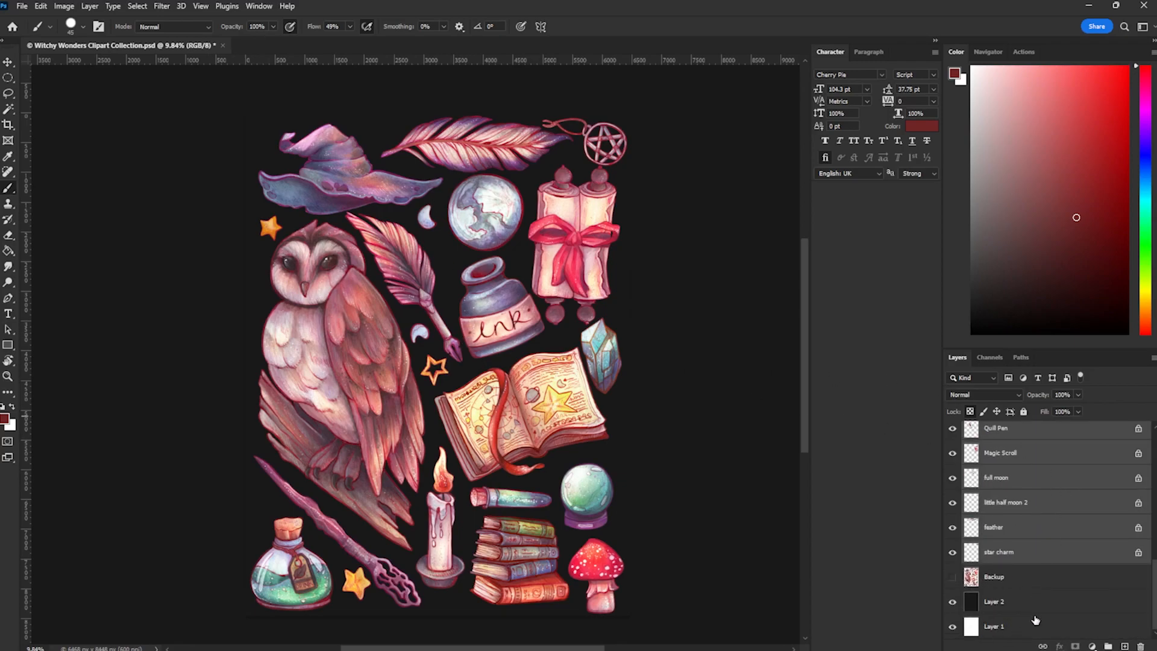
scroll(1037, 563, up, 3)
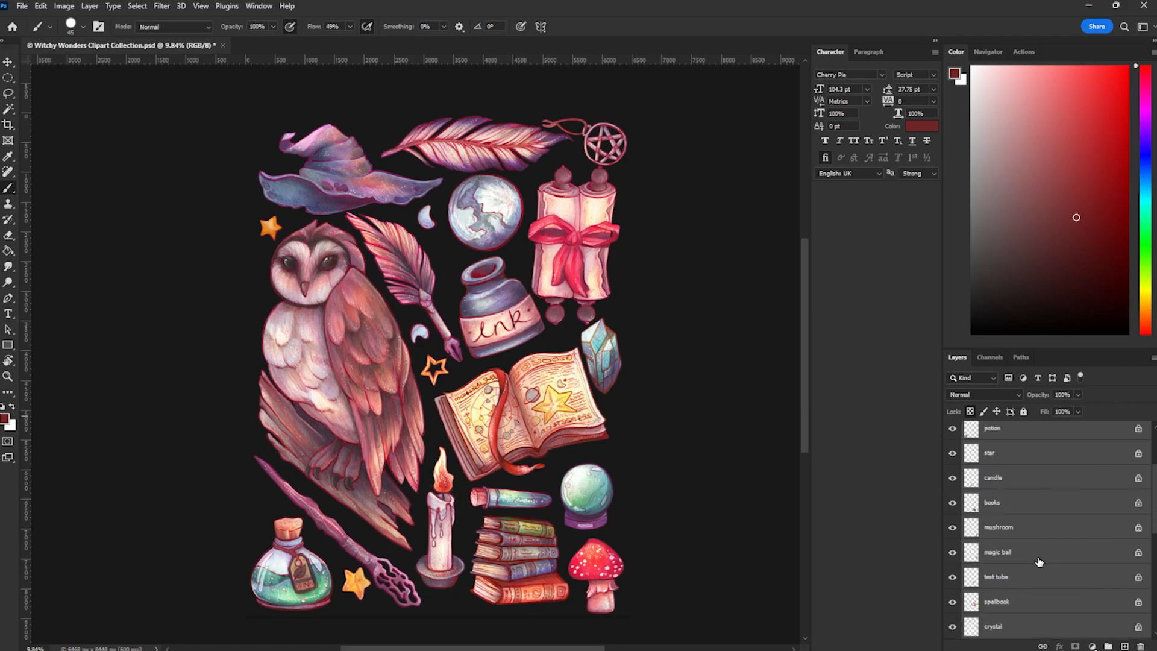
scroll(1039, 561, up, 2)
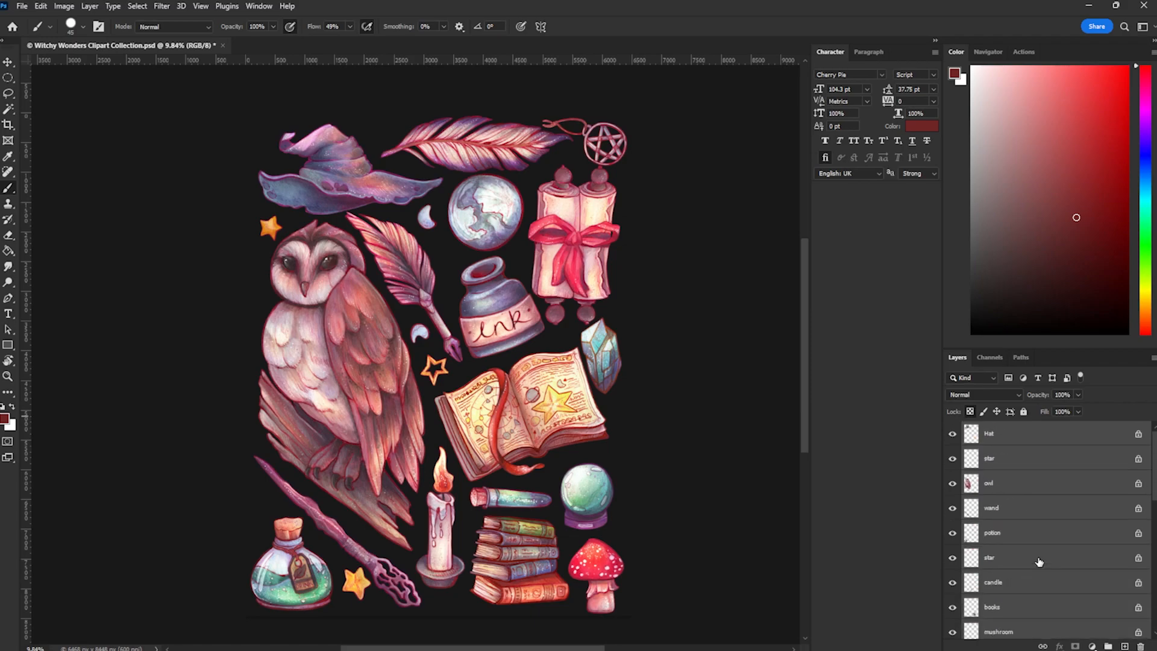
right_click(1019, 438)
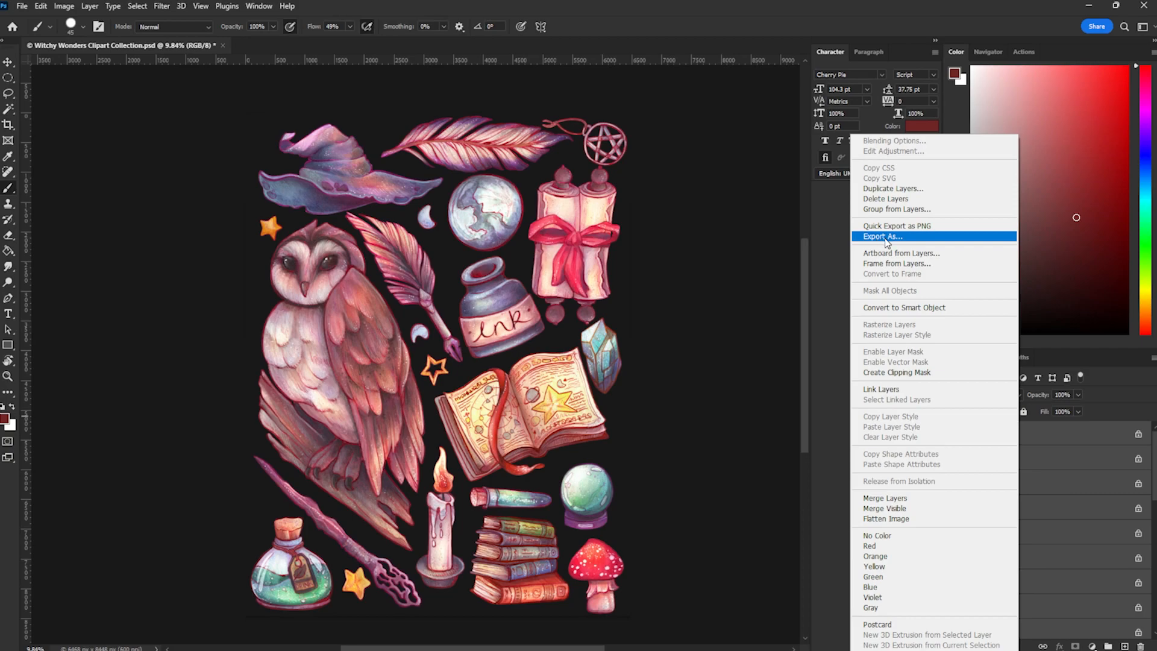
click(884, 237)
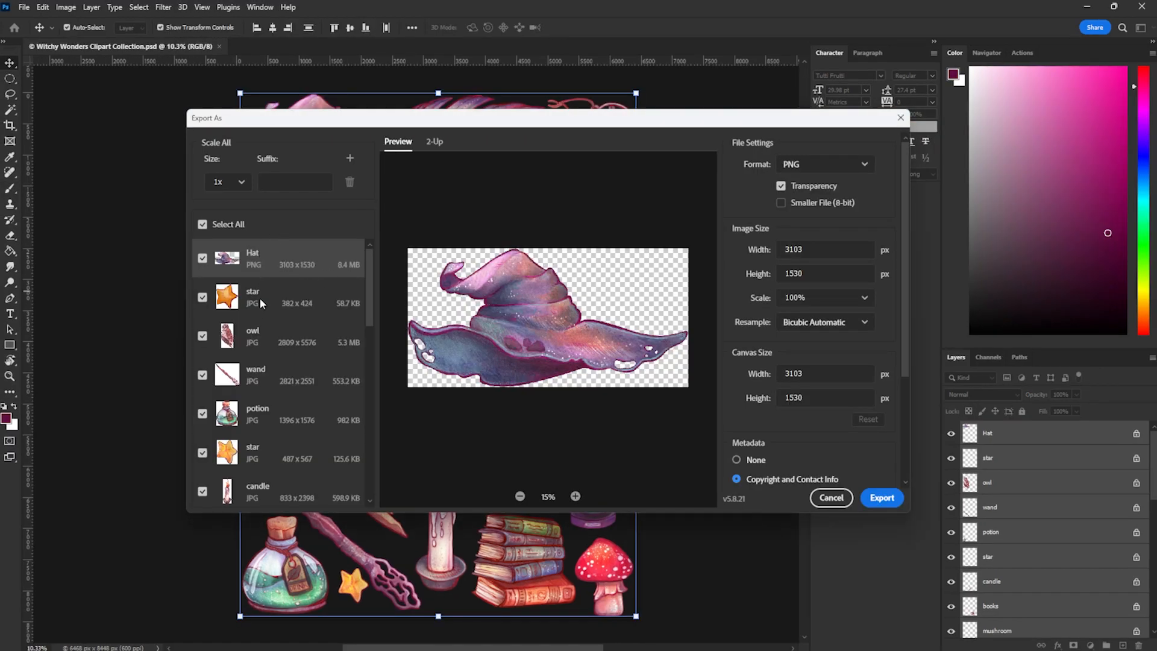
Step: Look through the list of layers to export and preview the first star's JPG background
scroll(262, 345, down, 10)
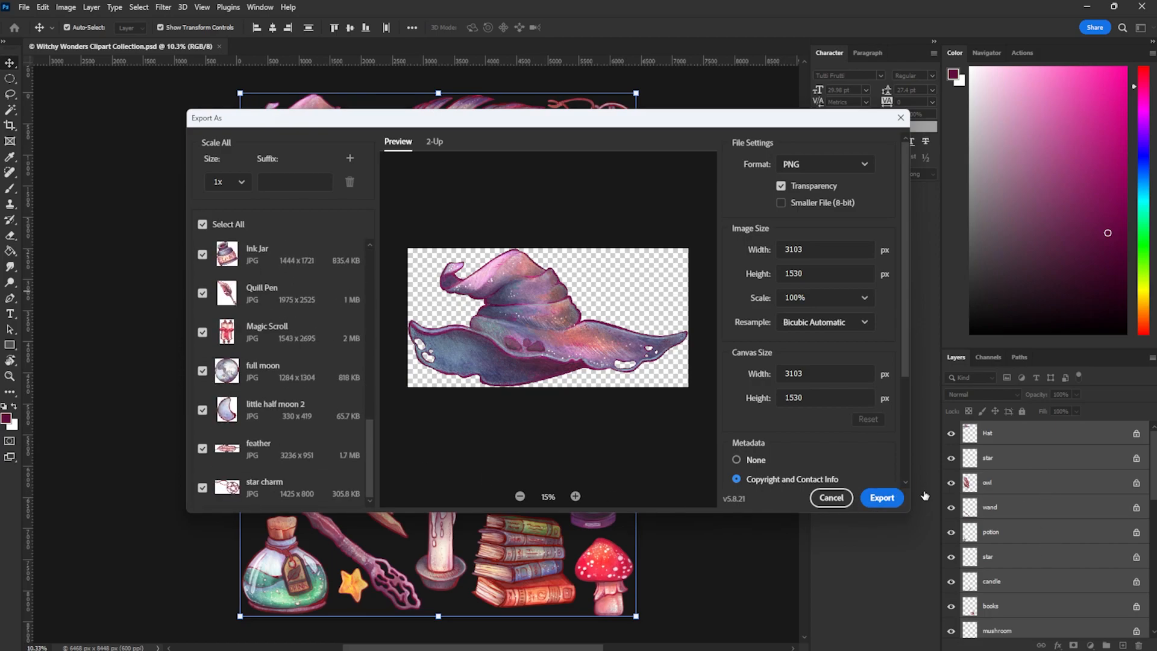
scroll(295, 404, up, 10)
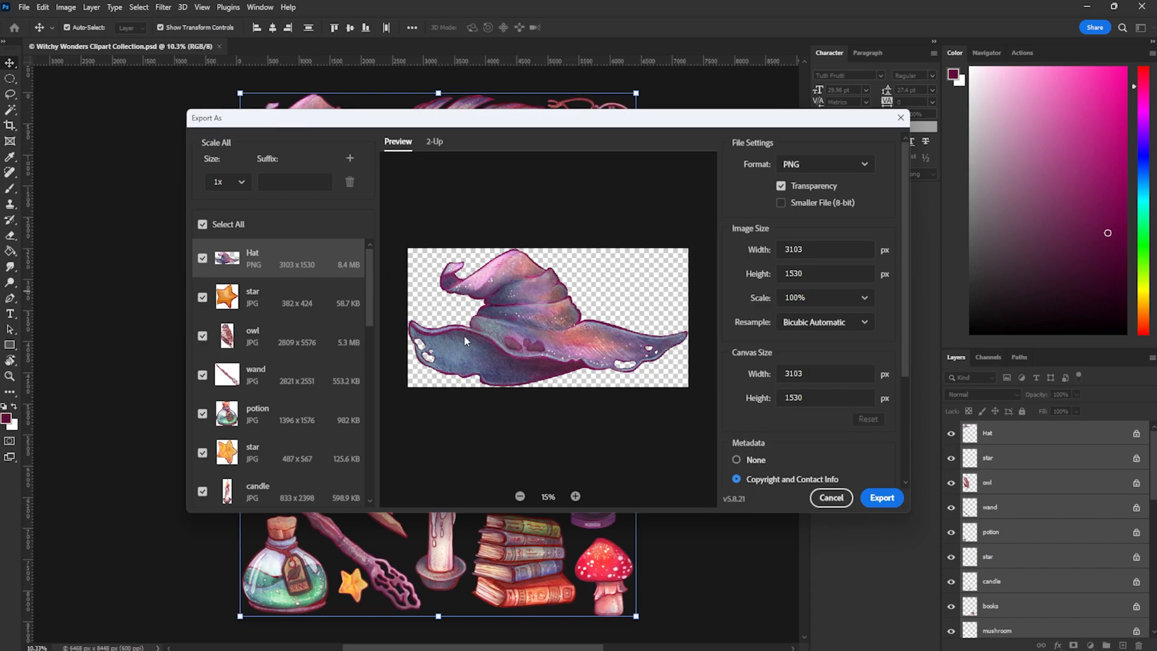
click(265, 302)
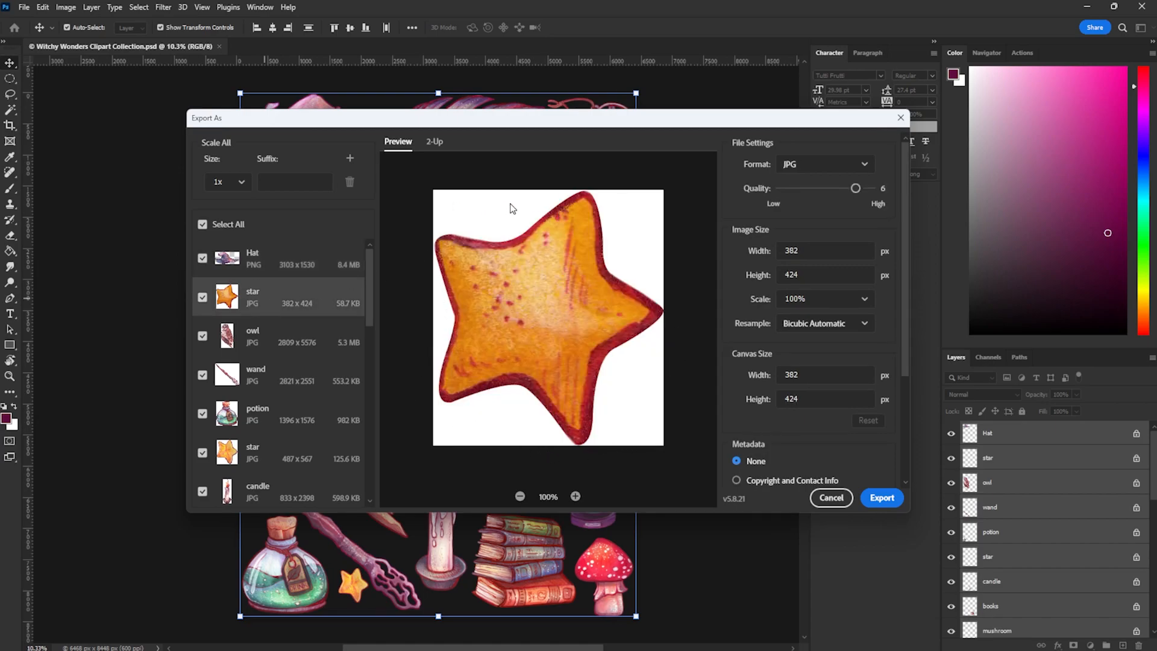
Step: Select every export item from Hat to star charm and set their file format to PNG
click(290, 262)
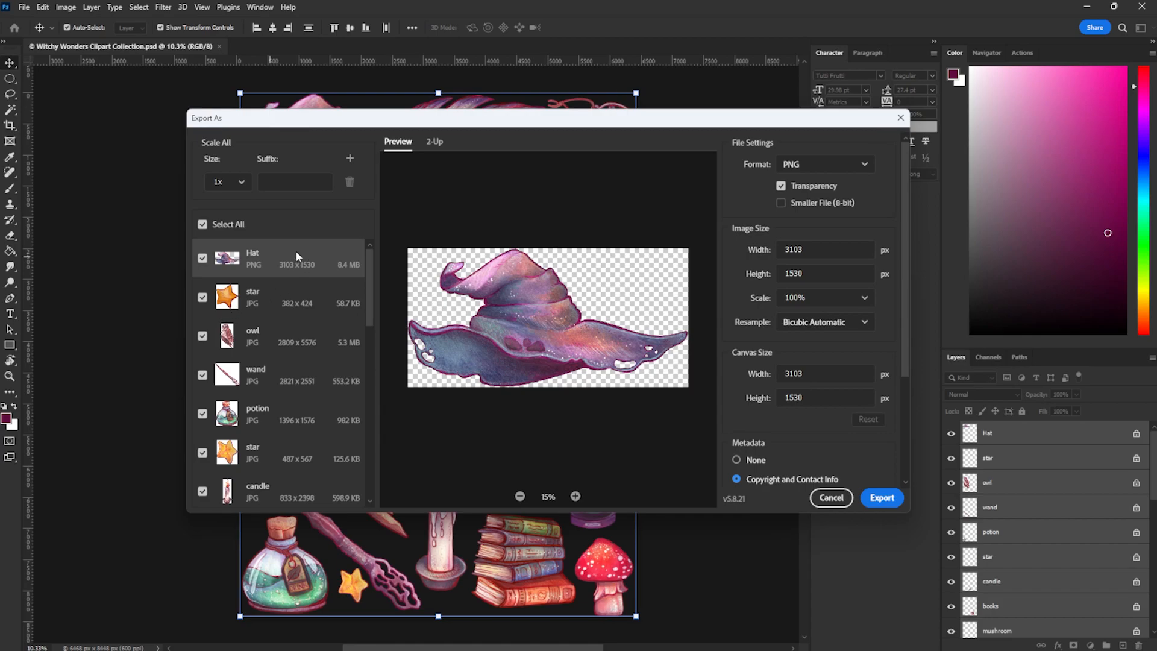
scroll(287, 295, down, 10)
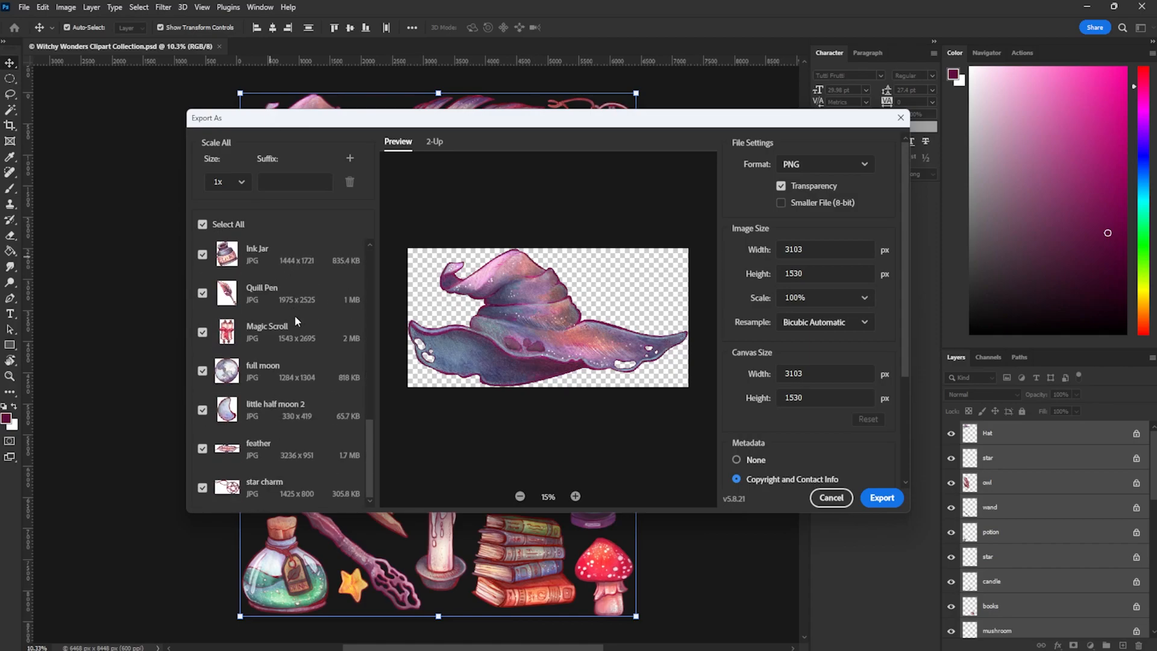
shift+click(266, 486)
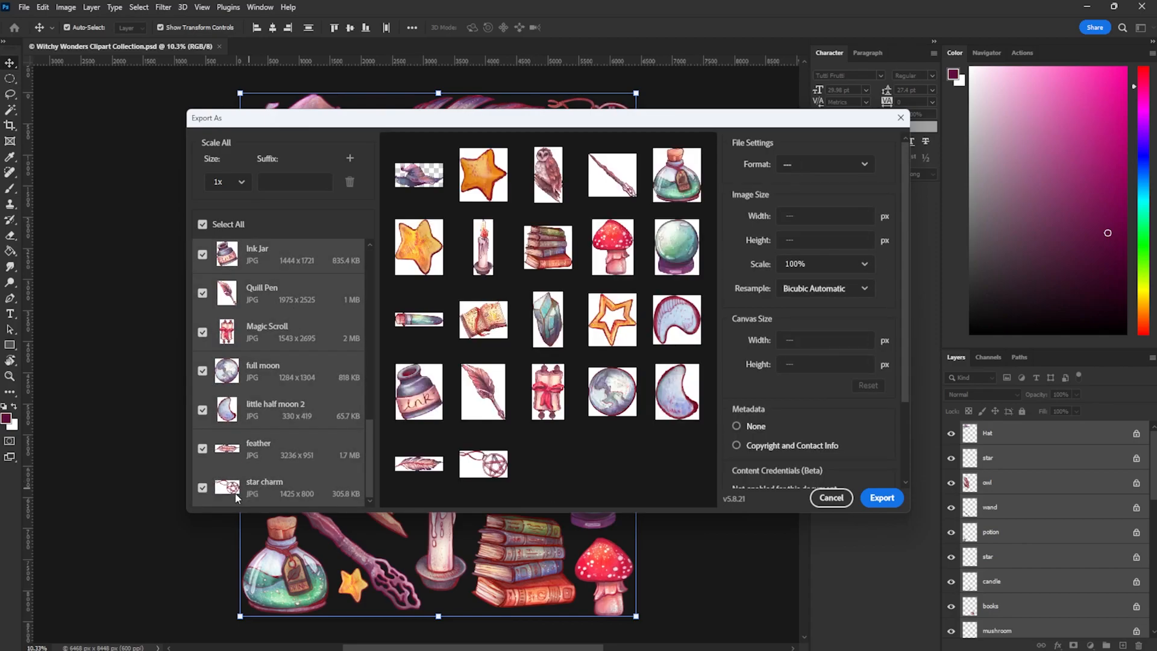
scroll(277, 409, up, 3)
scroll(295, 406, up, 3)
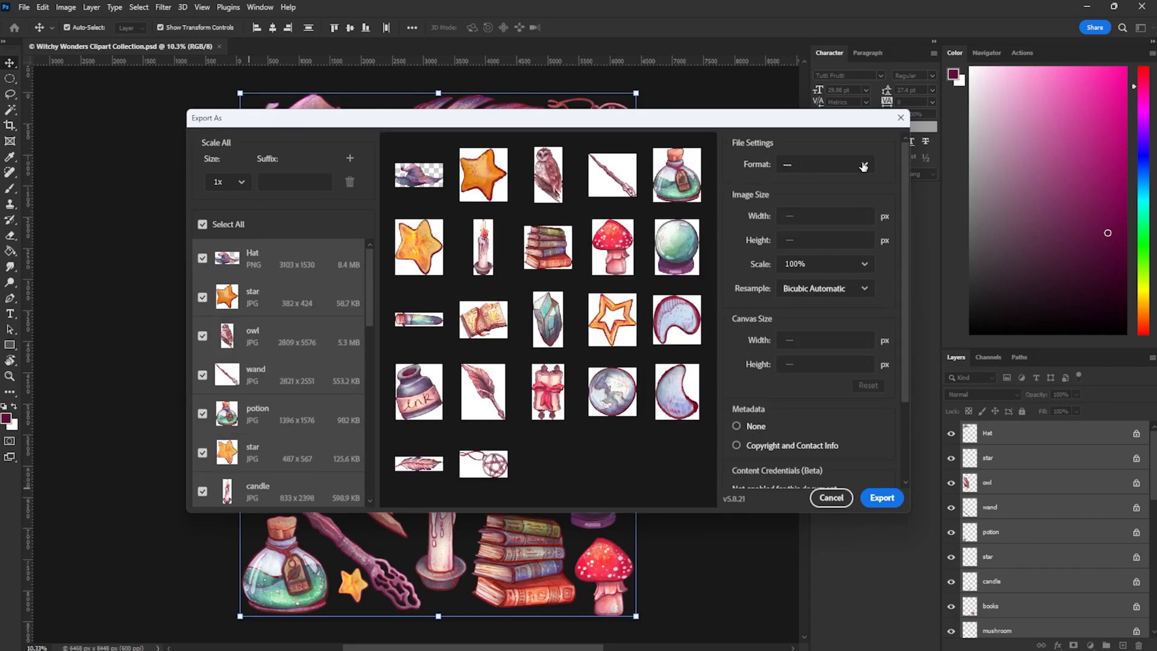
click(865, 166)
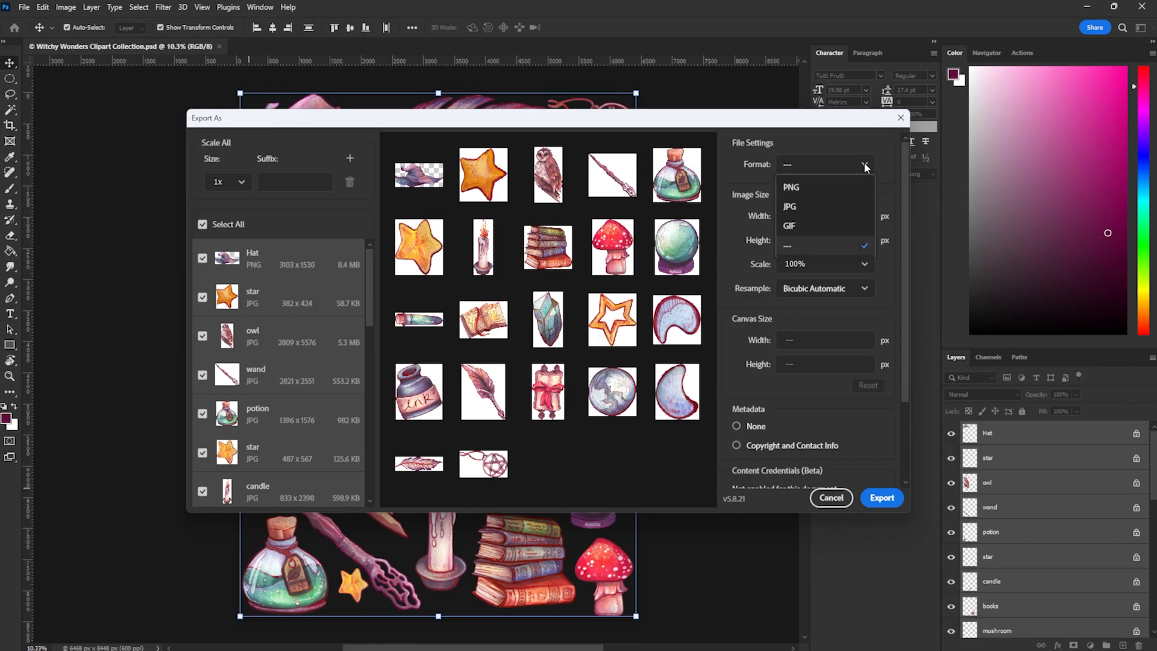
click(793, 189)
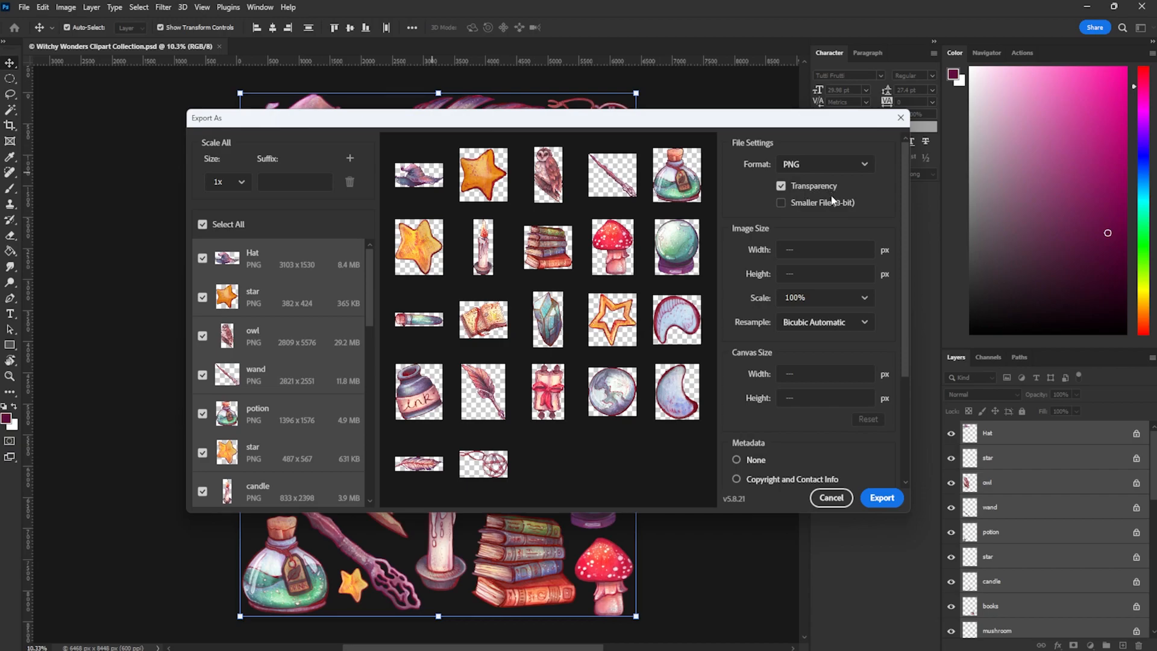
Step: Include copyright and contact info as metadata and export all the items into the Witchy Wonders Clipart Collection folder
scroll(738, 322, down, 1)
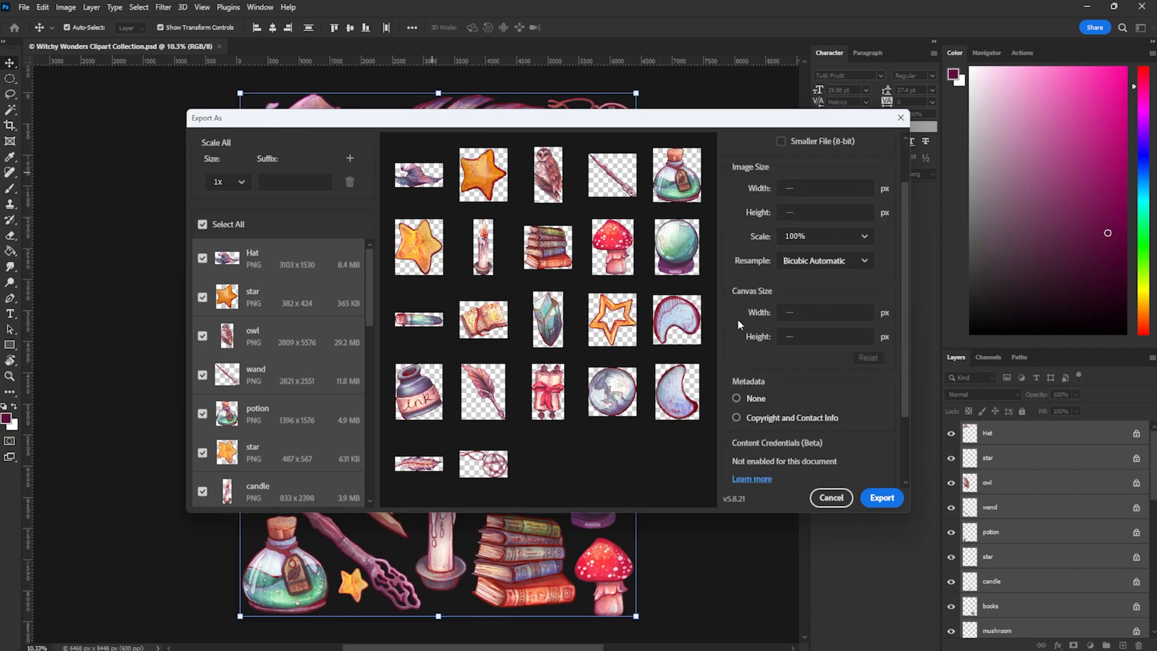
scroll(737, 318, down, 1)
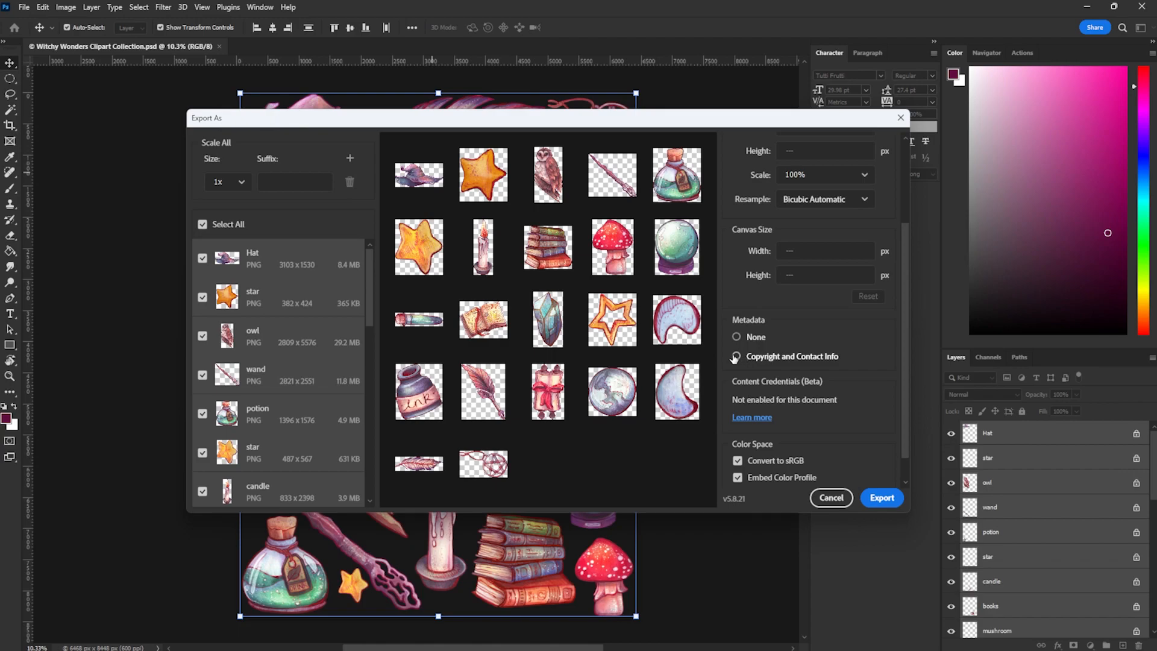
click(769, 358)
click(883, 499)
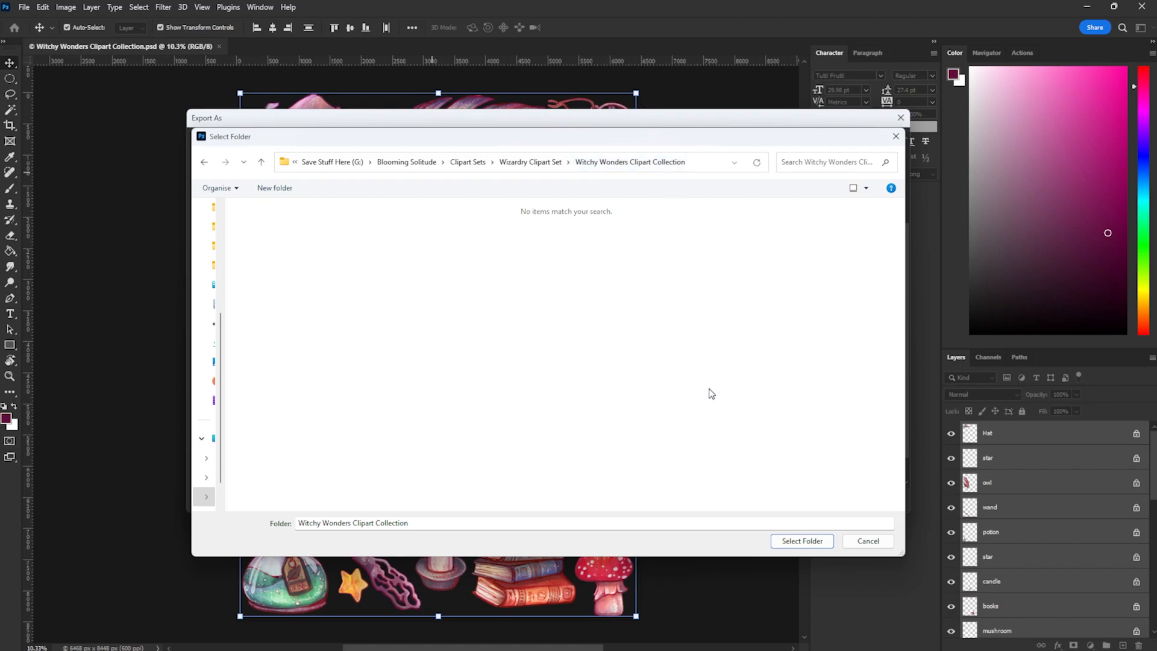
click(801, 541)
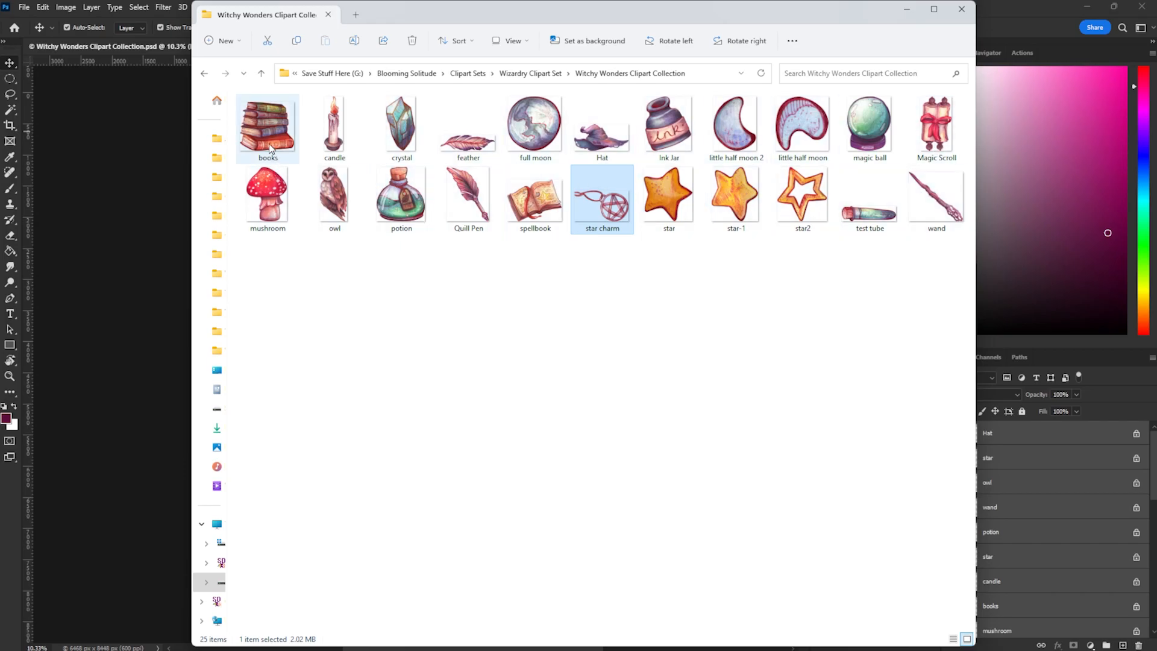
Step: In the export folder, open the books image in the photo viewer, check the exported PNGs through little half moon 2, and close the viewer
double_click(270, 122)
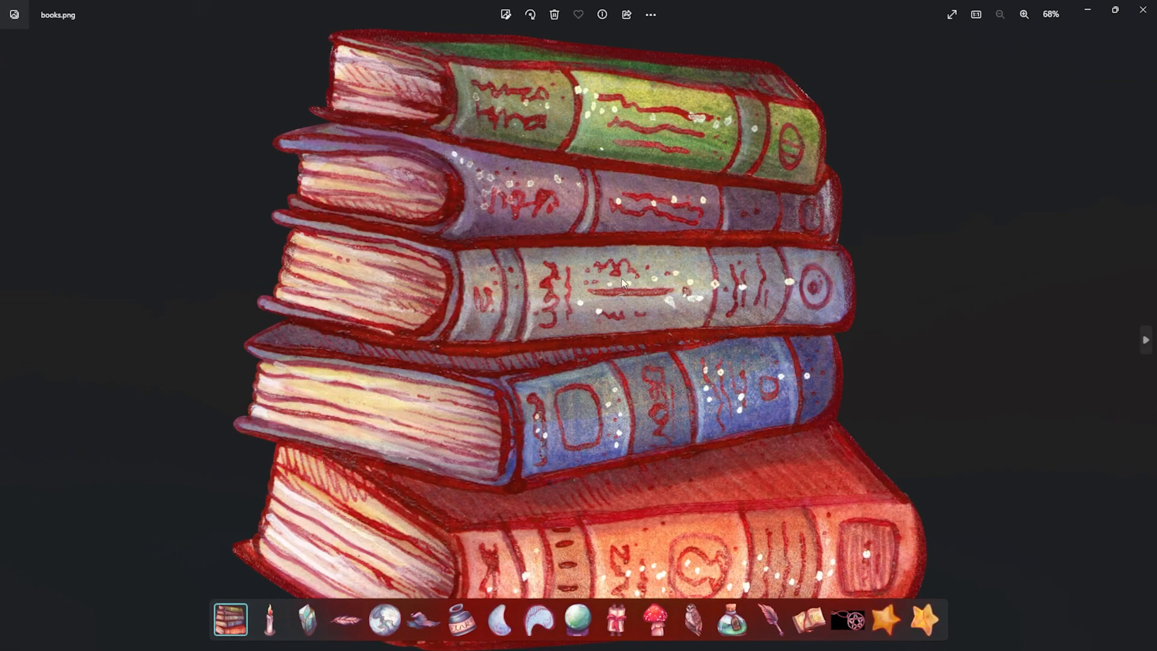
click(1146, 341)
click(1146, 341)
click(1146, 341)
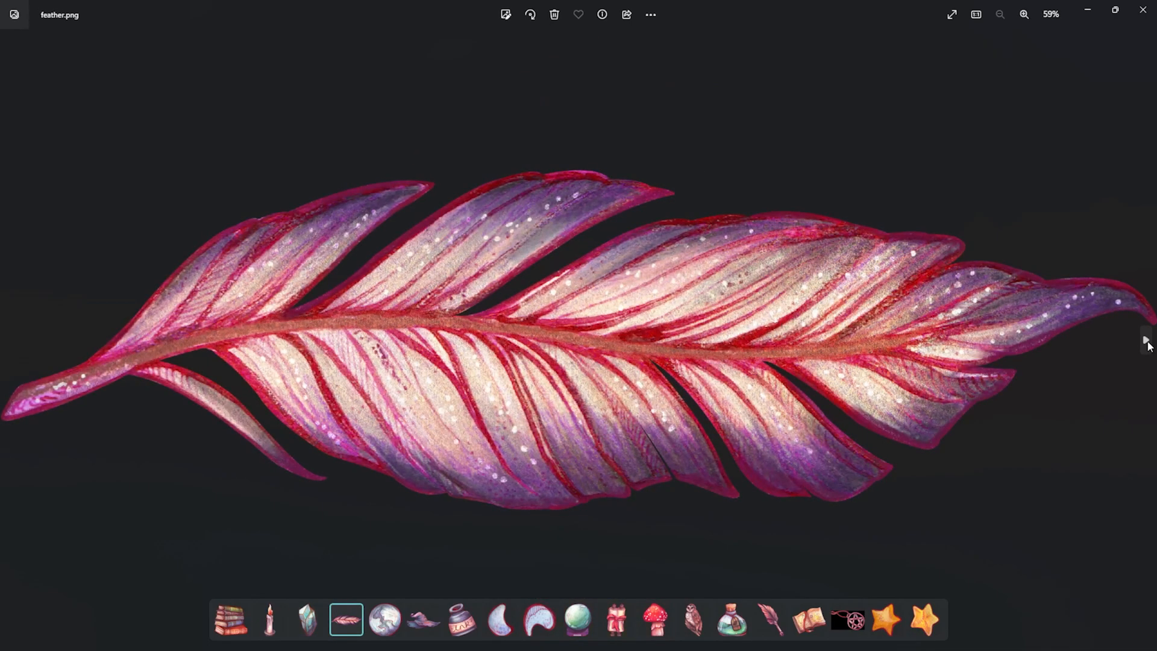
click(1146, 341)
click(1146, 341)
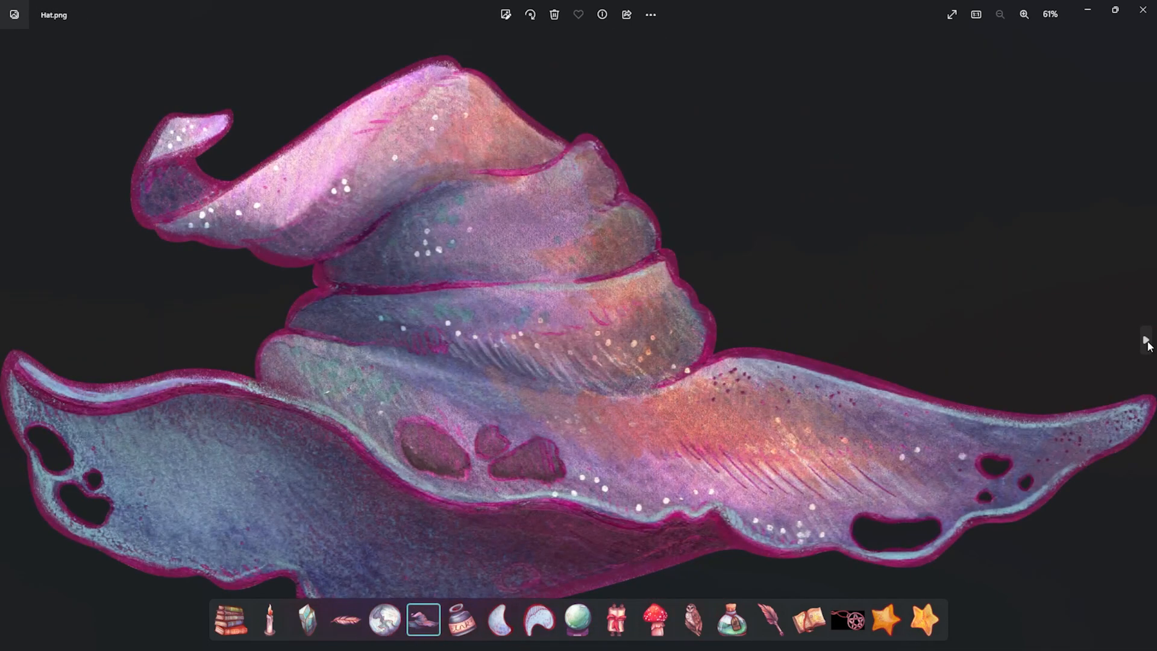
click(1146, 341)
click(1146, 341)
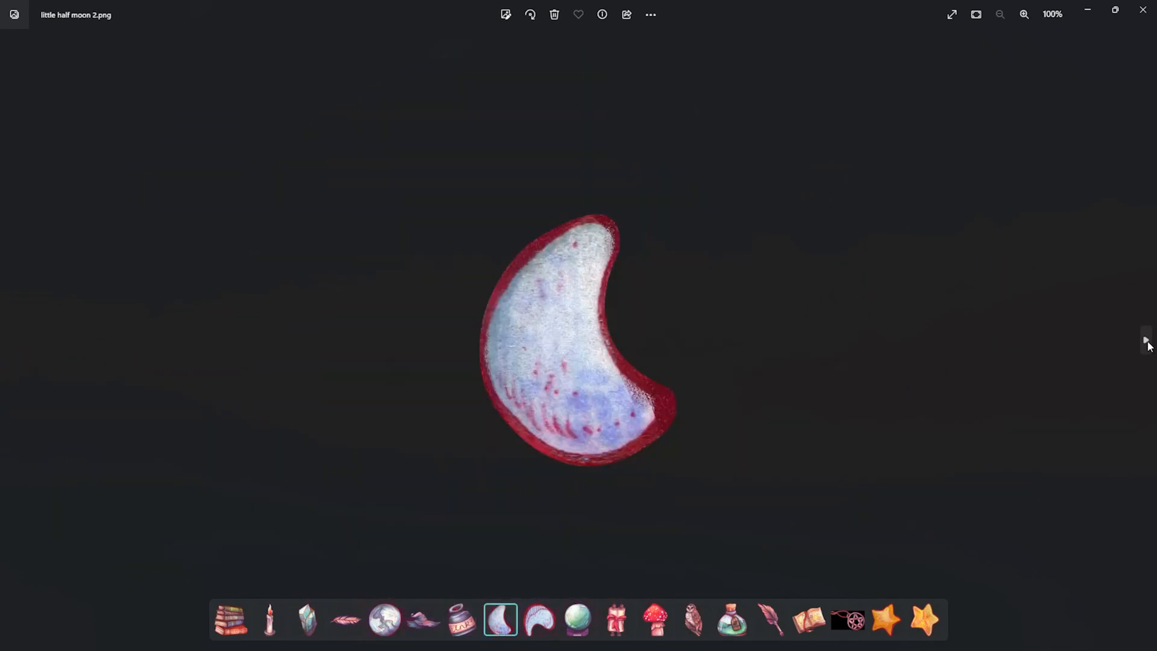
click(1139, 17)
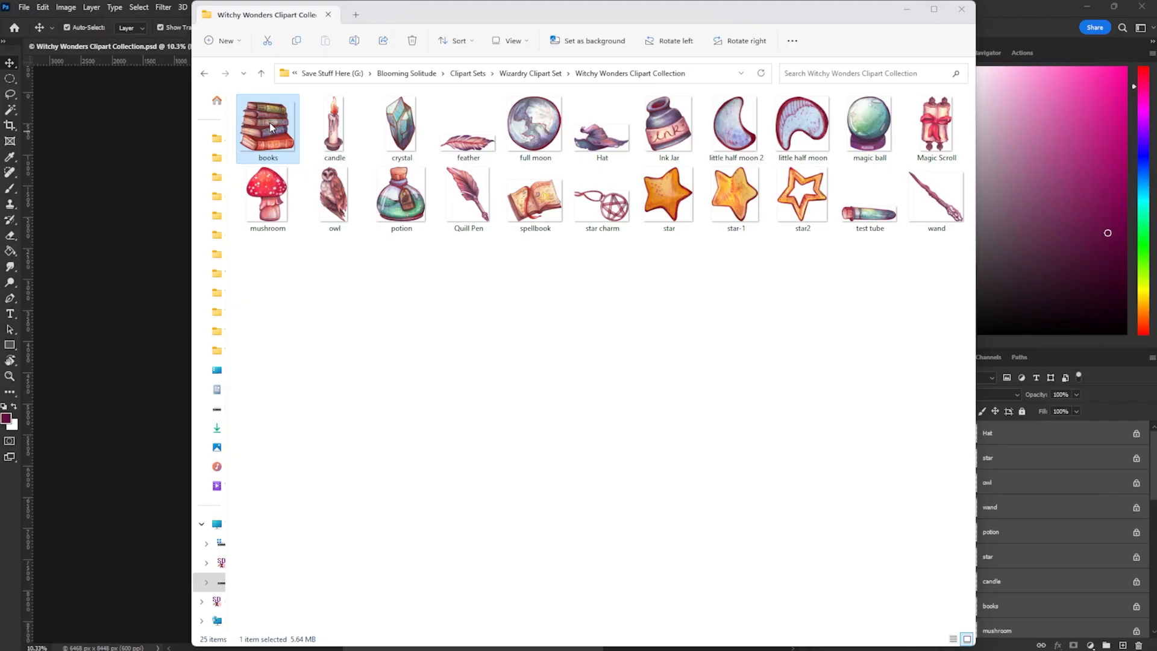